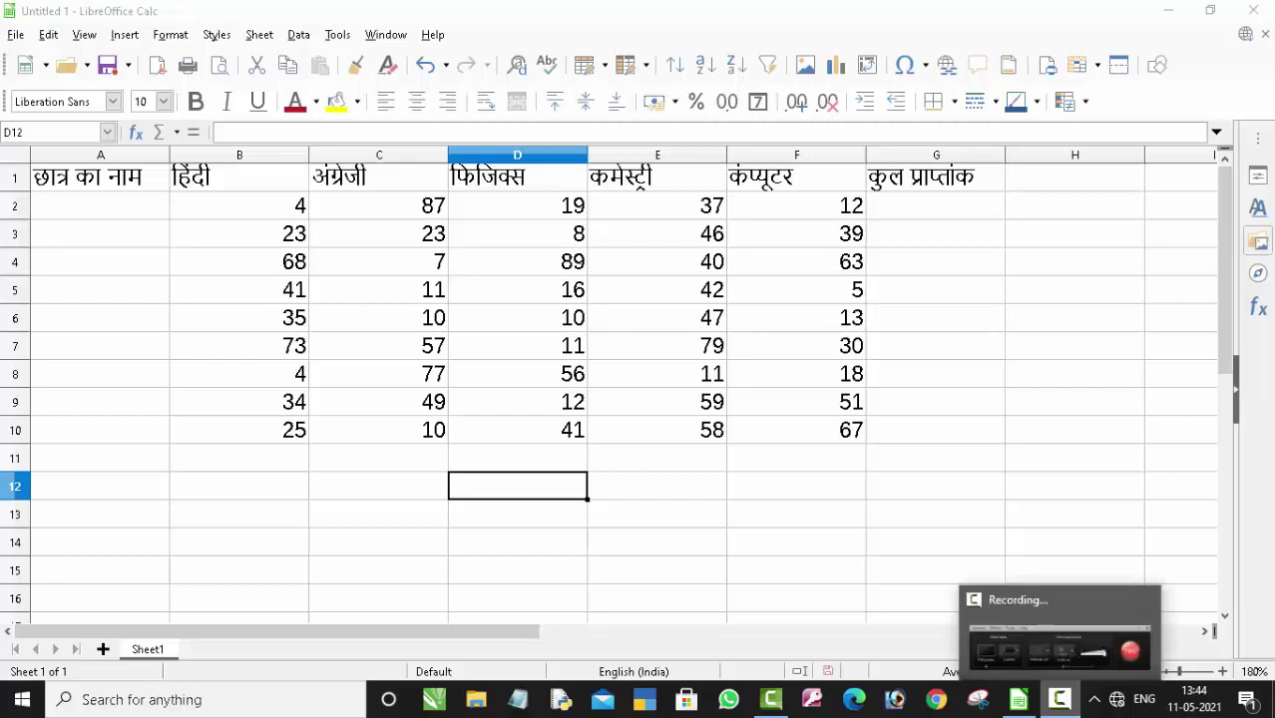
# - Pick the first five student names from the validity list into A2 through A6
pyautogui.click(974, 299)
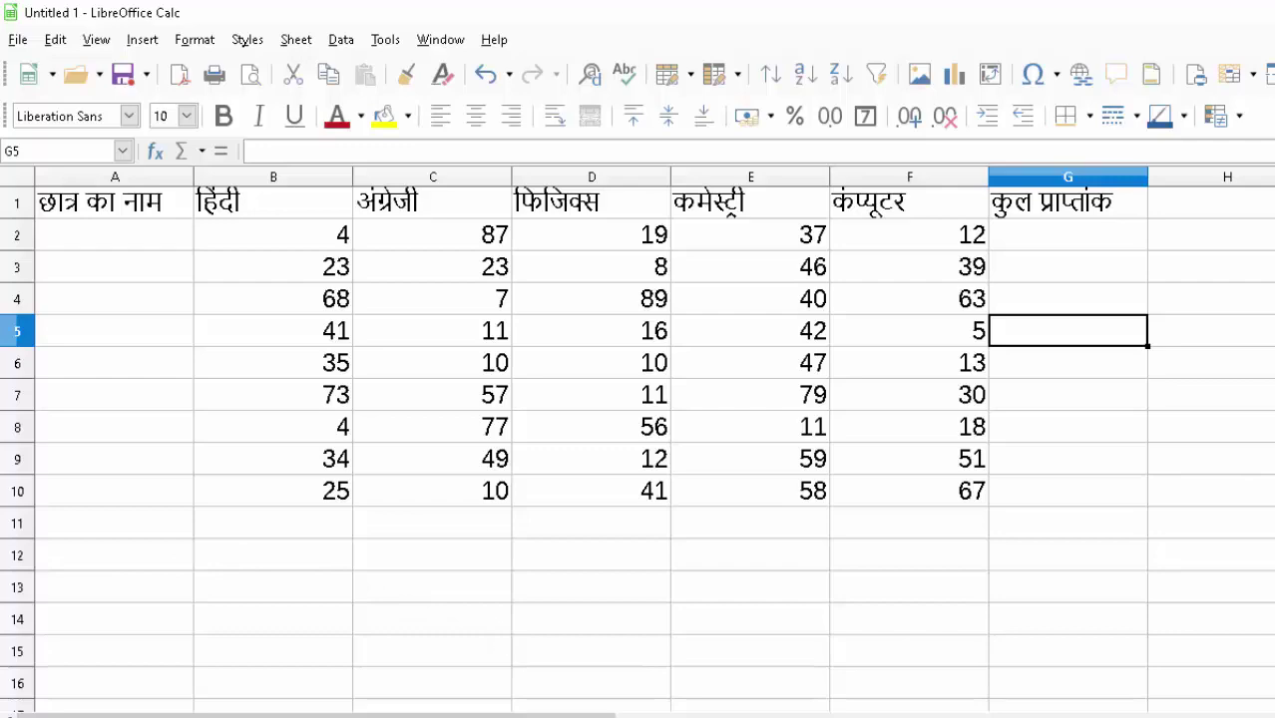
pyautogui.click(125, 241)
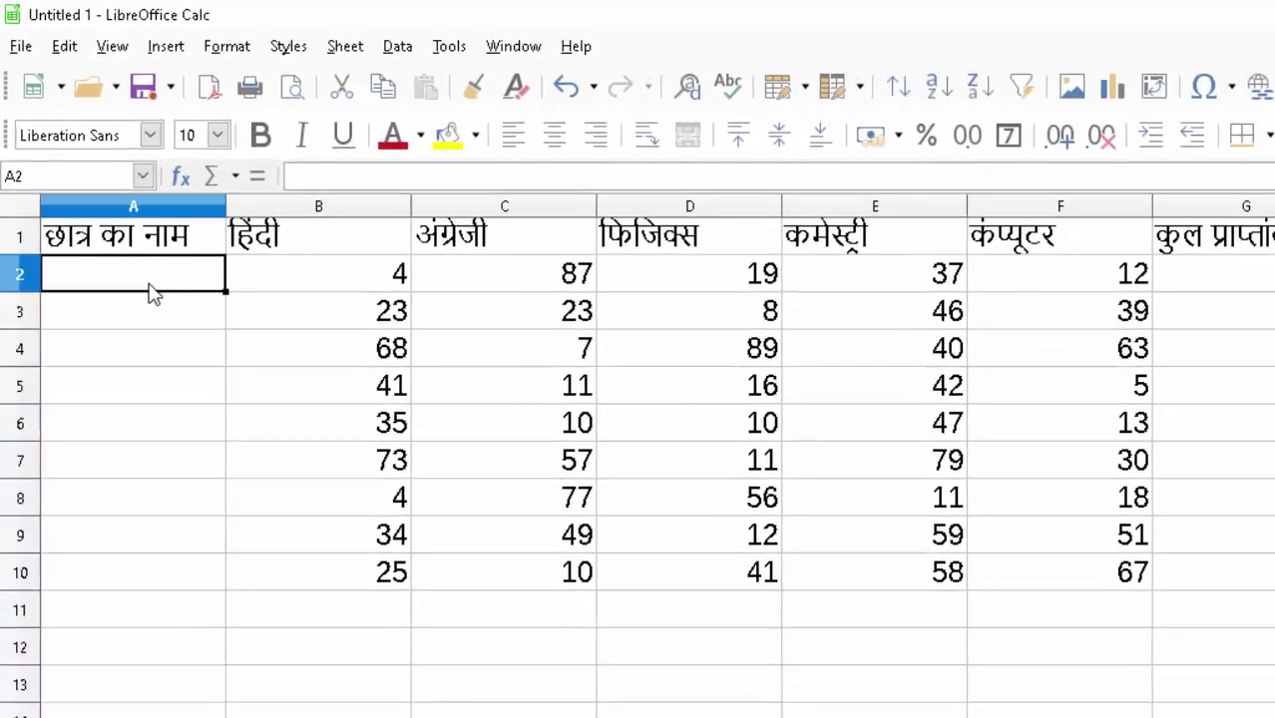
pyautogui.click(257, 305)
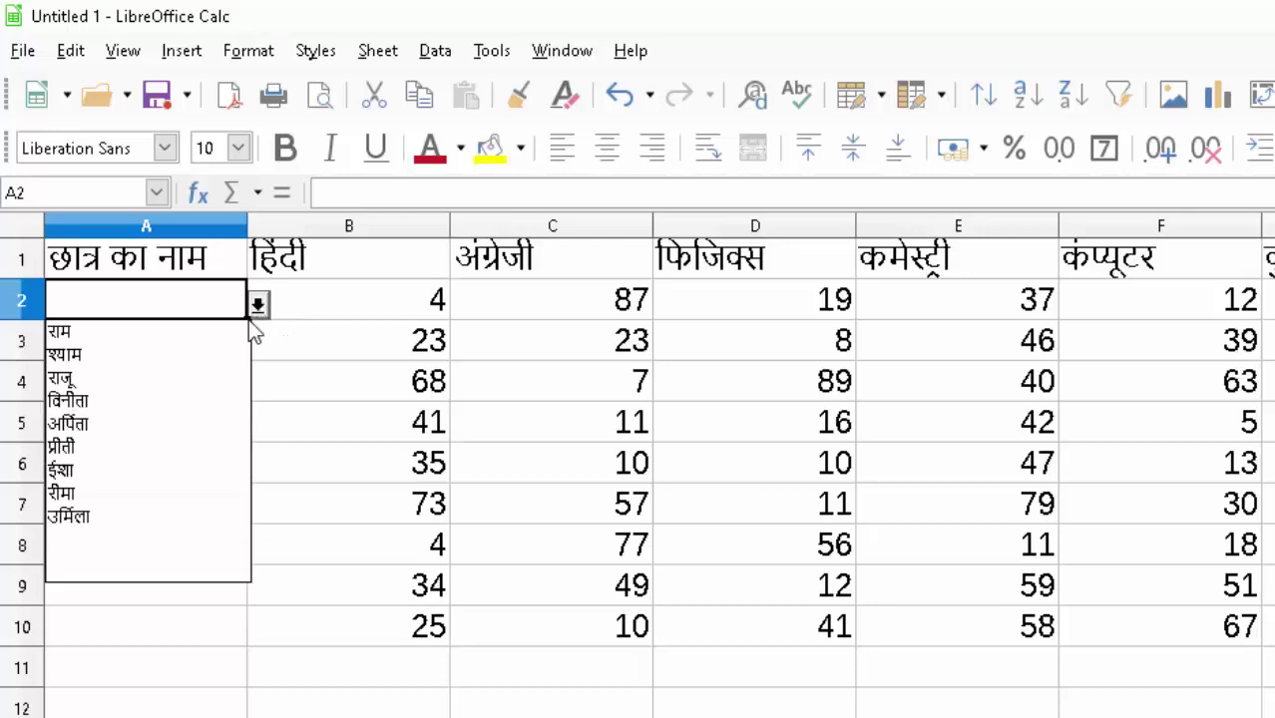
pyautogui.click(96, 333)
pyautogui.click(125, 347)
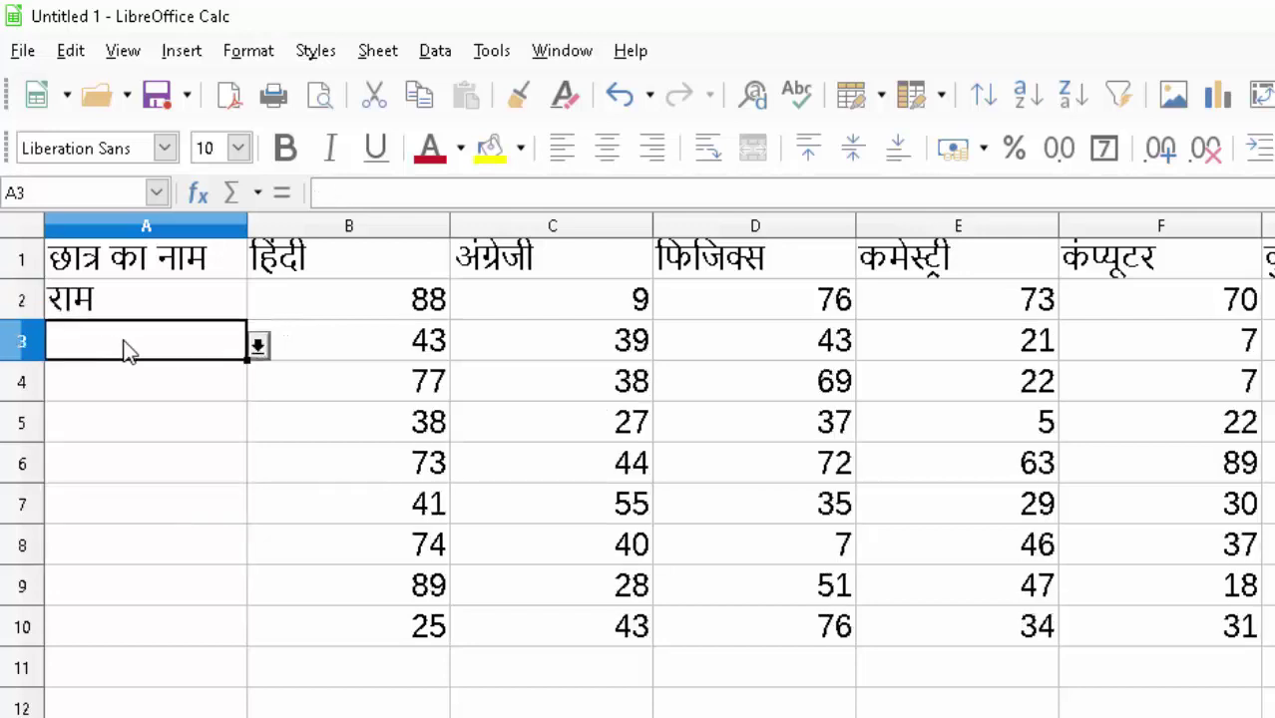
pyautogui.click(259, 345)
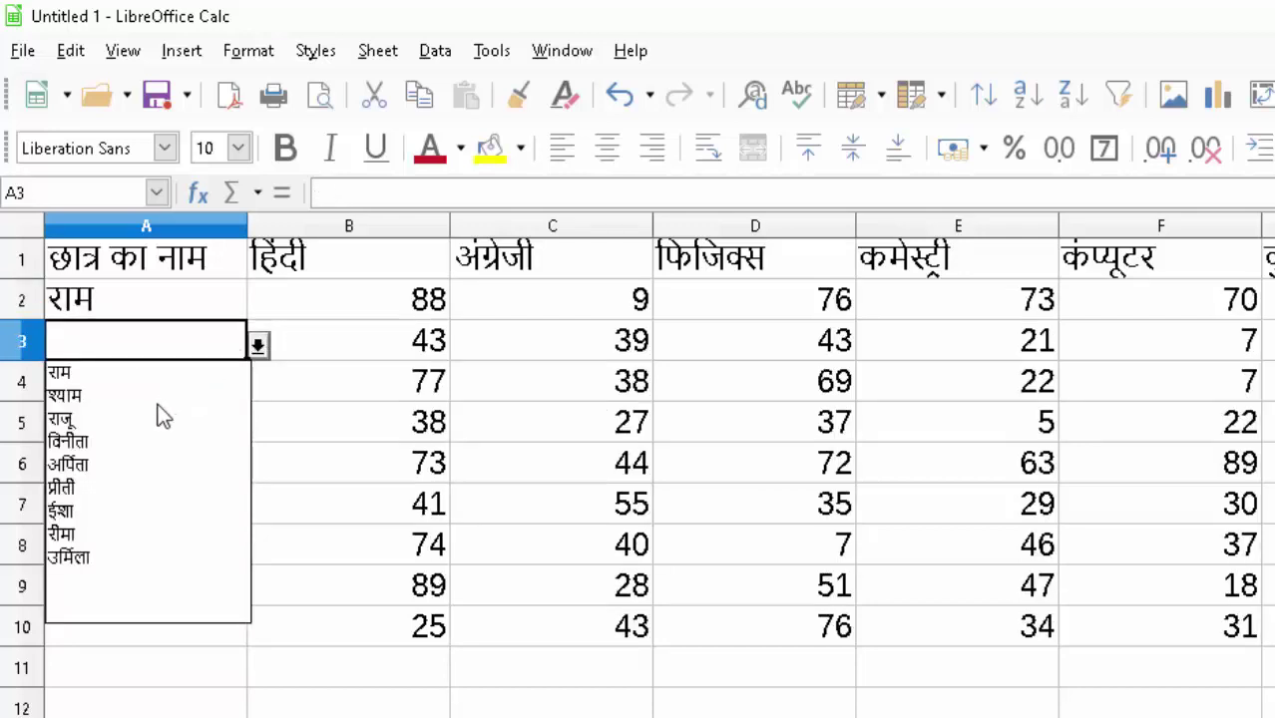
pyautogui.click(81, 395)
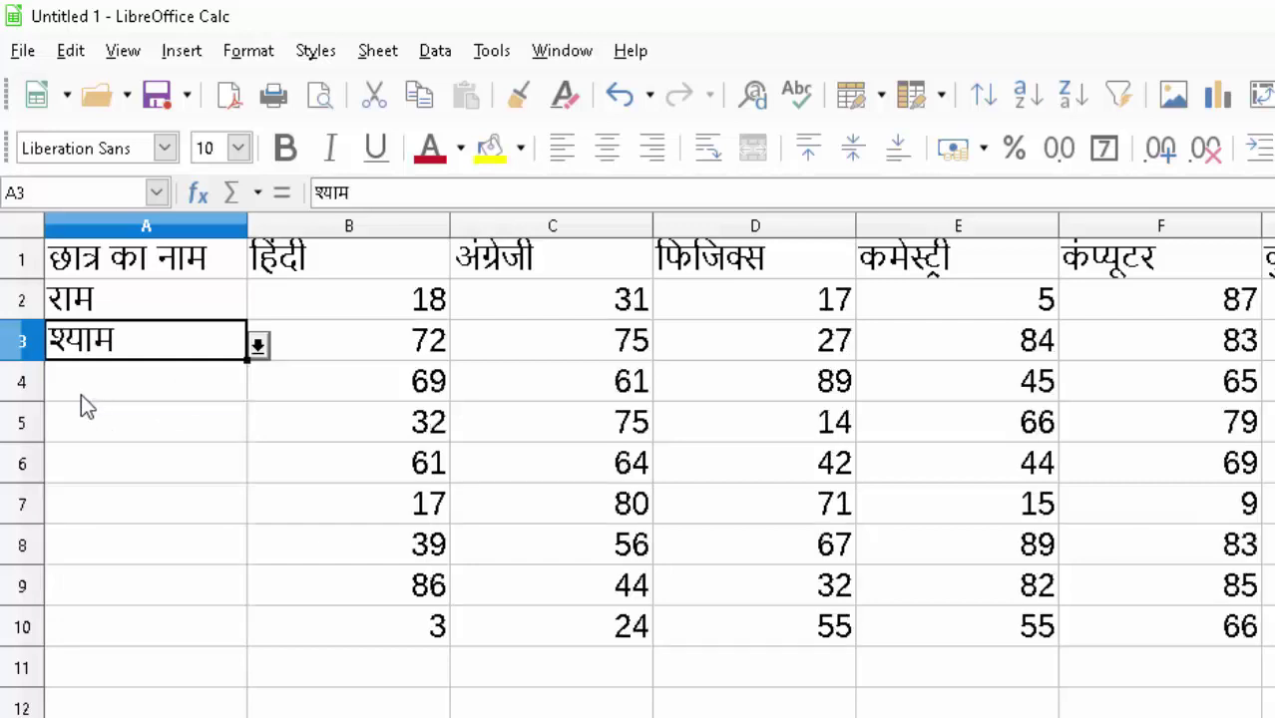
pyautogui.click(143, 383)
pyautogui.click(259, 387)
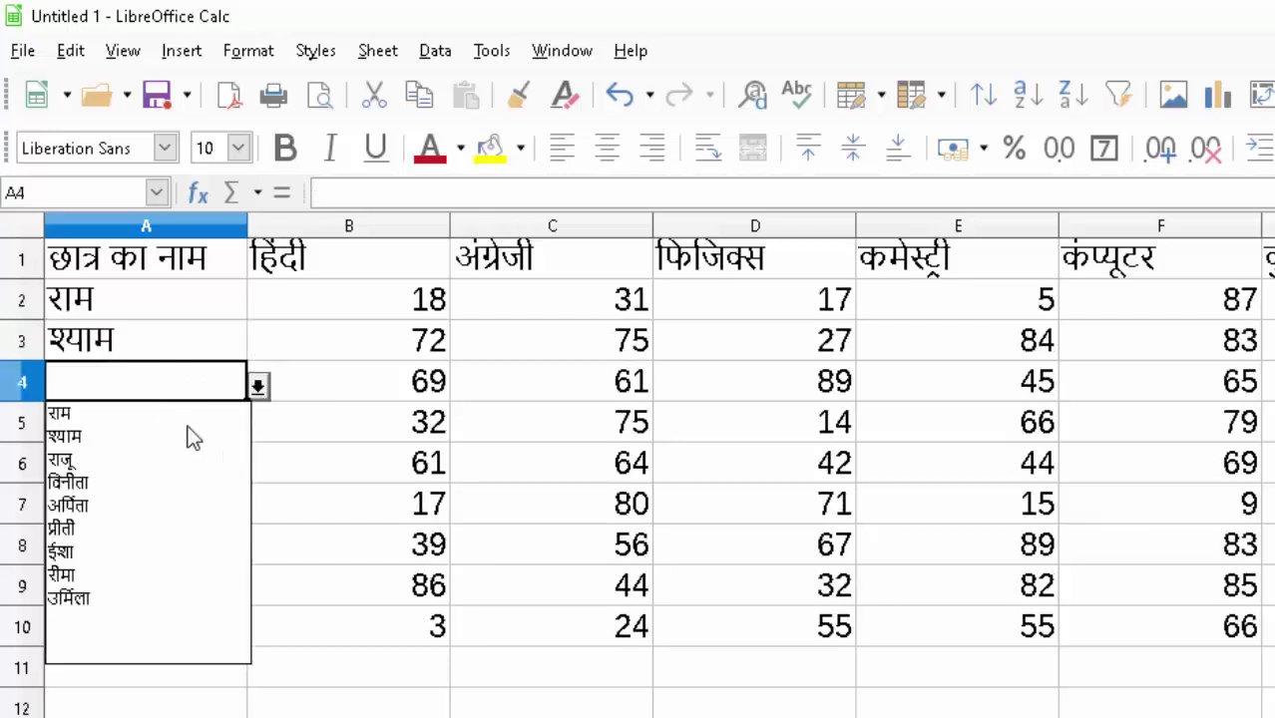
pyautogui.click(80, 460)
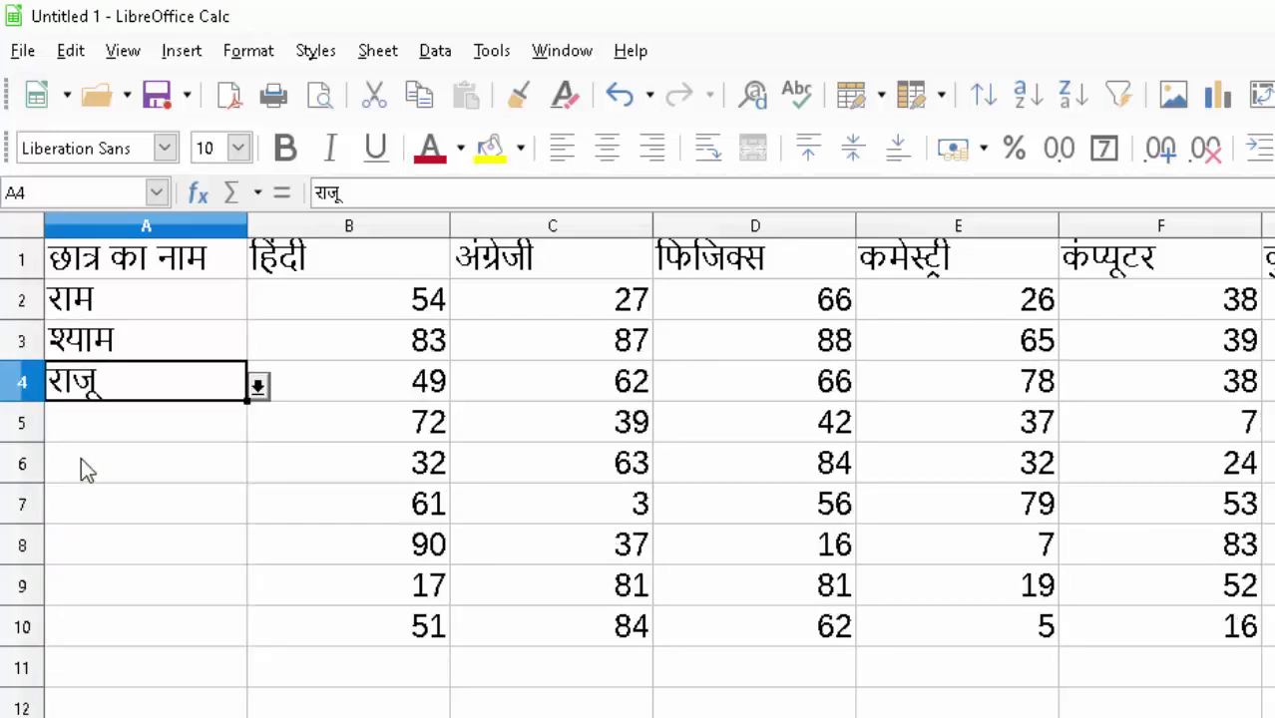
pyautogui.click(131, 433)
pyautogui.click(261, 431)
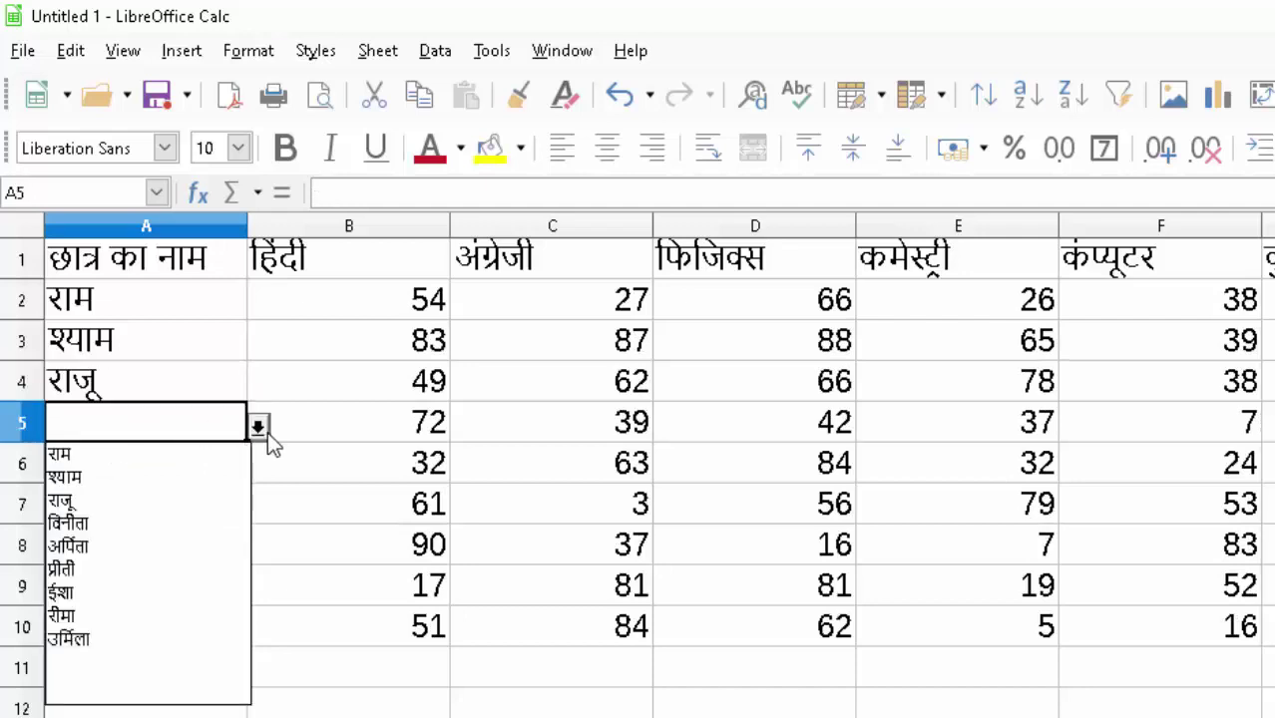
pyautogui.click(84, 527)
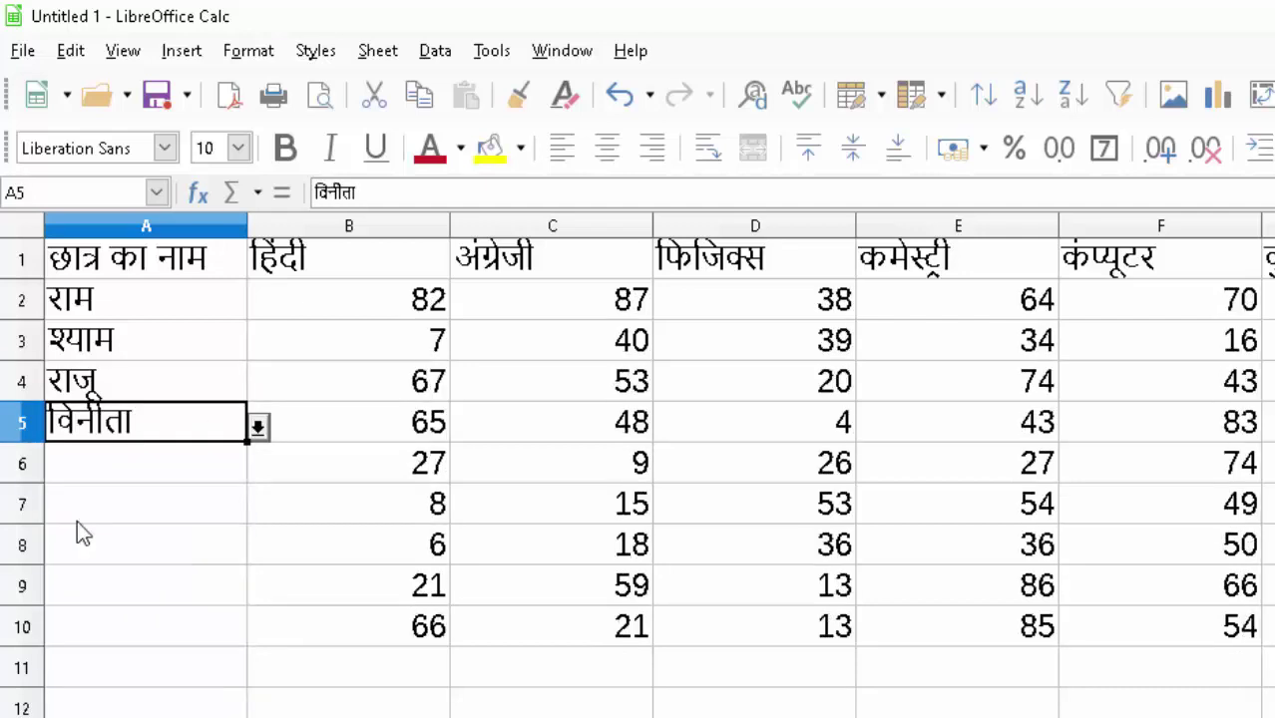
pyautogui.click(218, 465)
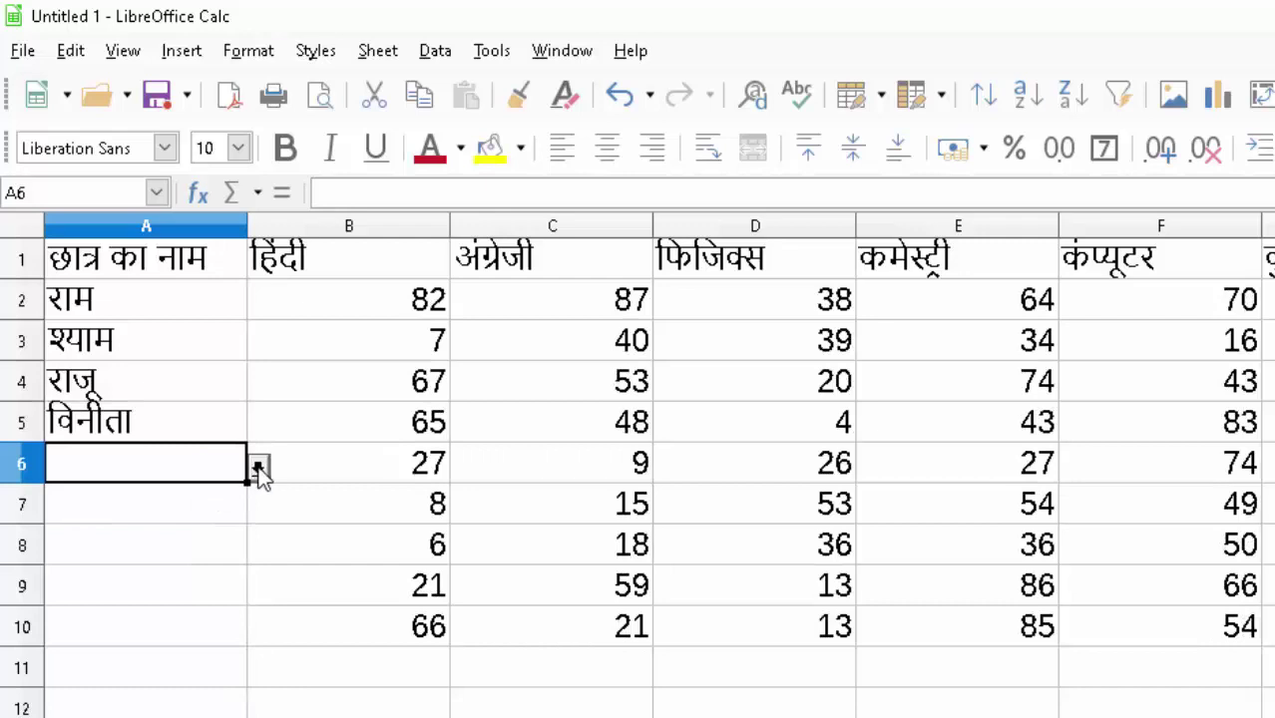
pyautogui.click(259, 469)
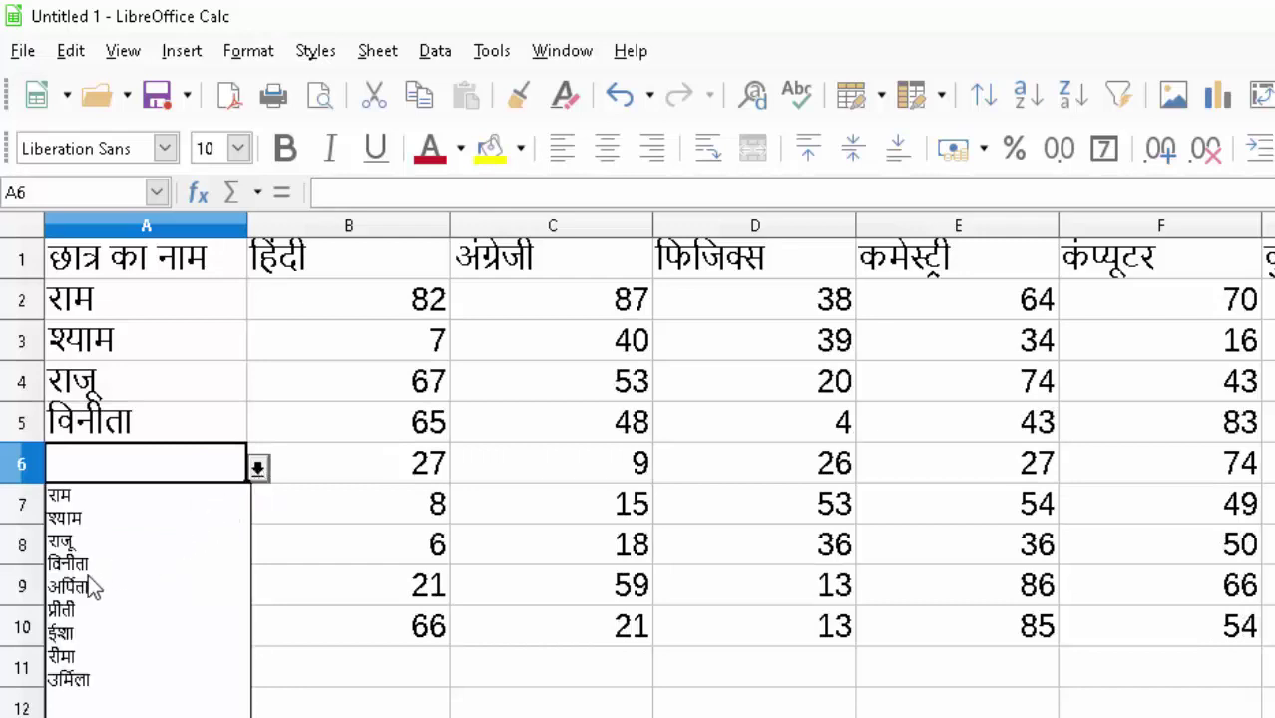
pyautogui.click(90, 588)
# - Pick the remaining four student names from the validity list into A7 through A10
pyautogui.click(216, 494)
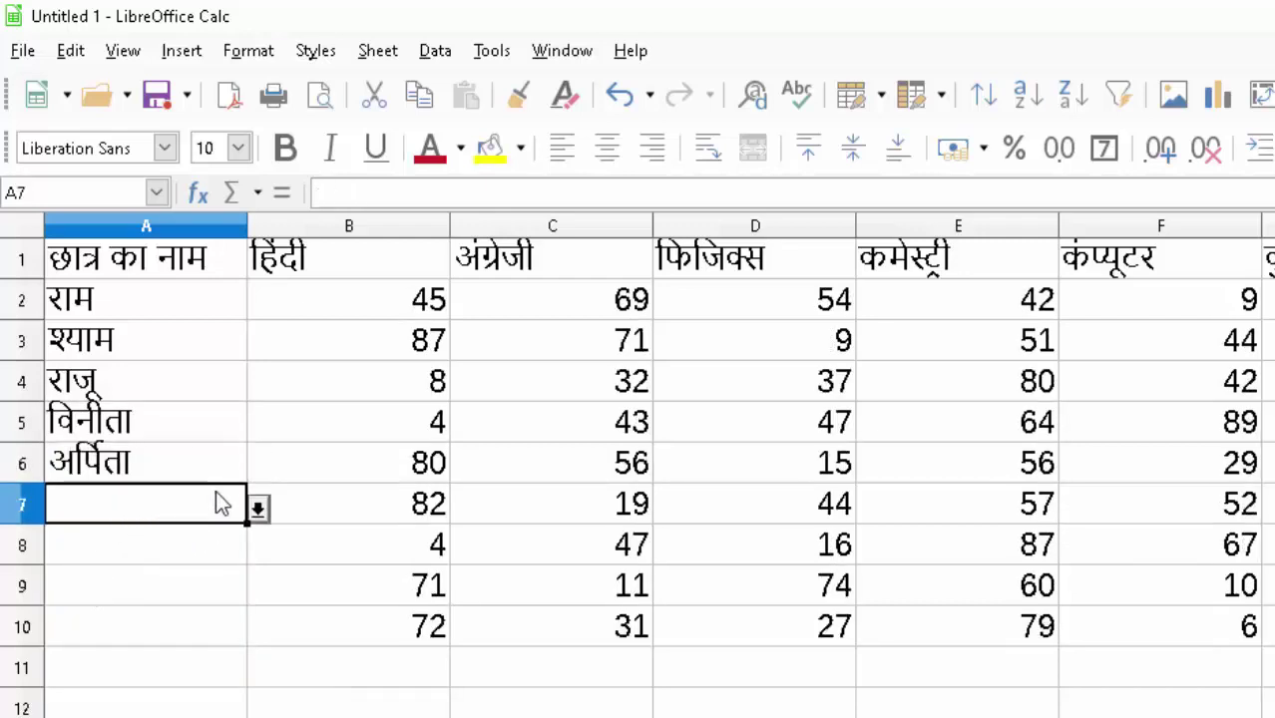
pyautogui.click(259, 511)
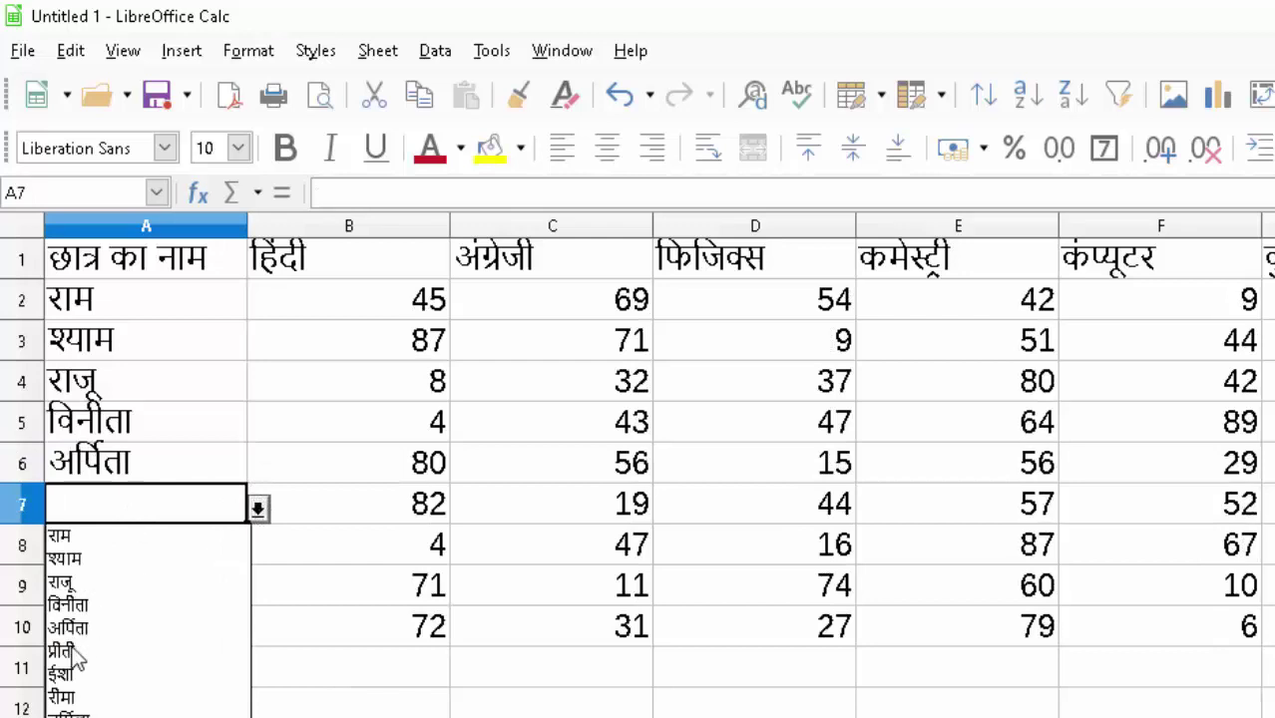
pyautogui.click(71, 654)
pyautogui.click(128, 560)
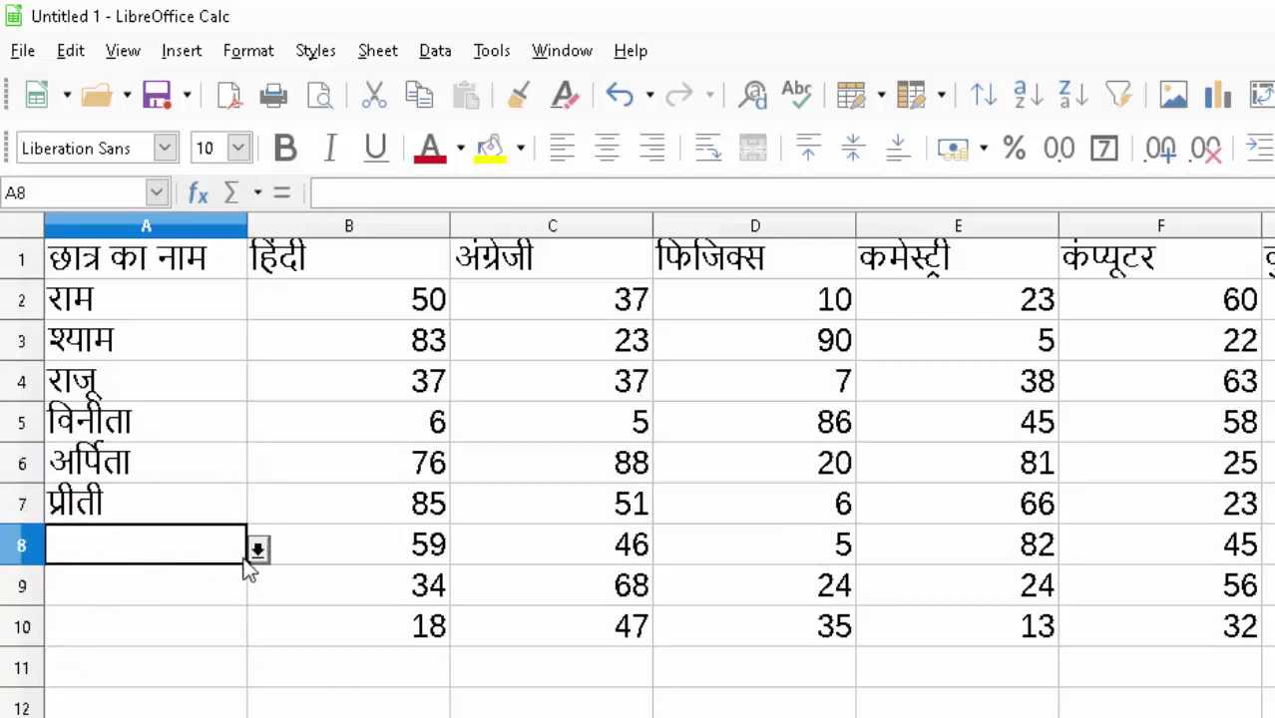
pyautogui.click(258, 549)
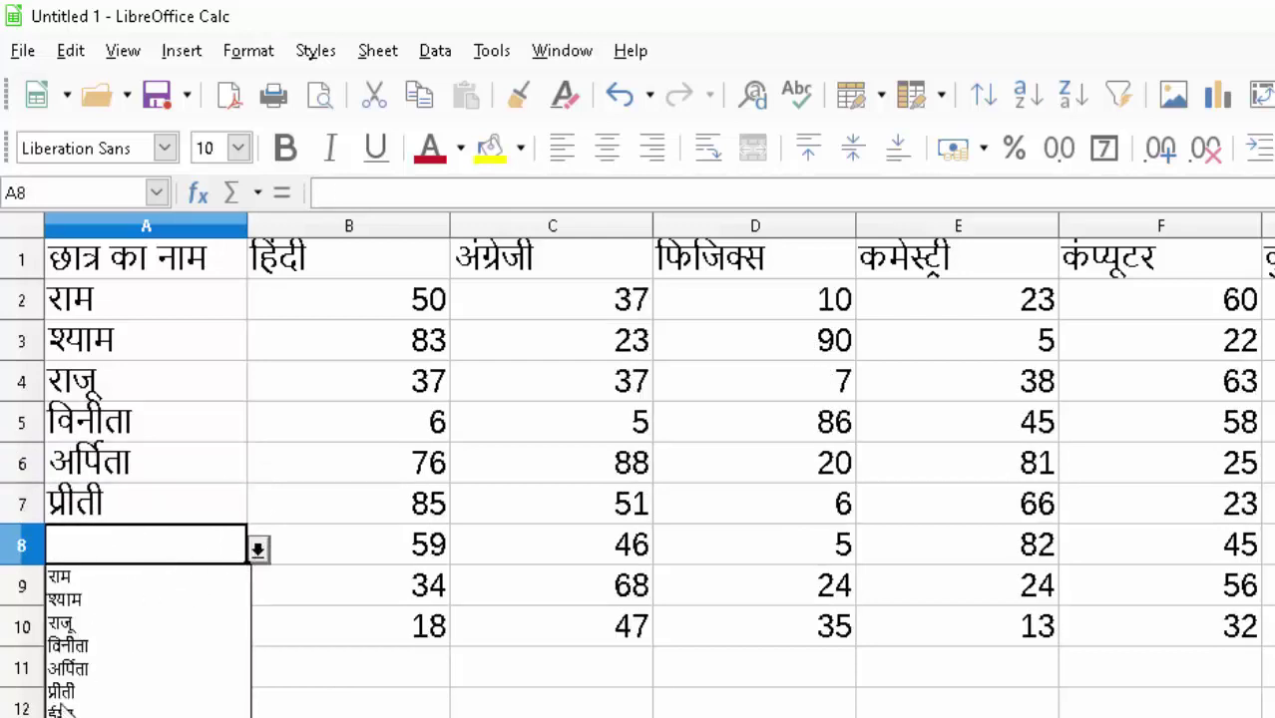
pyautogui.click(64, 711)
pyautogui.click(164, 589)
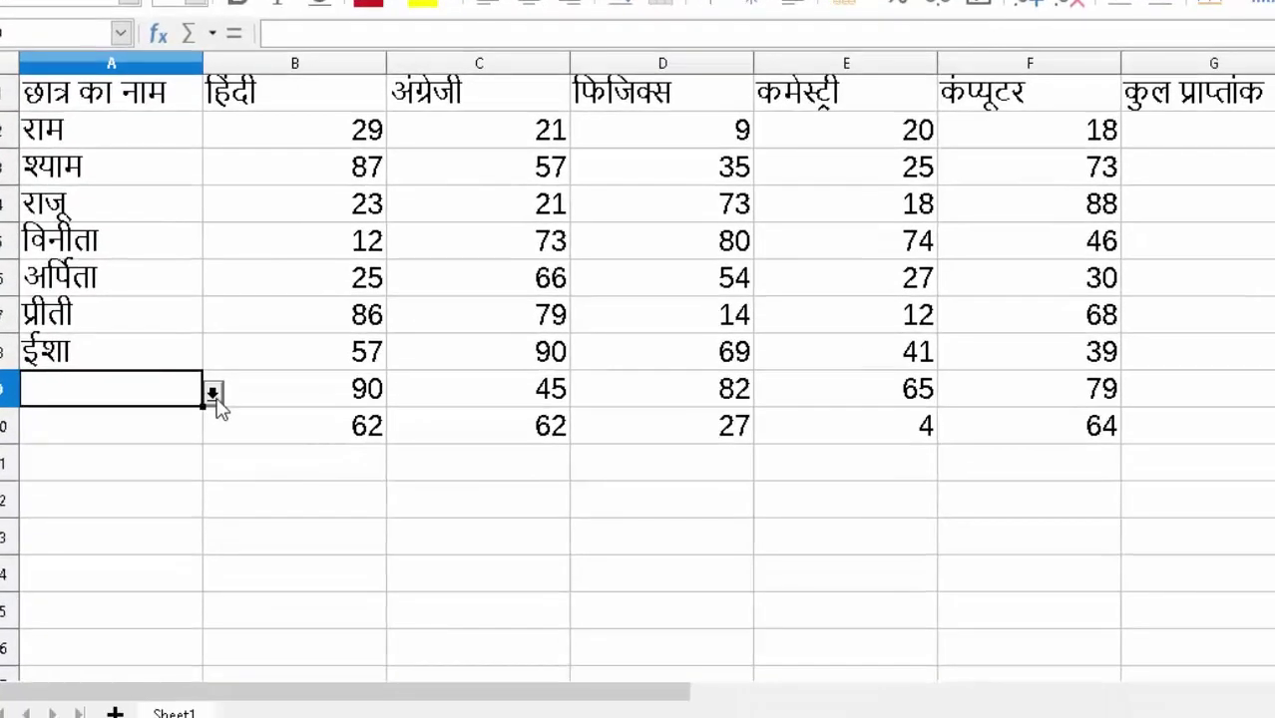
pyautogui.click(219, 427)
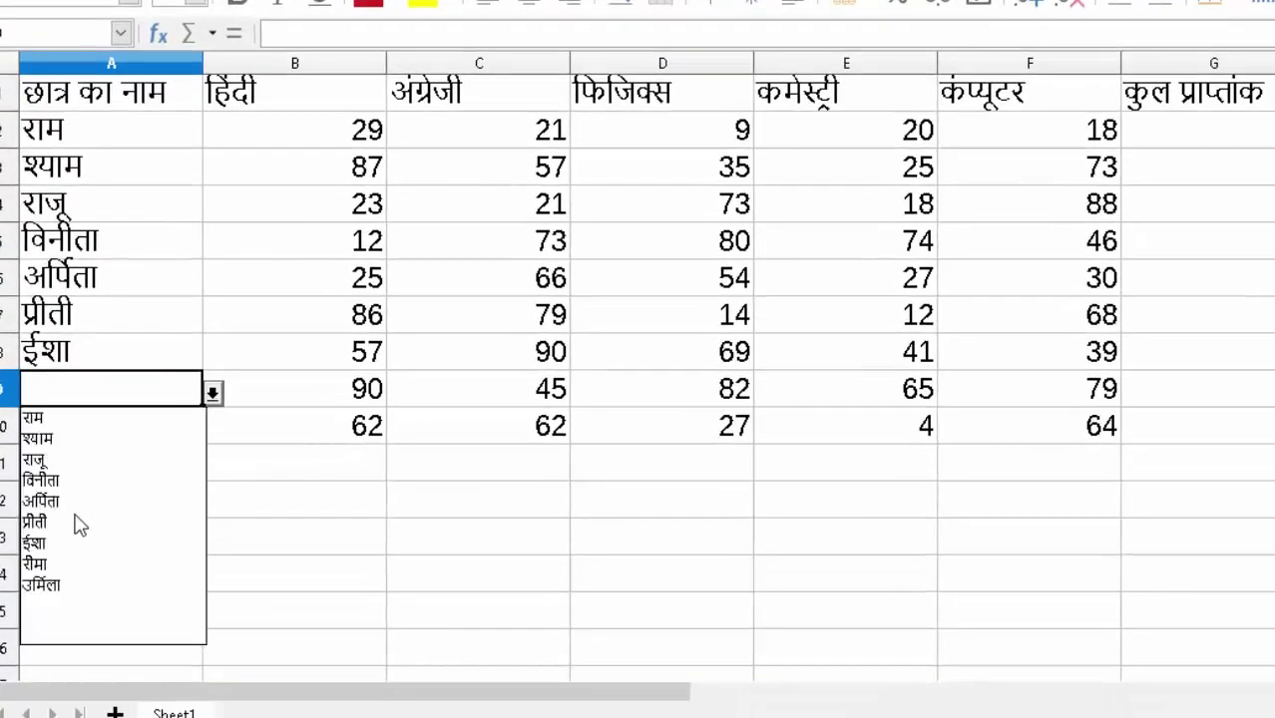
pyautogui.click(44, 565)
pyautogui.click(133, 437)
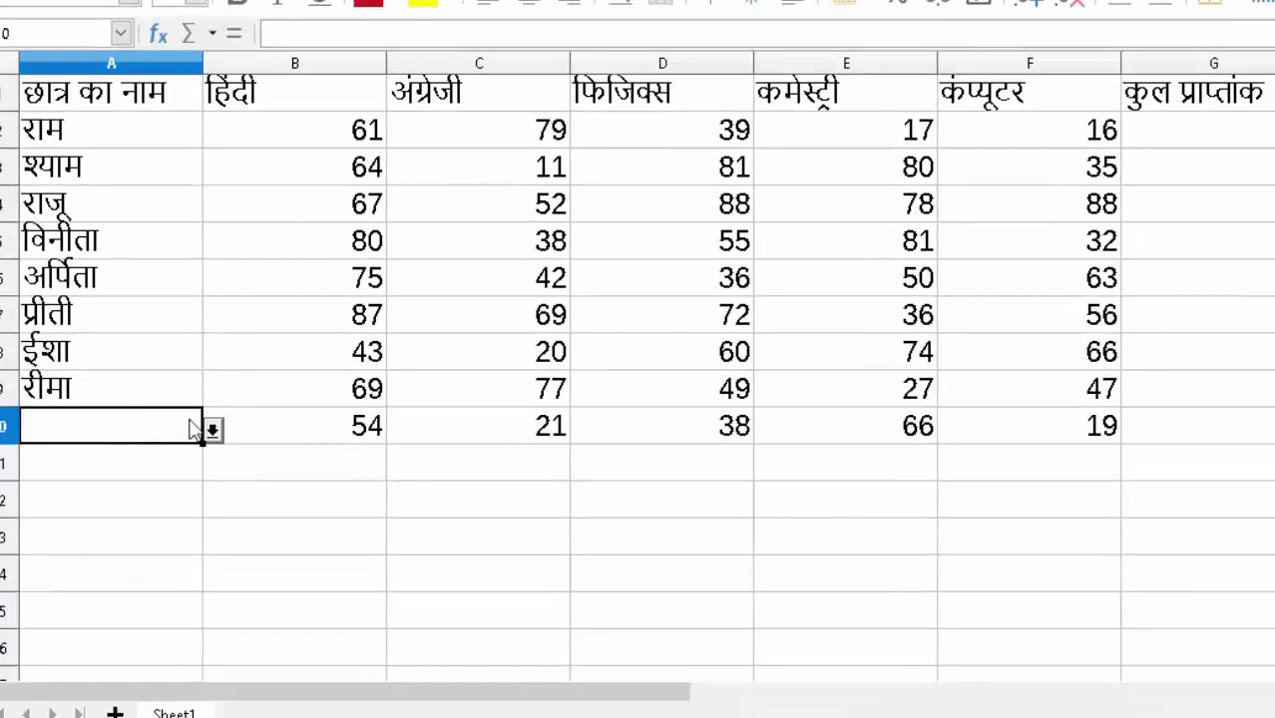
pyautogui.click(213, 431)
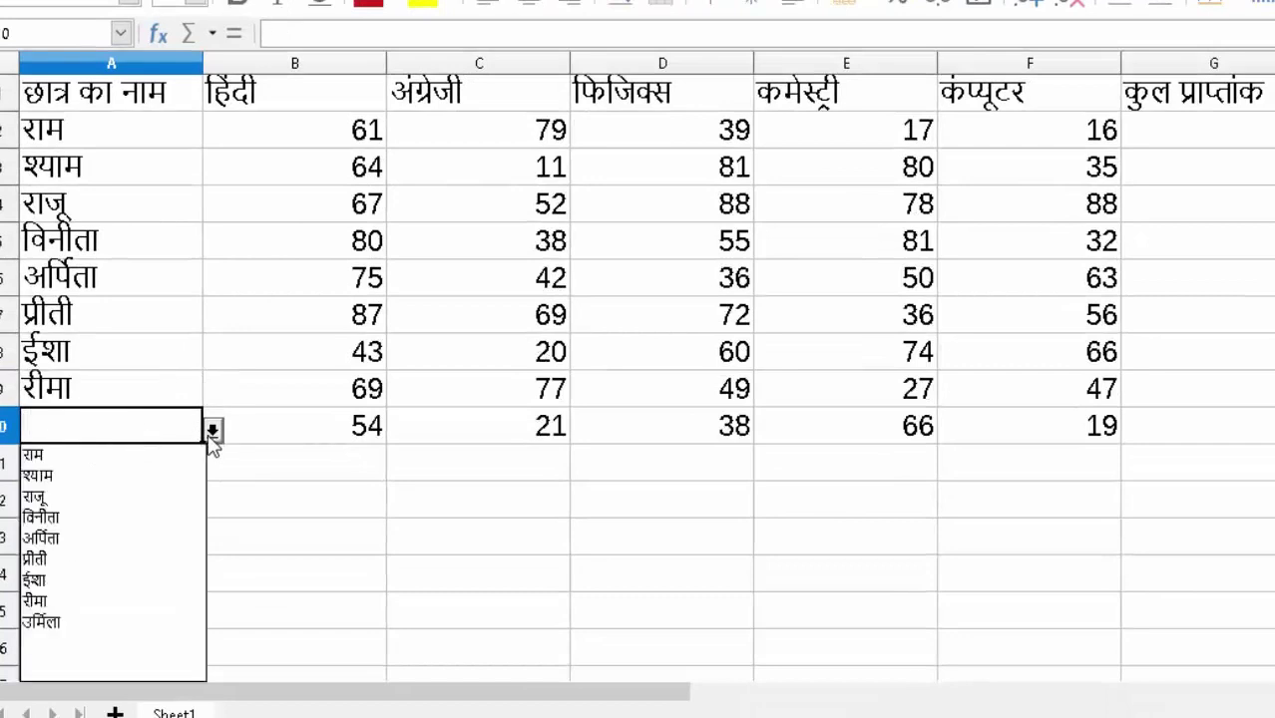
pyautogui.click(46, 616)
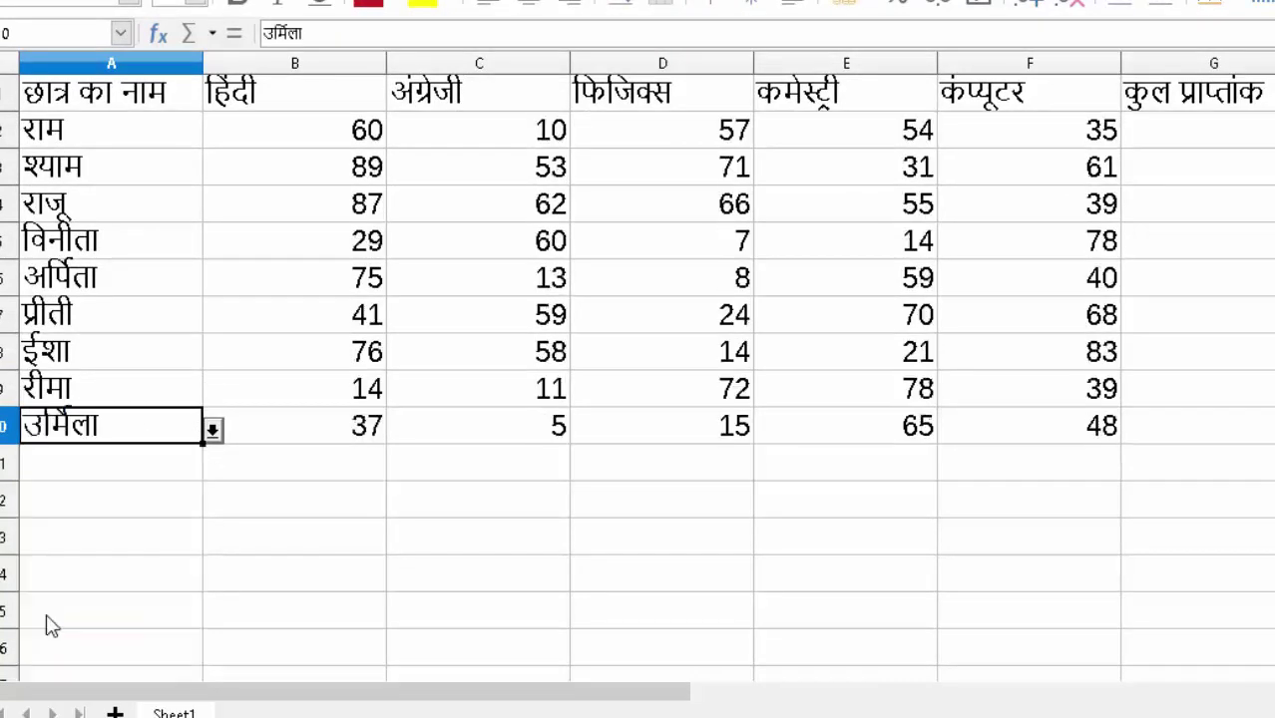
pyautogui.click(189, 476)
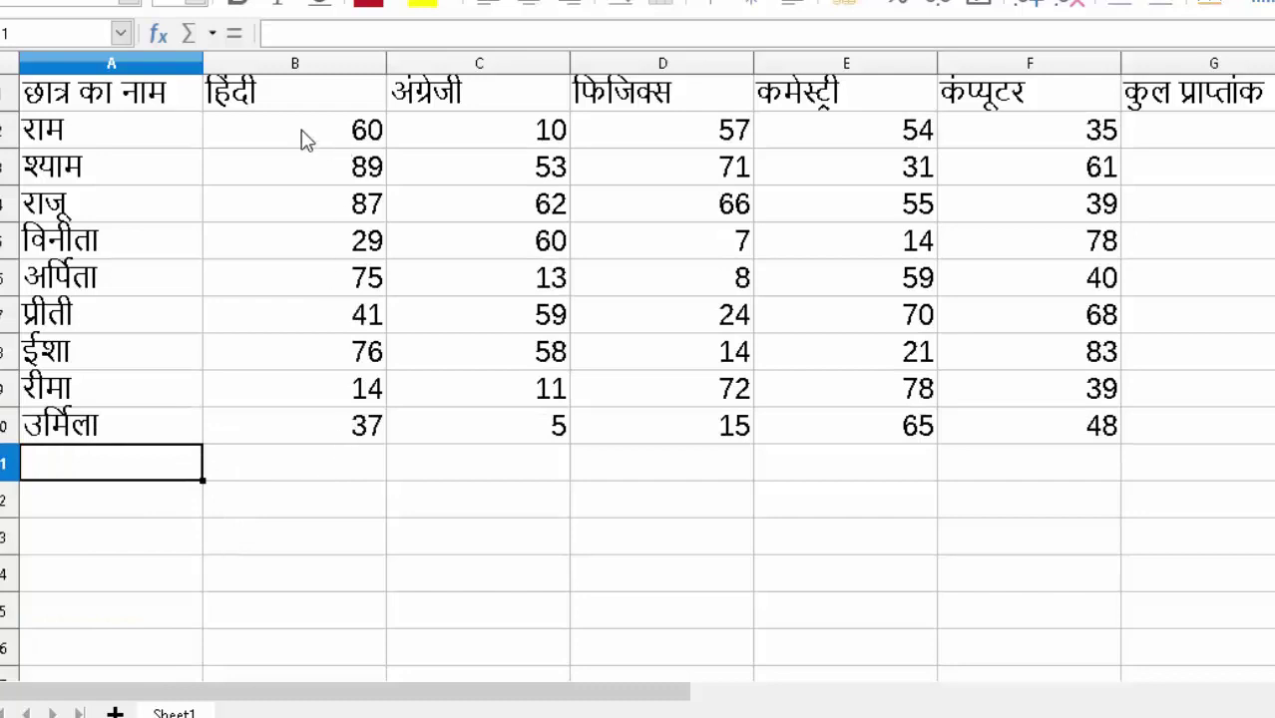
# - Copy B2:F10 and paste it back as numbers only, replacing the RANDBETWEEN formulas
pyautogui.moveTo(310, 137)
pyautogui.mouseDown()
pyautogui.moveTo(906, 439)
pyautogui.moveTo(956, 424)
pyautogui.mouseUp()
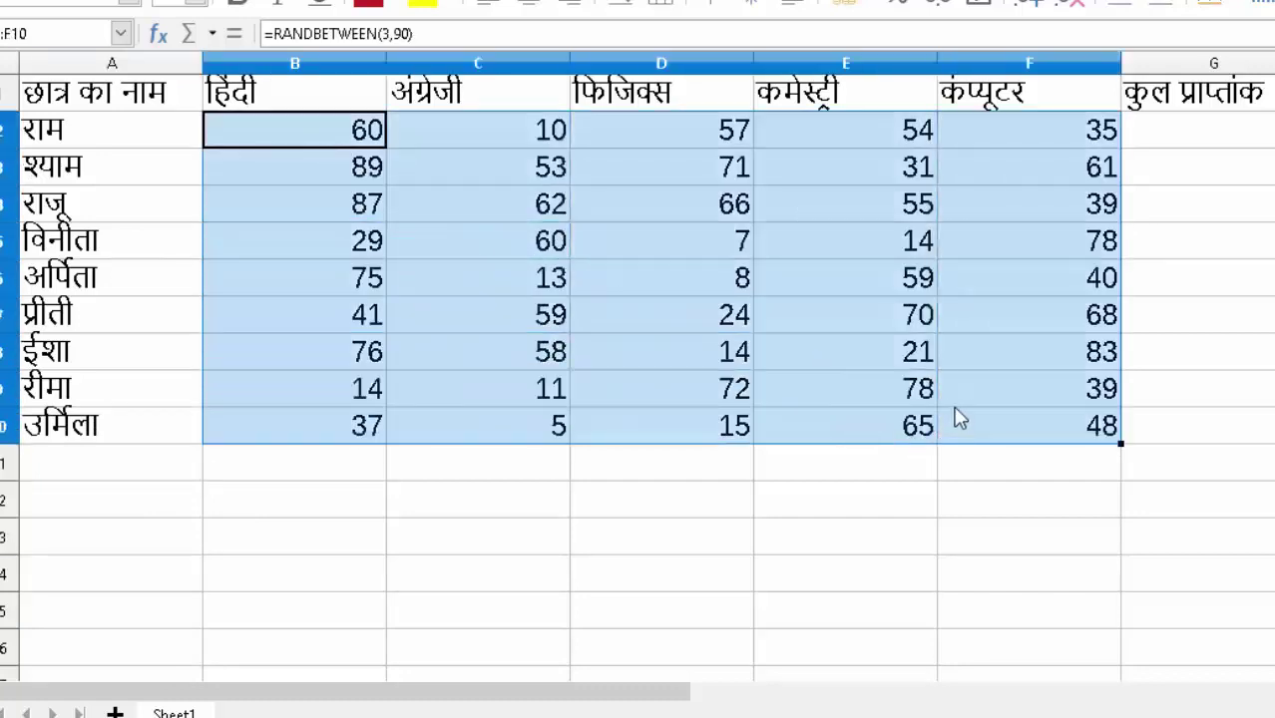
pyautogui.rightClick(475, 209)
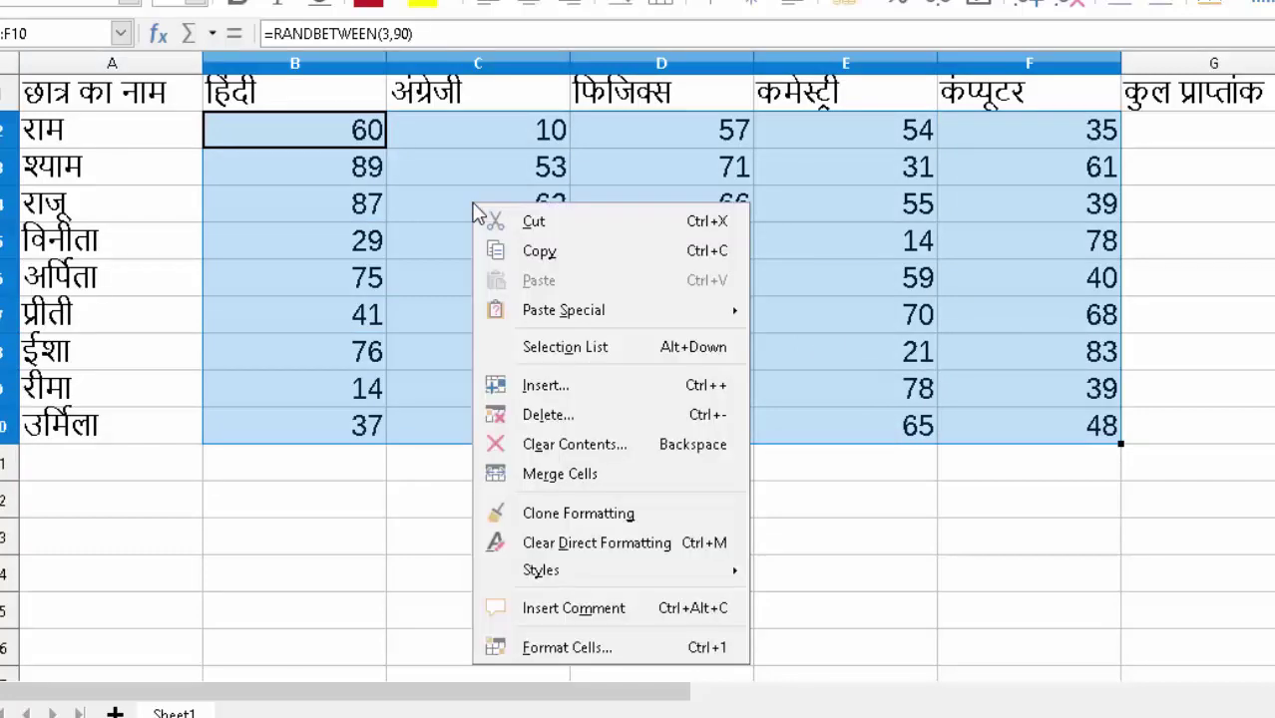
pyautogui.click(528, 250)
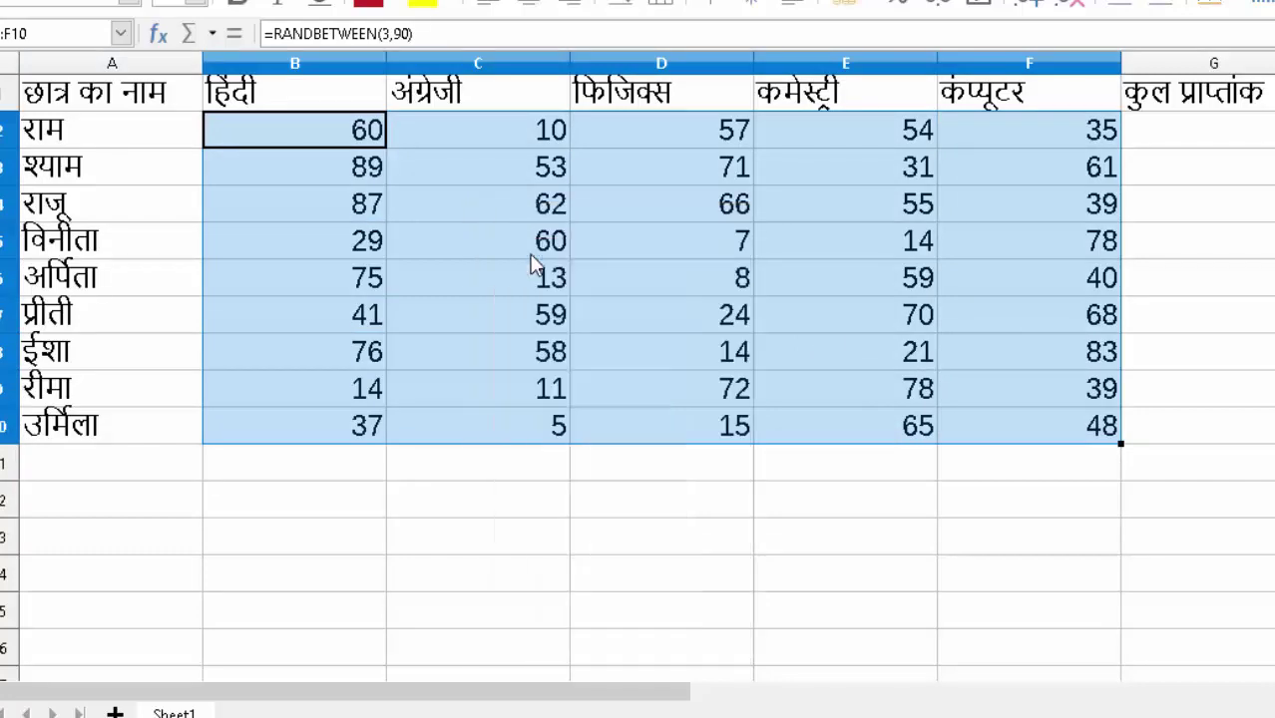
pyautogui.rightClick(441, 199)
pyautogui.moveTo(507, 305)
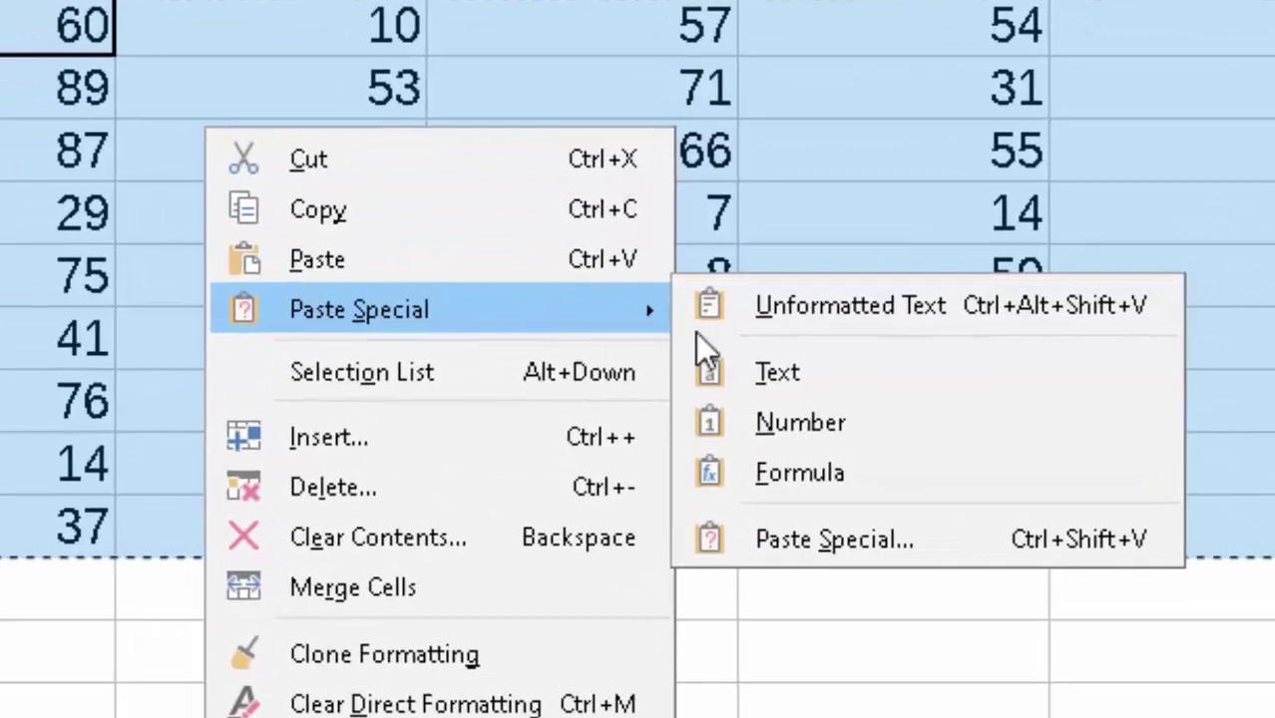
pyautogui.click(810, 427)
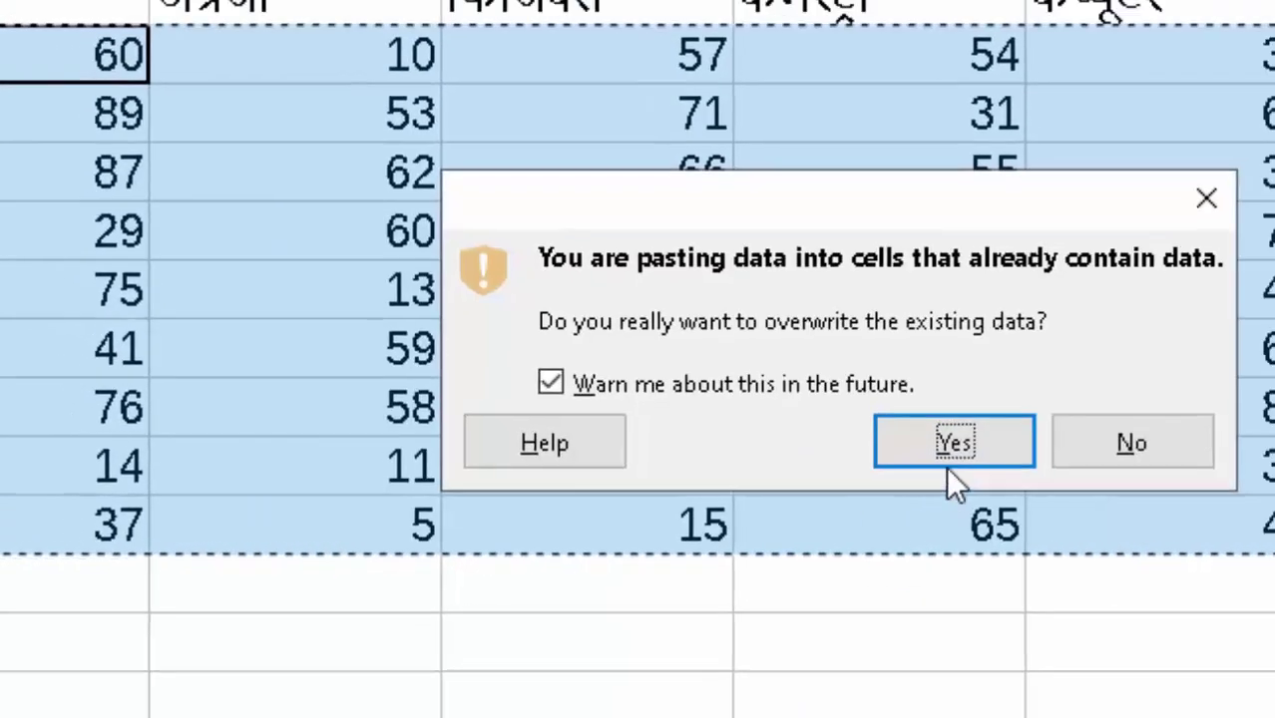
pyautogui.click(965, 451)
pyautogui.click(785, 564)
pyautogui.click(798, 588)
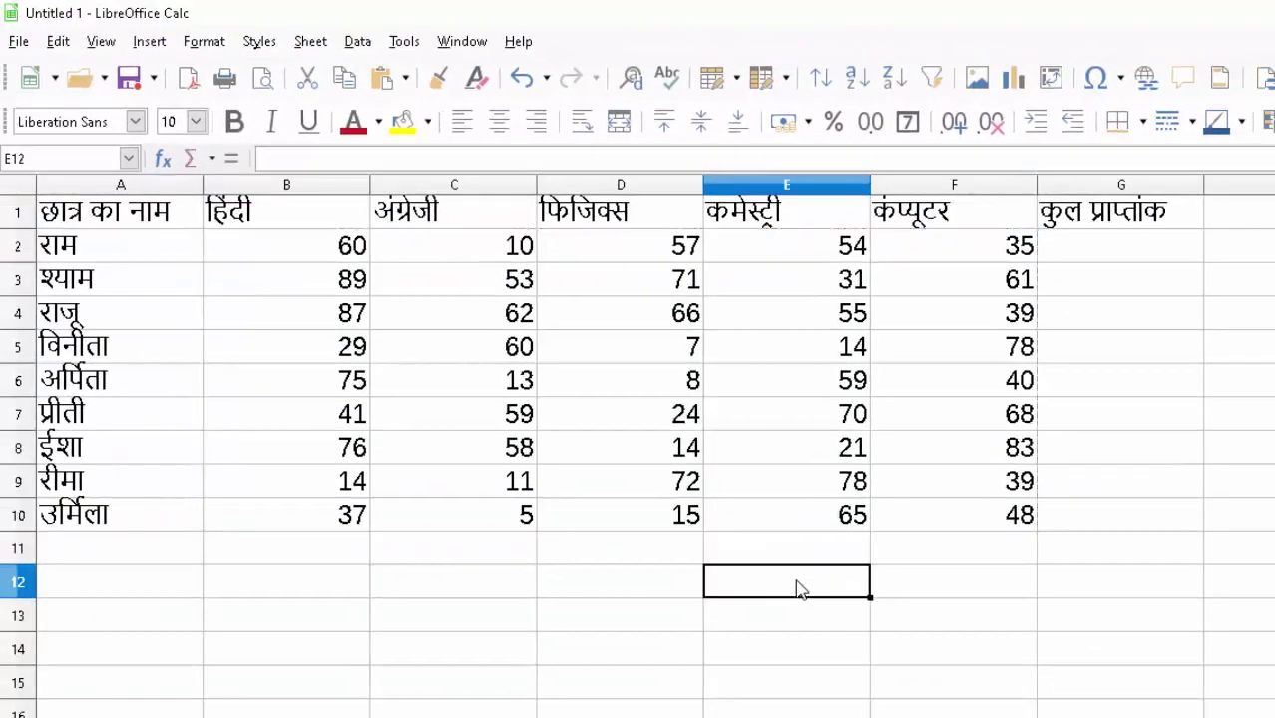
pyautogui.click(309, 248)
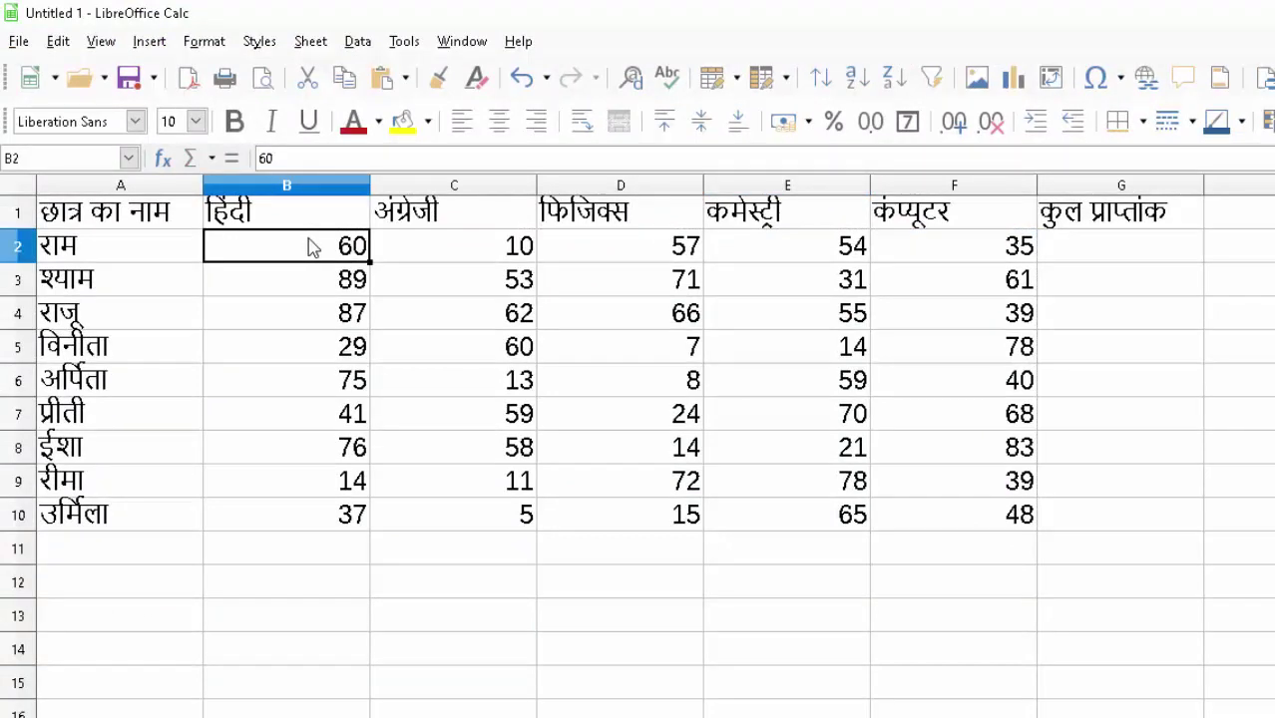
# - Enter =SUM(B2:F2) in G2 so the first student's total shows 216
pyautogui.click(1121, 262)
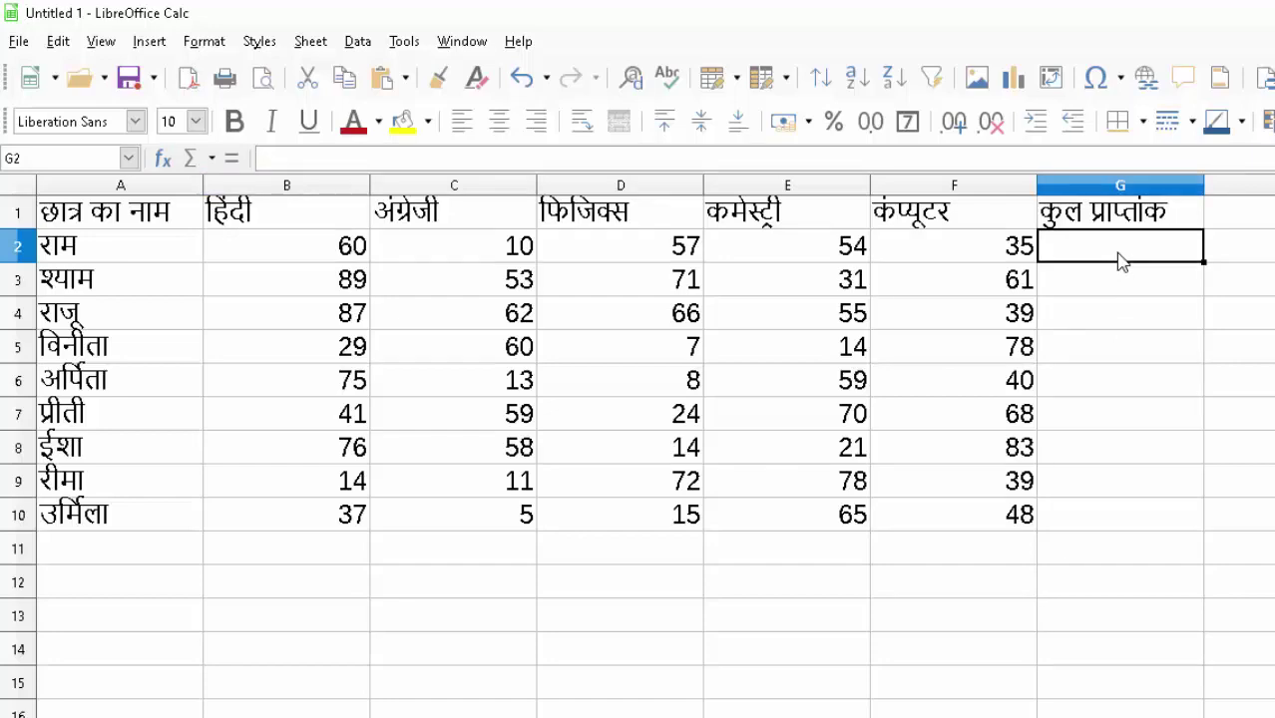
pyautogui.write('=')
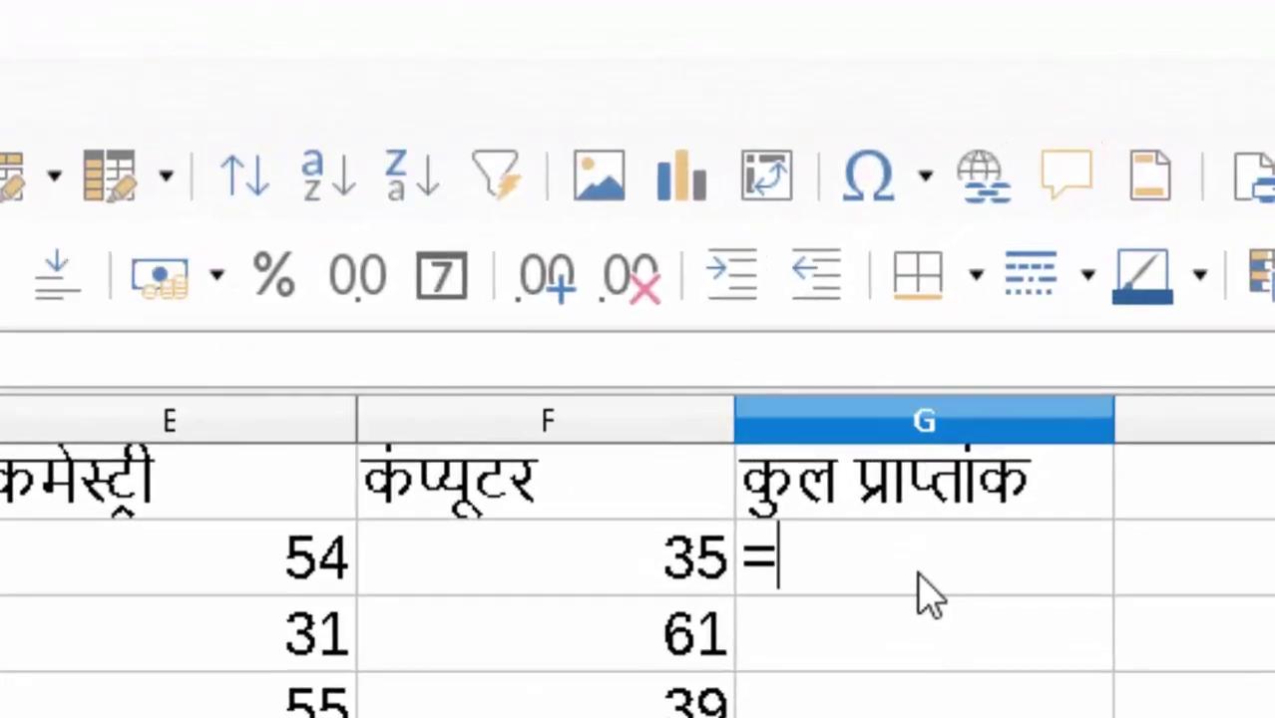
pyautogui.write('s')
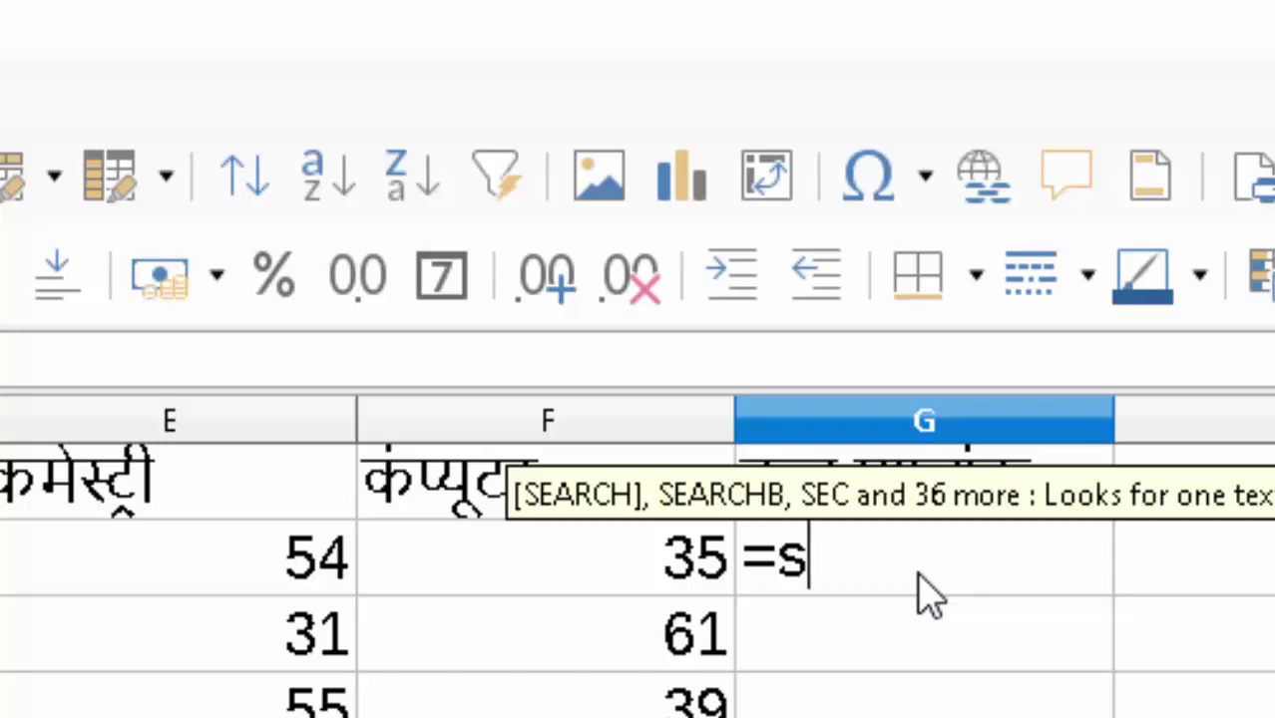
pyautogui.write('um(')
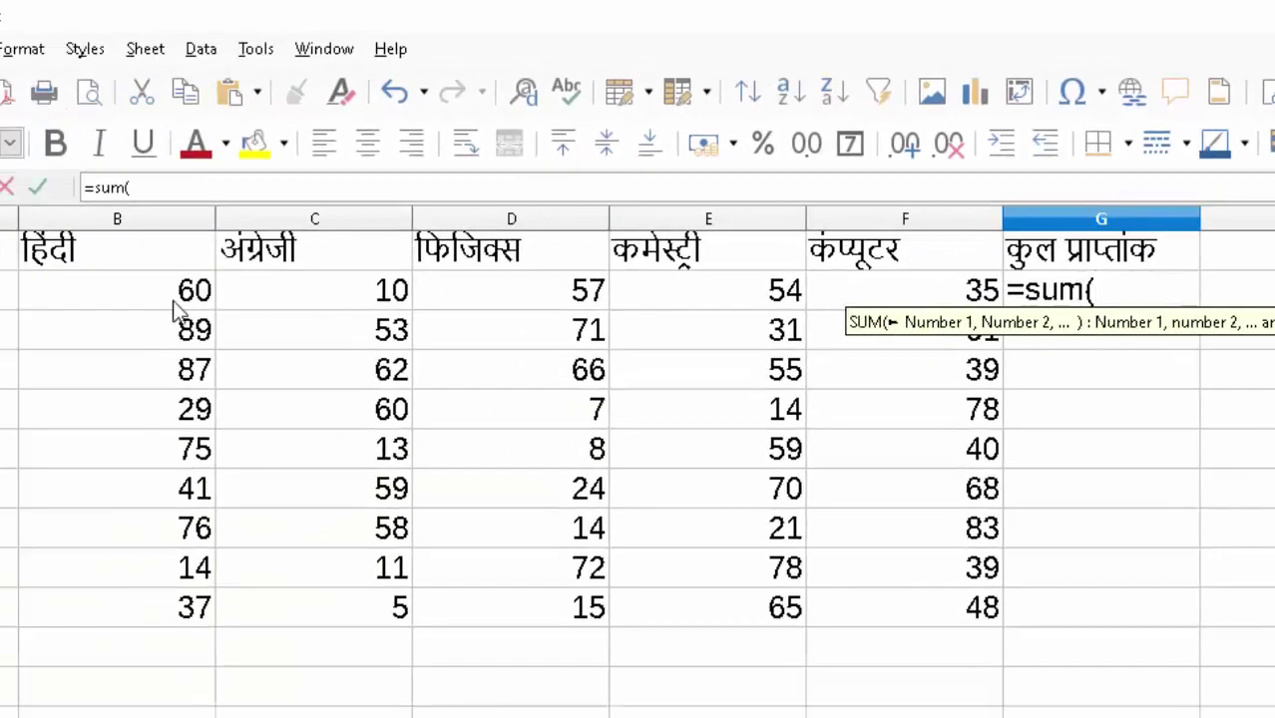
pyautogui.moveTo(172, 301); pyautogui.dragTo(923, 296)
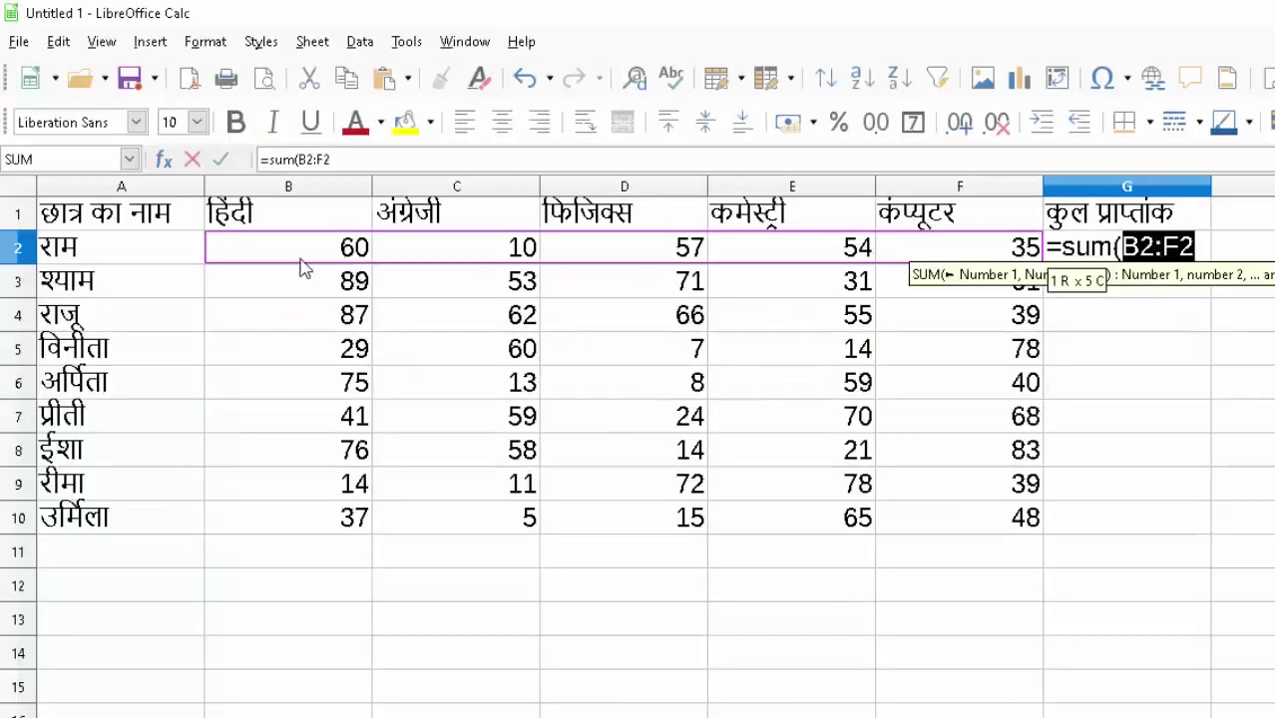
pyautogui.write(')')
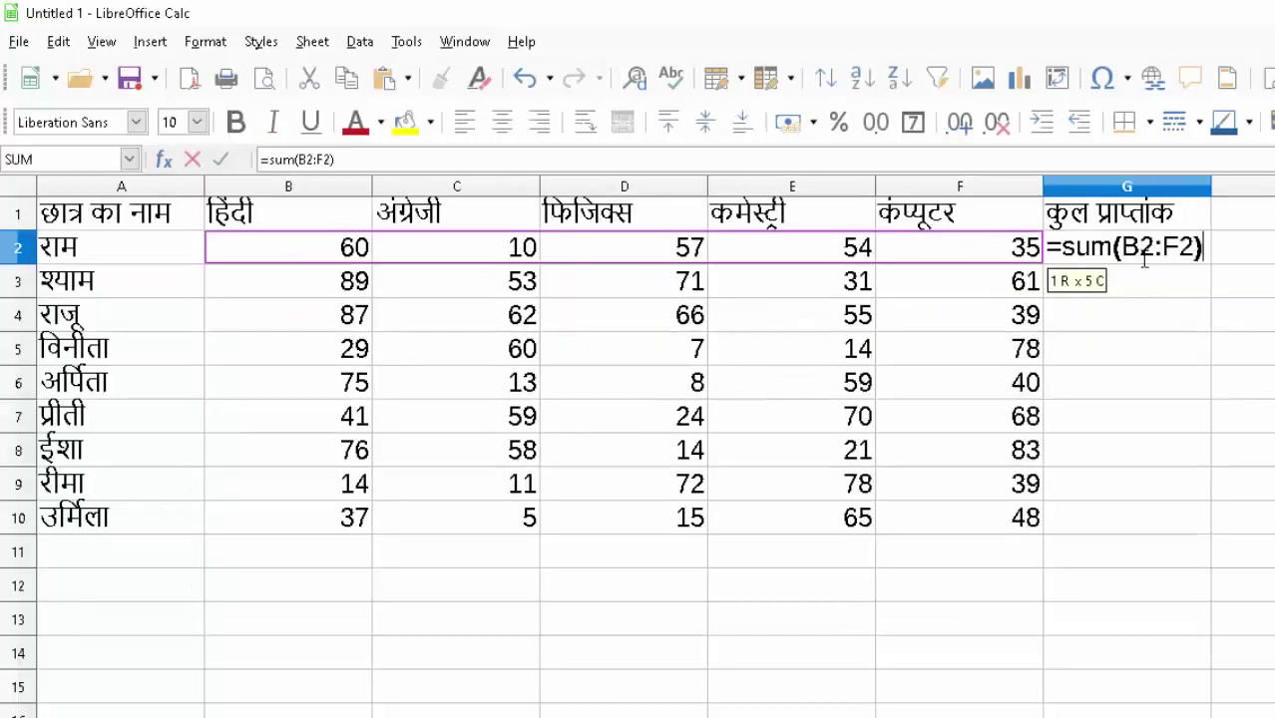
pyautogui.press('Return')
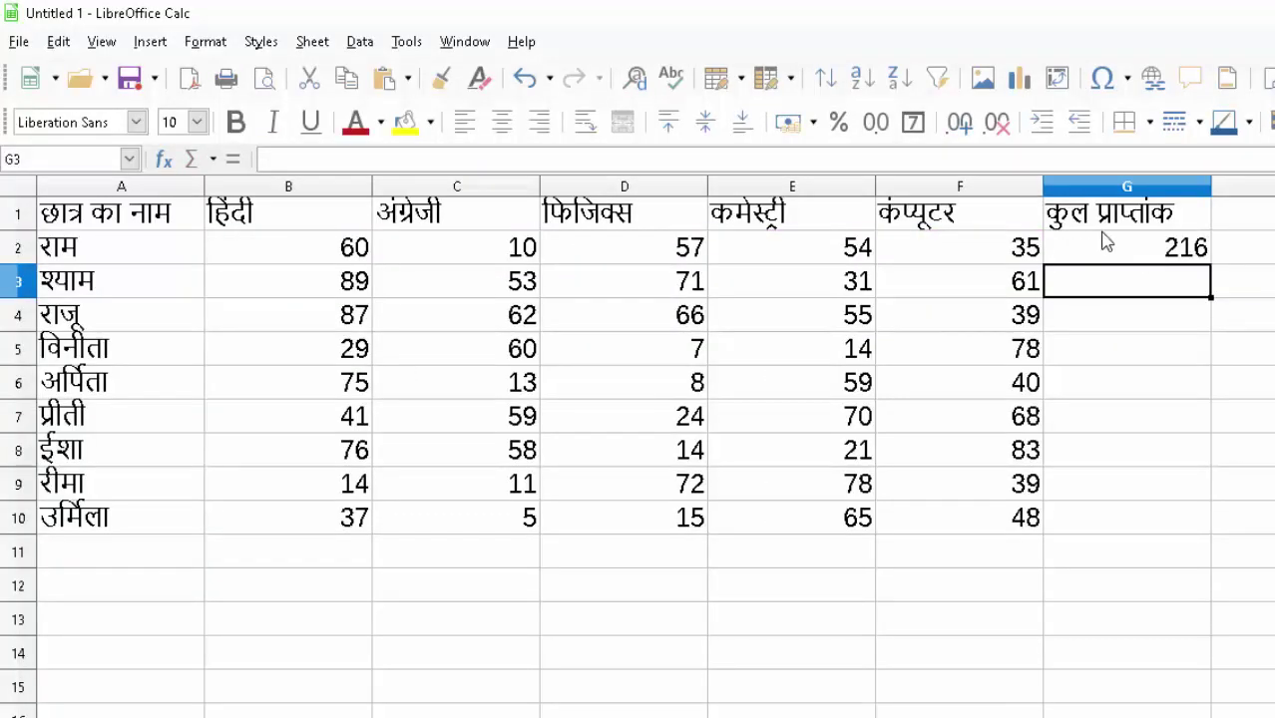
pyautogui.click(1121, 249)
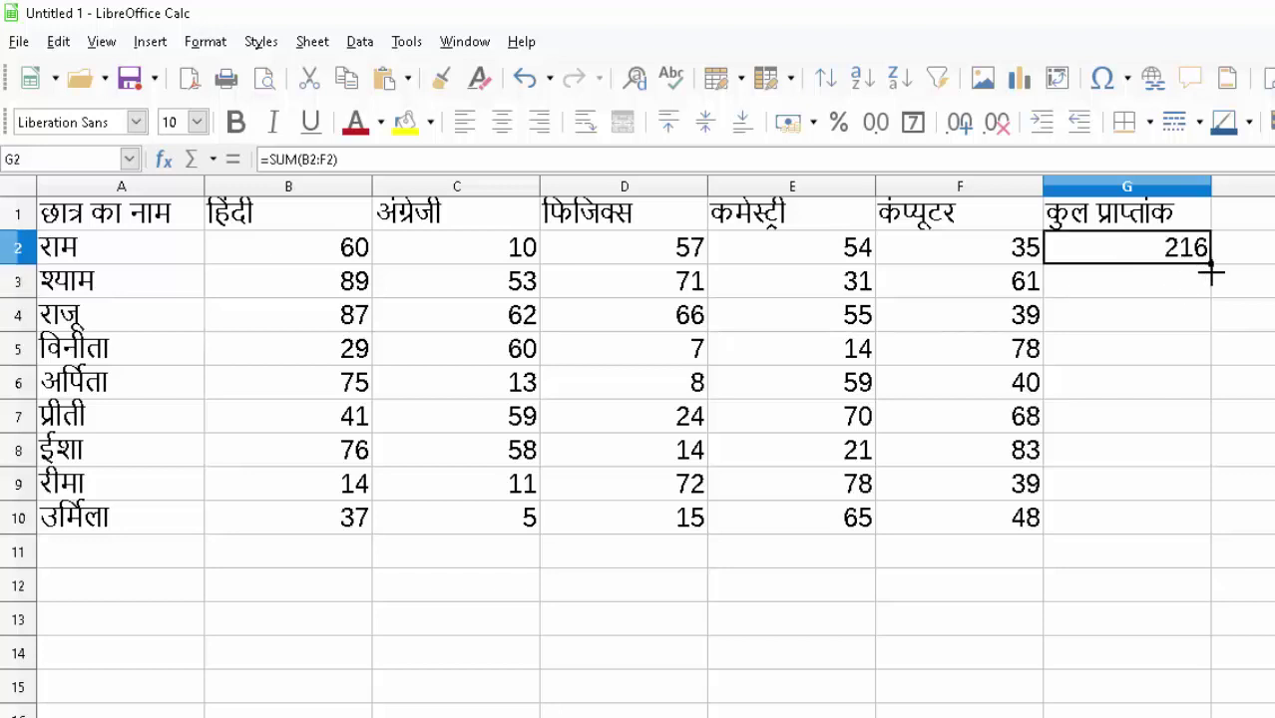
# - Fill G2's SUM formula down to G10 and make header row 1 taller
pyautogui.moveTo(1210, 266); pyautogui.dragTo(1229, 527)
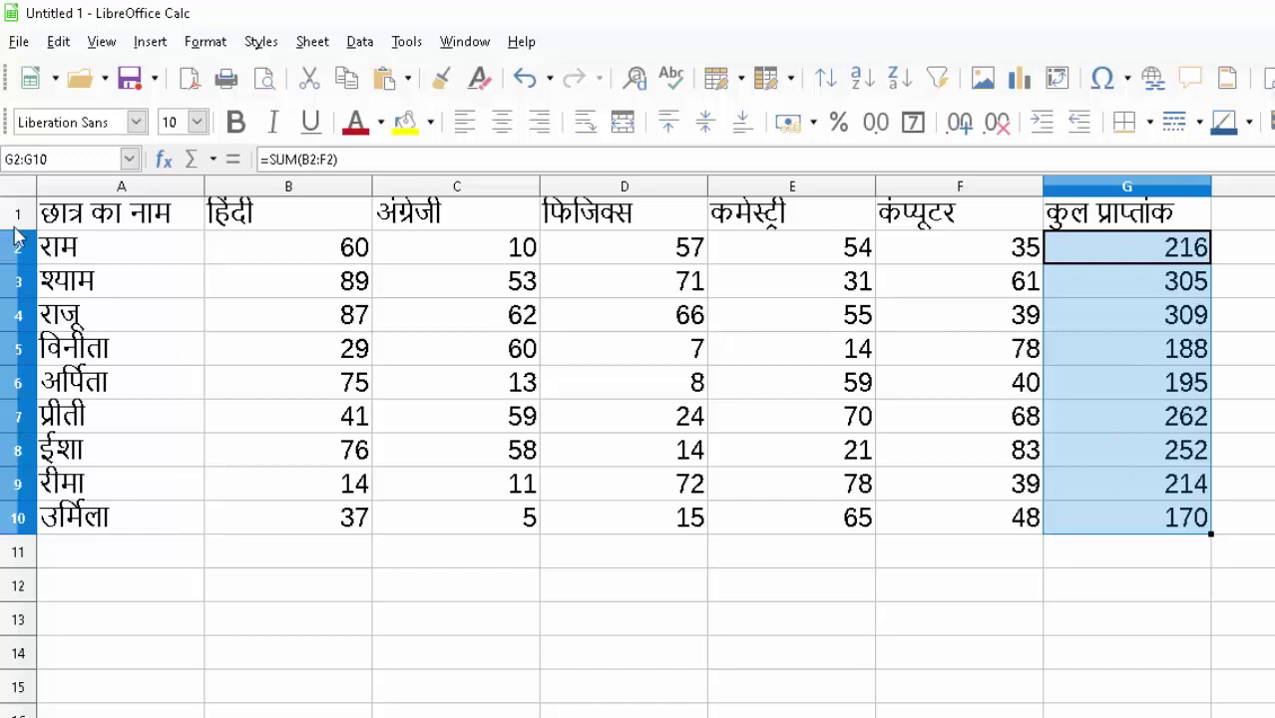
pyautogui.moveTo(14, 231); pyautogui.dragTo(14, 271)
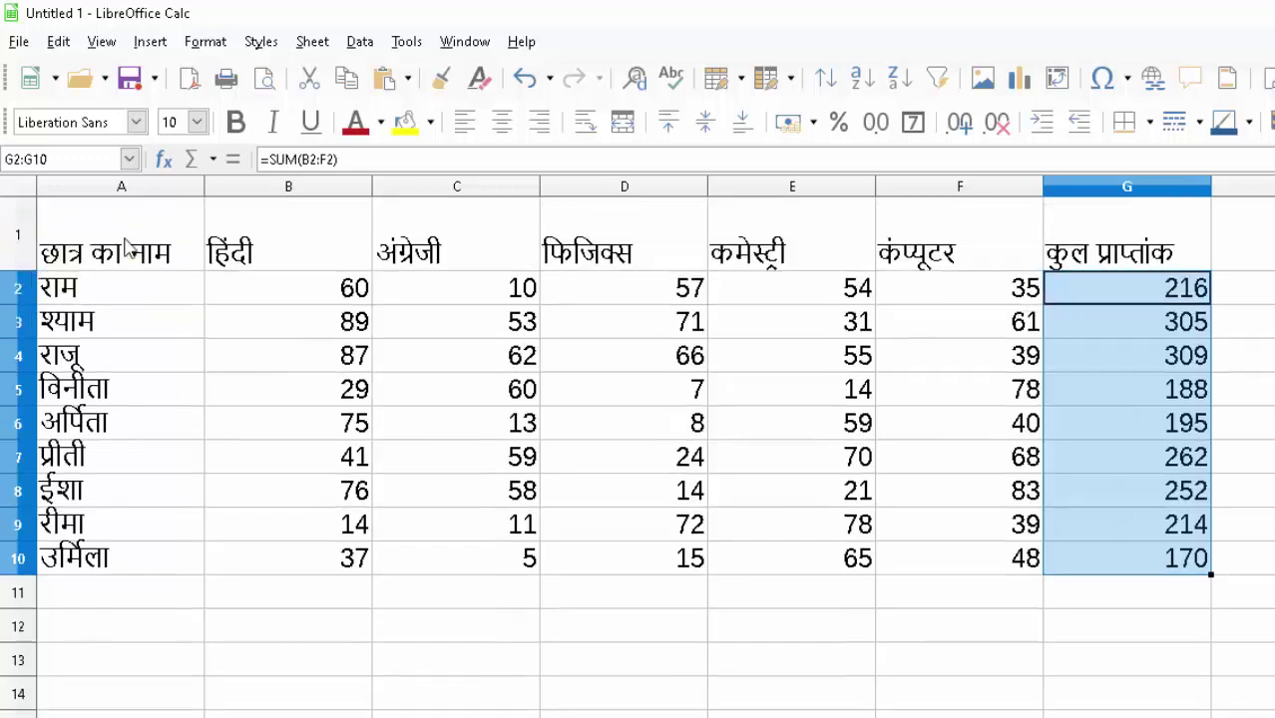
pyautogui.moveTo(104, 242); pyautogui.dragTo(1105, 270)
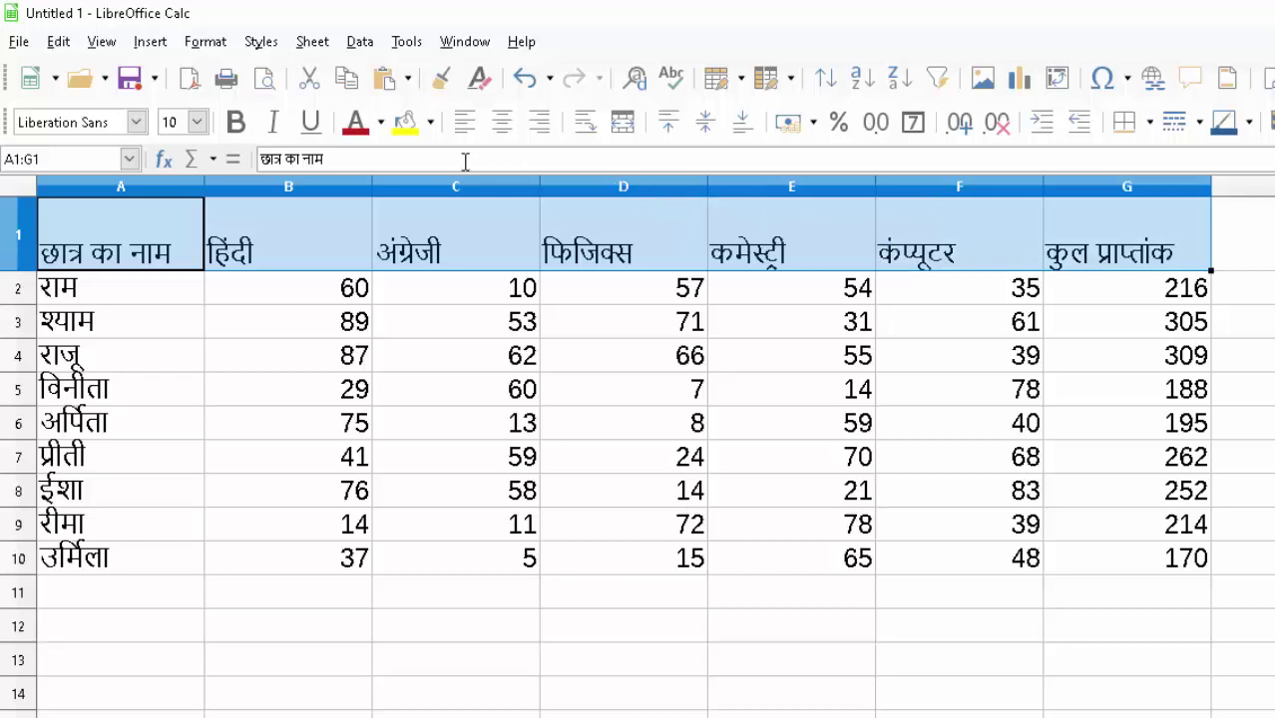
# - Centre the header cells A1:G1 vertically and give them a yellow background
pyautogui.click(495, 133)
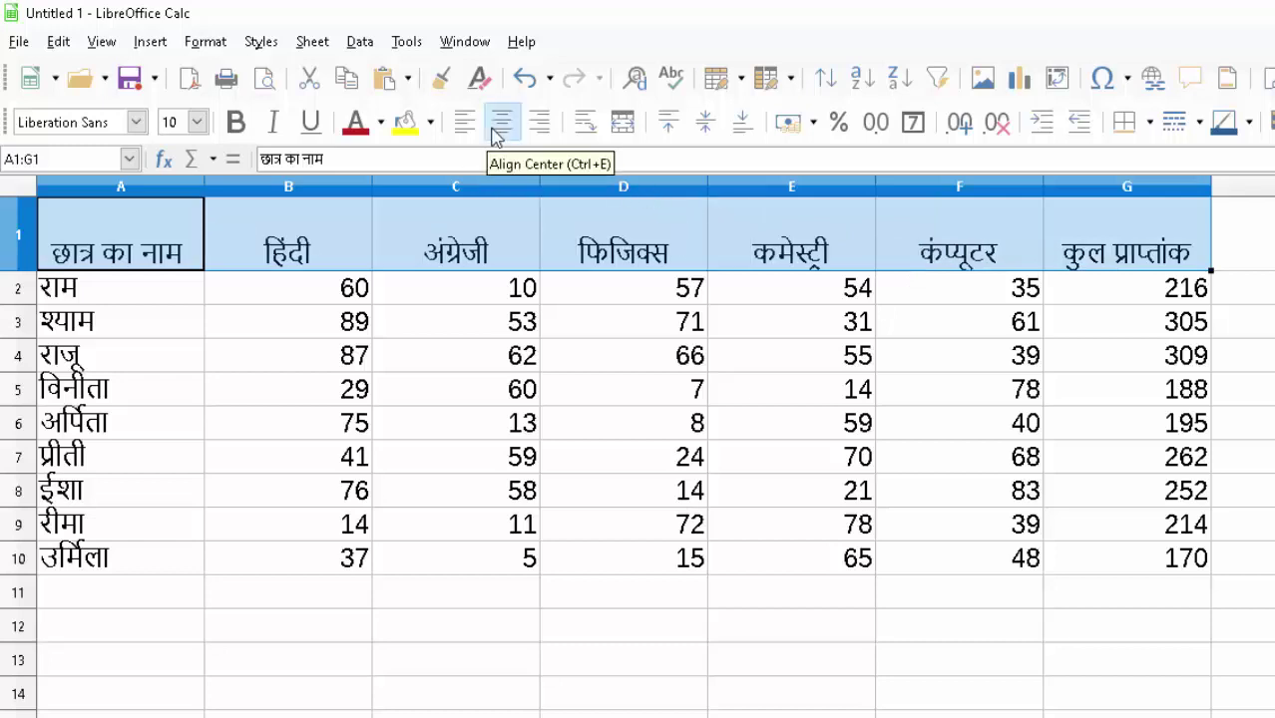
pyautogui.click(496, 132)
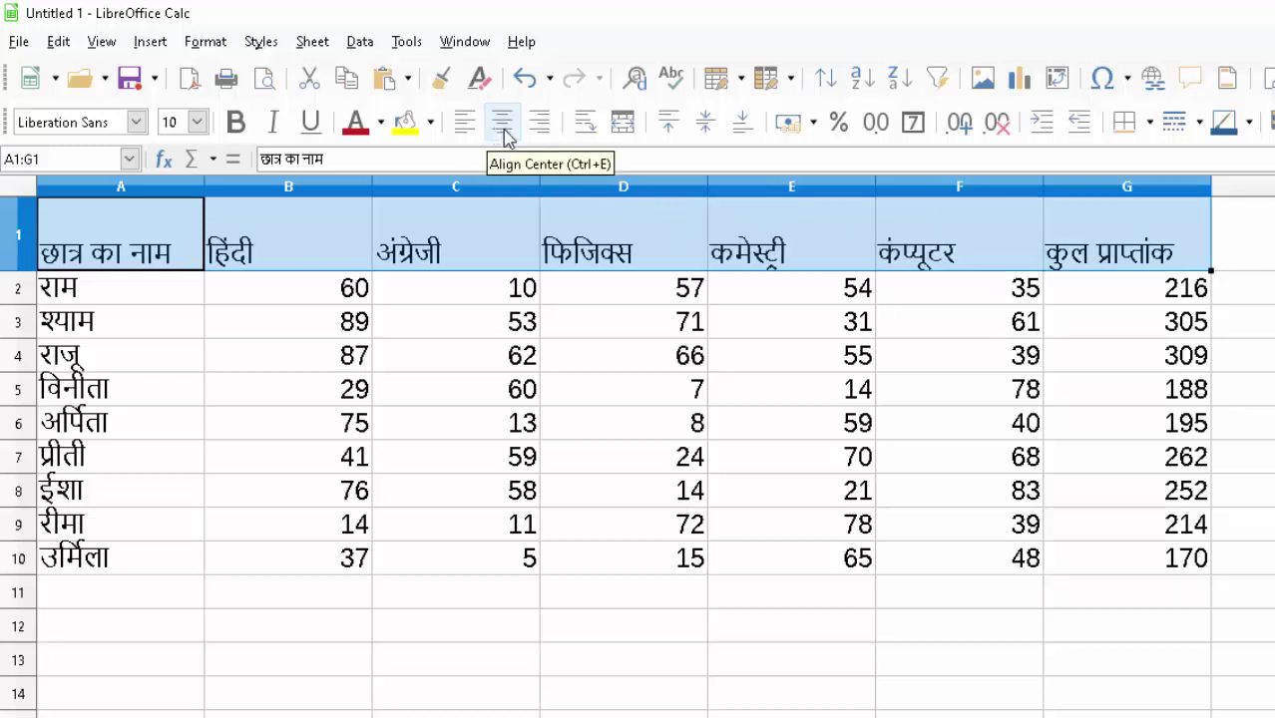
pyautogui.click(703, 119)
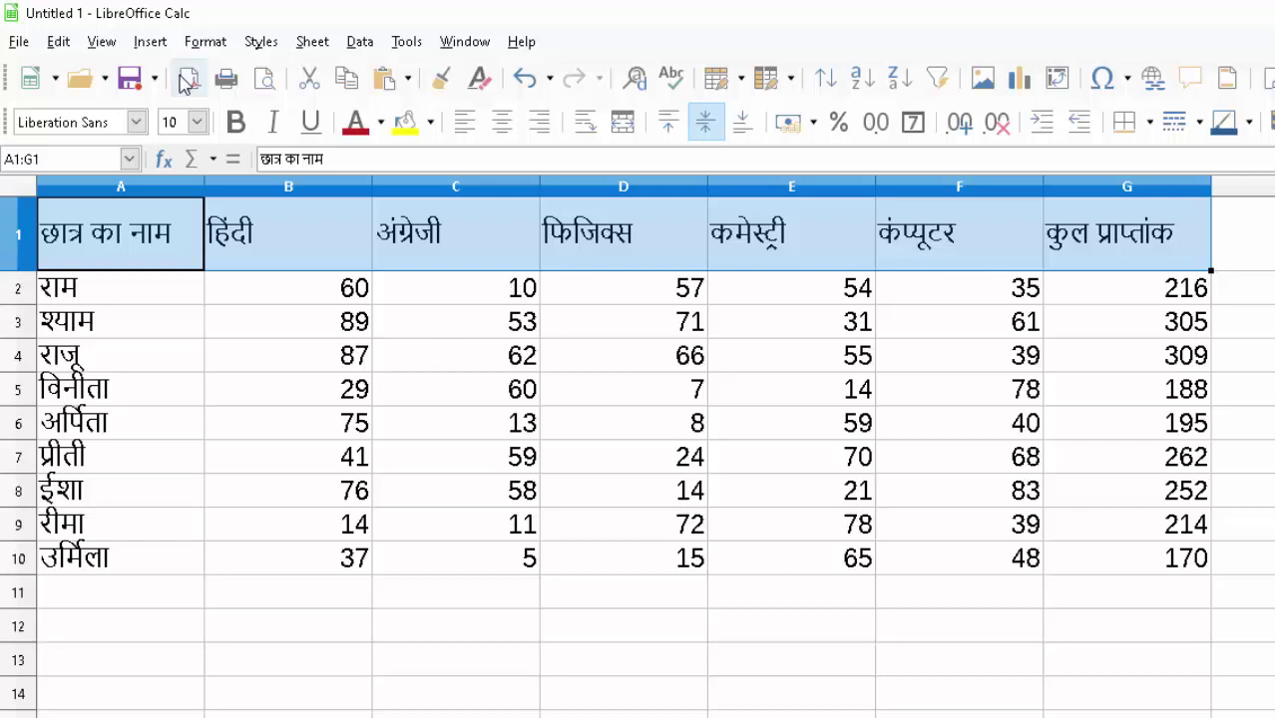
pyautogui.click(429, 123)
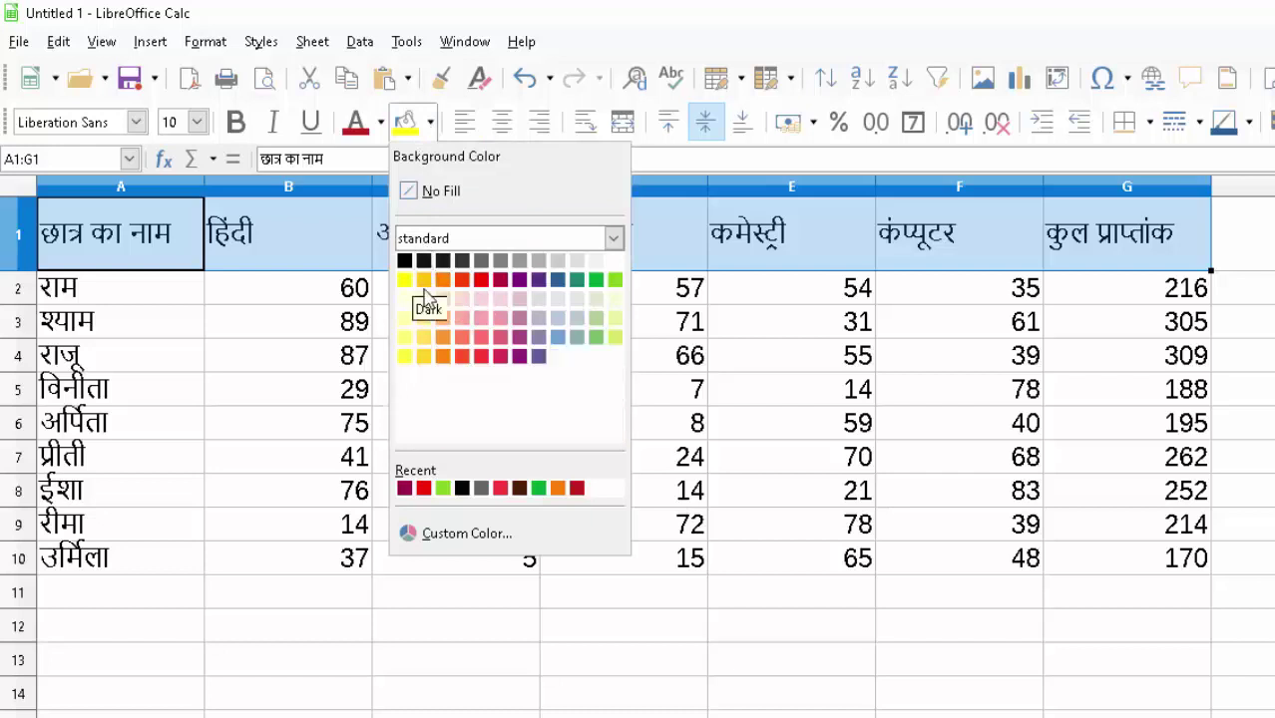
pyautogui.click(421, 342)
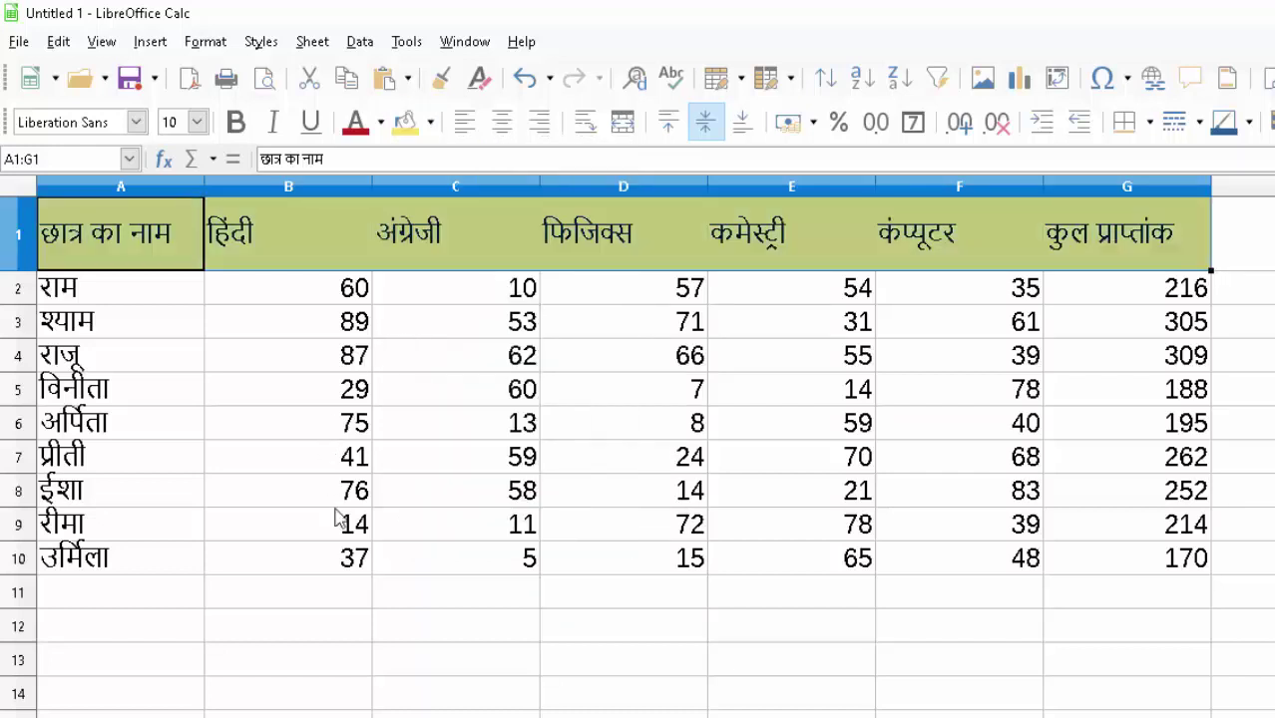
# - Apply All Borders to the whole marks table A1:G10
pyautogui.click(256, 335)
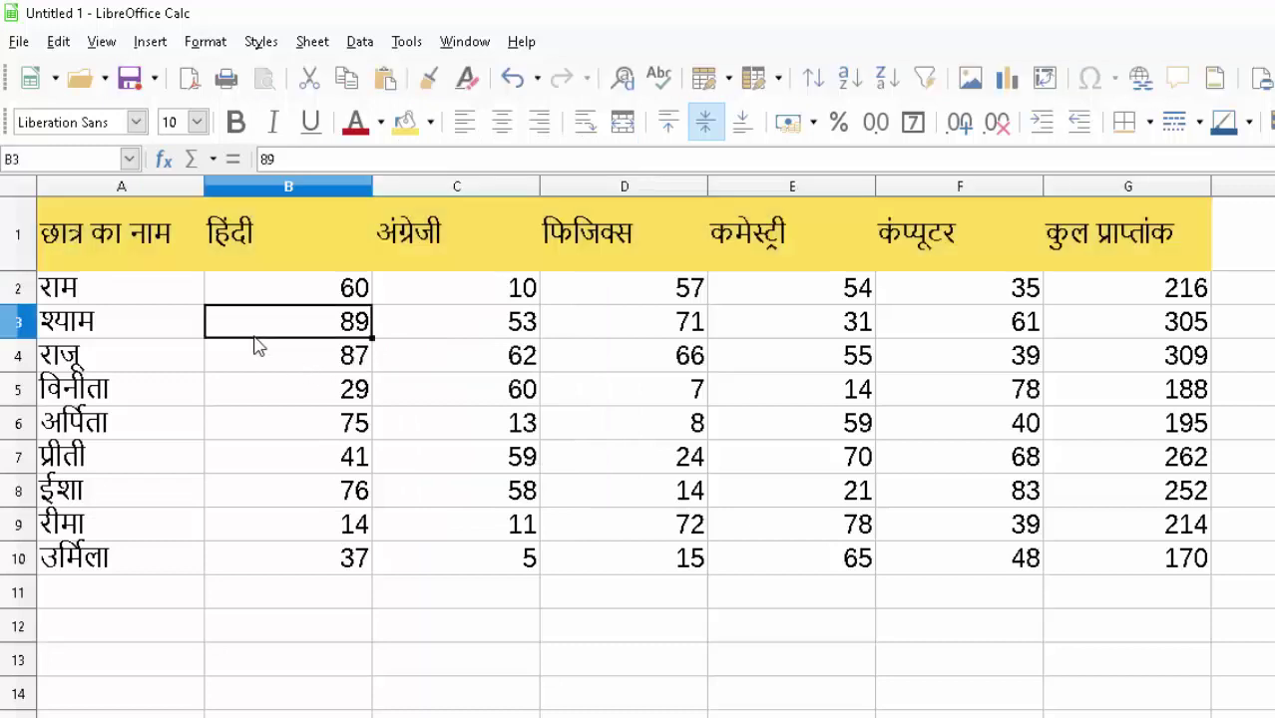
pyautogui.moveTo(118, 232)
pyautogui.mouseDown()
pyautogui.moveTo(1032, 573)
pyautogui.moveTo(1135, 564)
pyautogui.mouseUp()
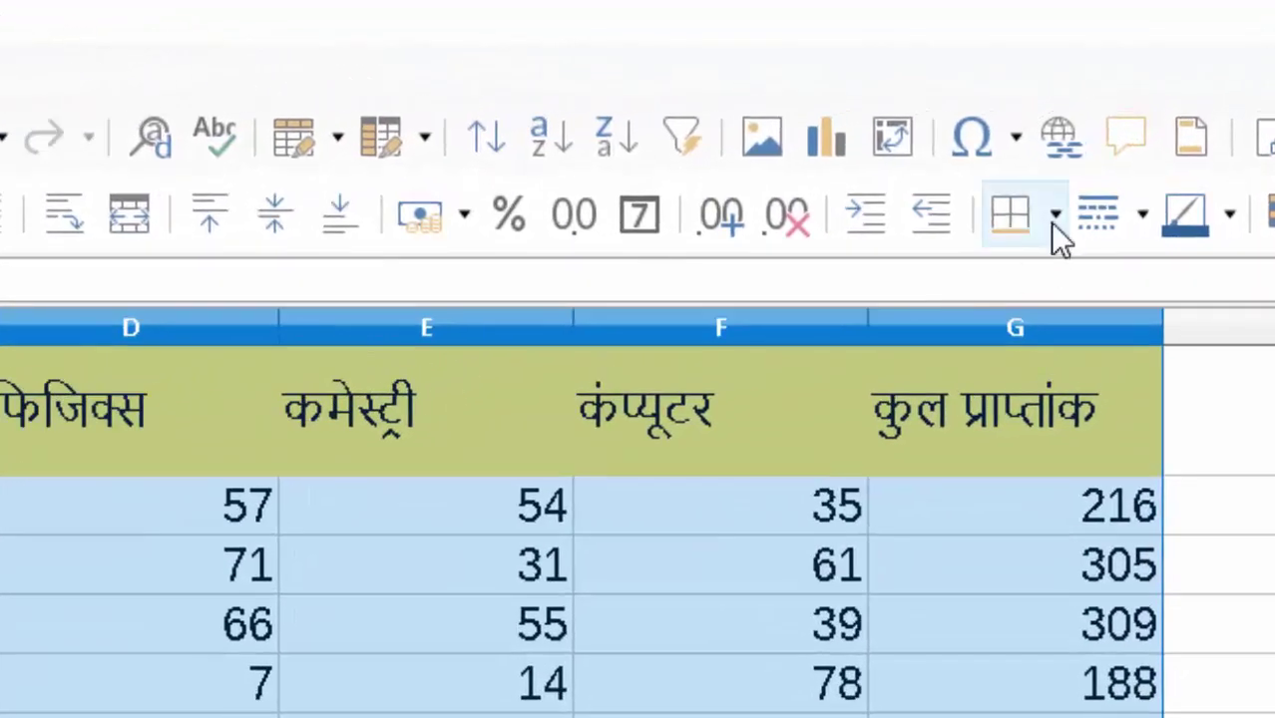
pyautogui.click(1054, 217)
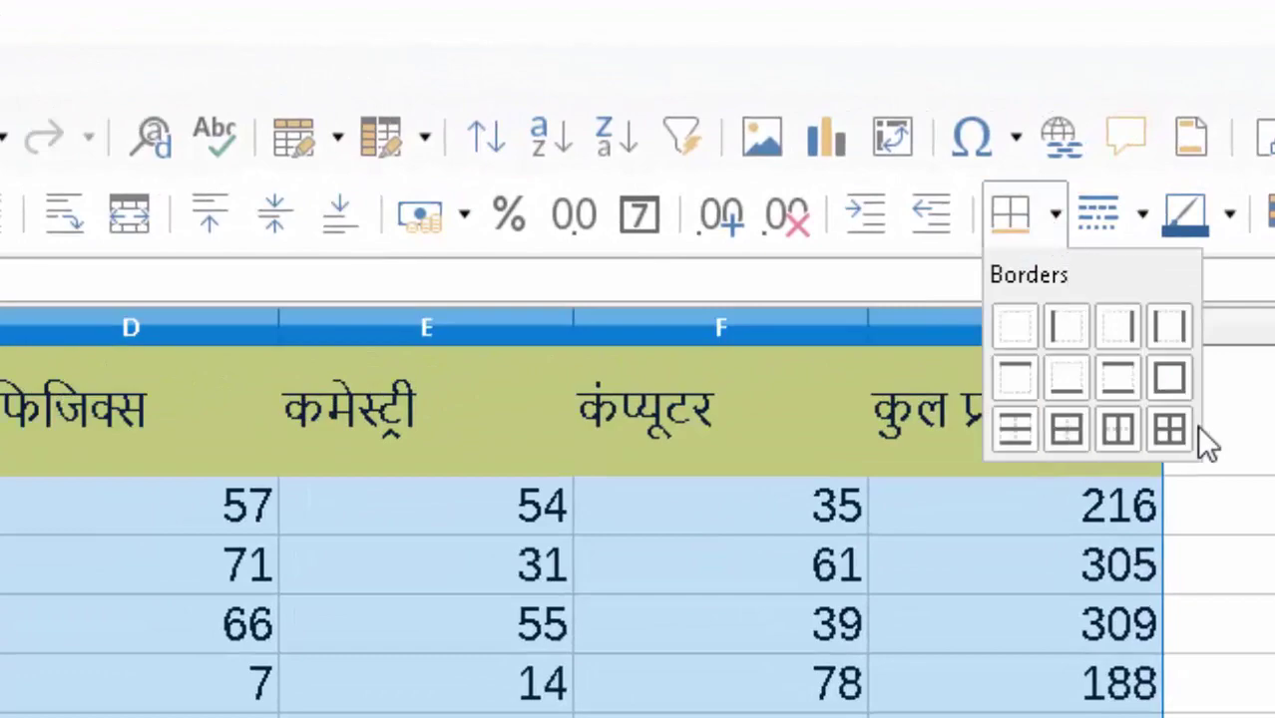
pyautogui.click(1169, 429)
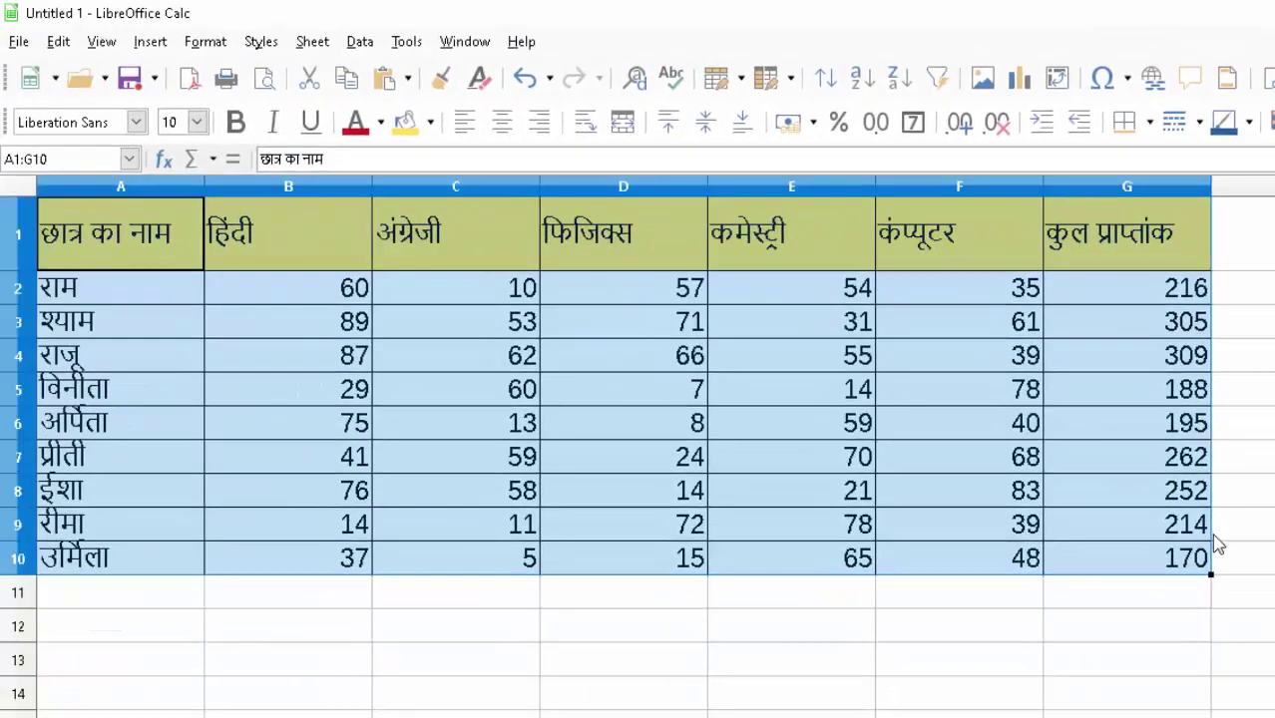
pyautogui.click(1225, 533)
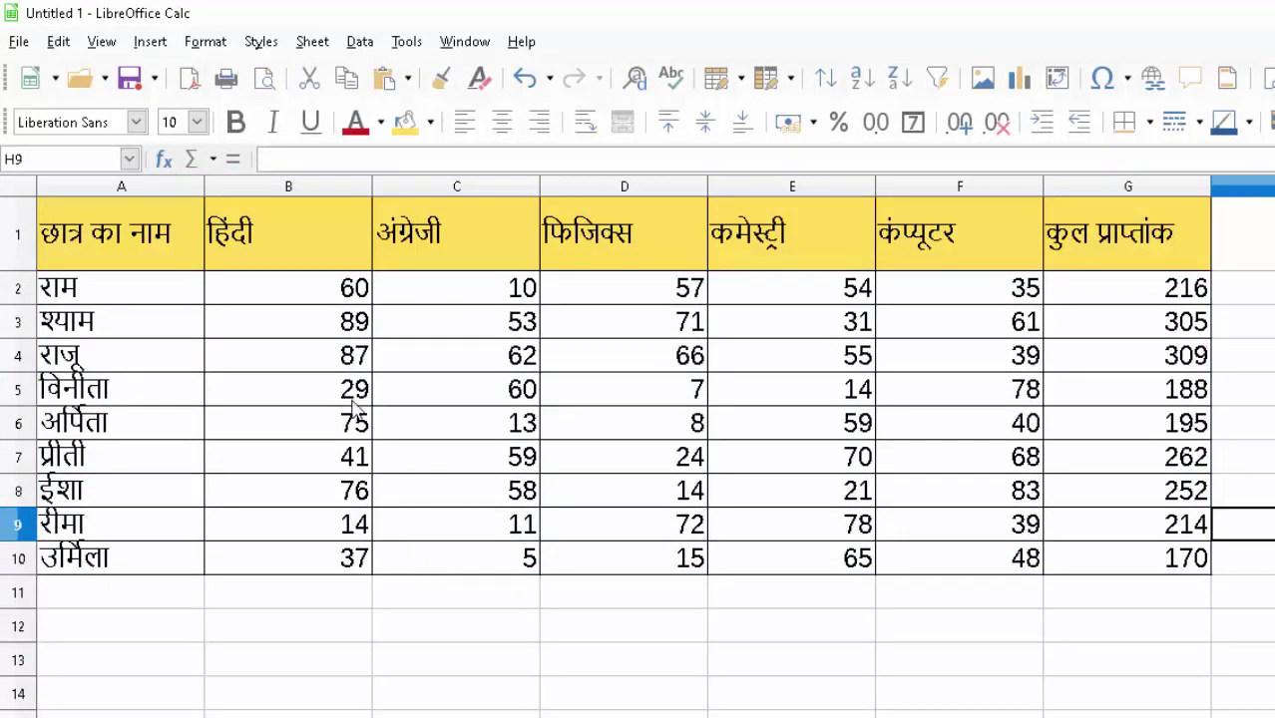
# - Copy the yellow header row A1:G1 and paste it at A12
pyautogui.moveTo(111, 244); pyautogui.dragTo(1094, 231)
pyautogui.rightClick(496, 224)
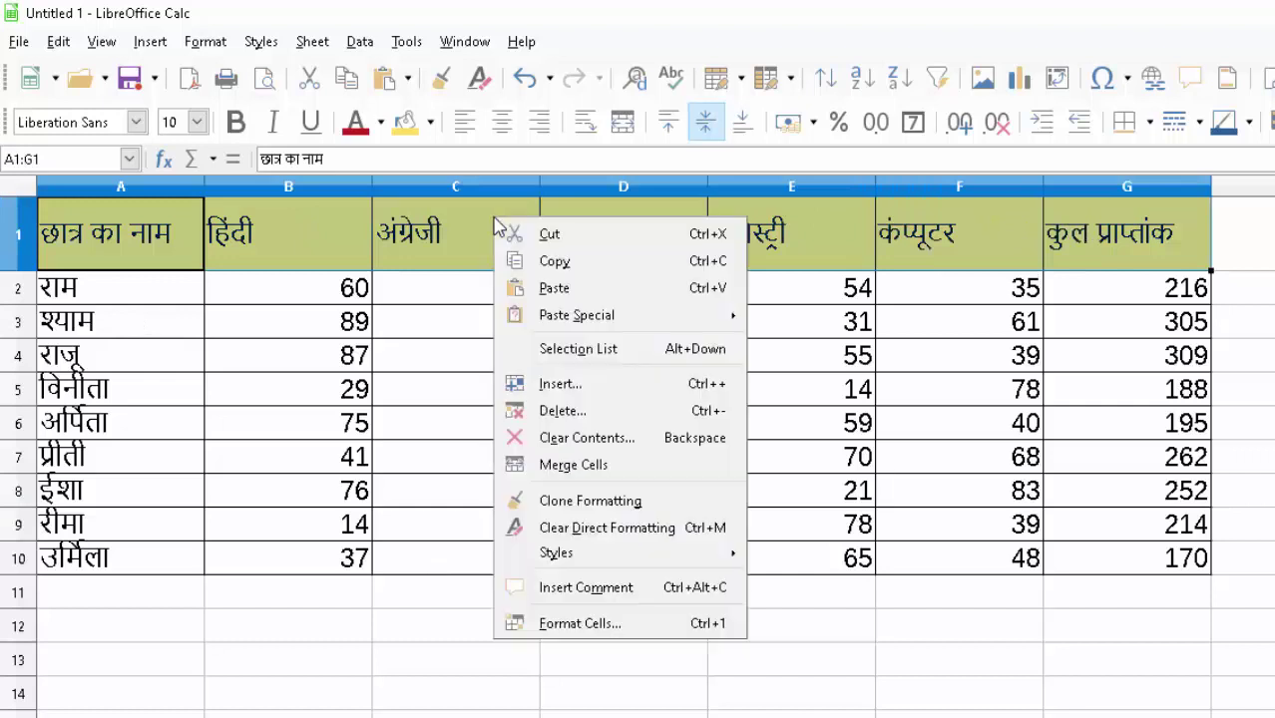
pyautogui.click(521, 262)
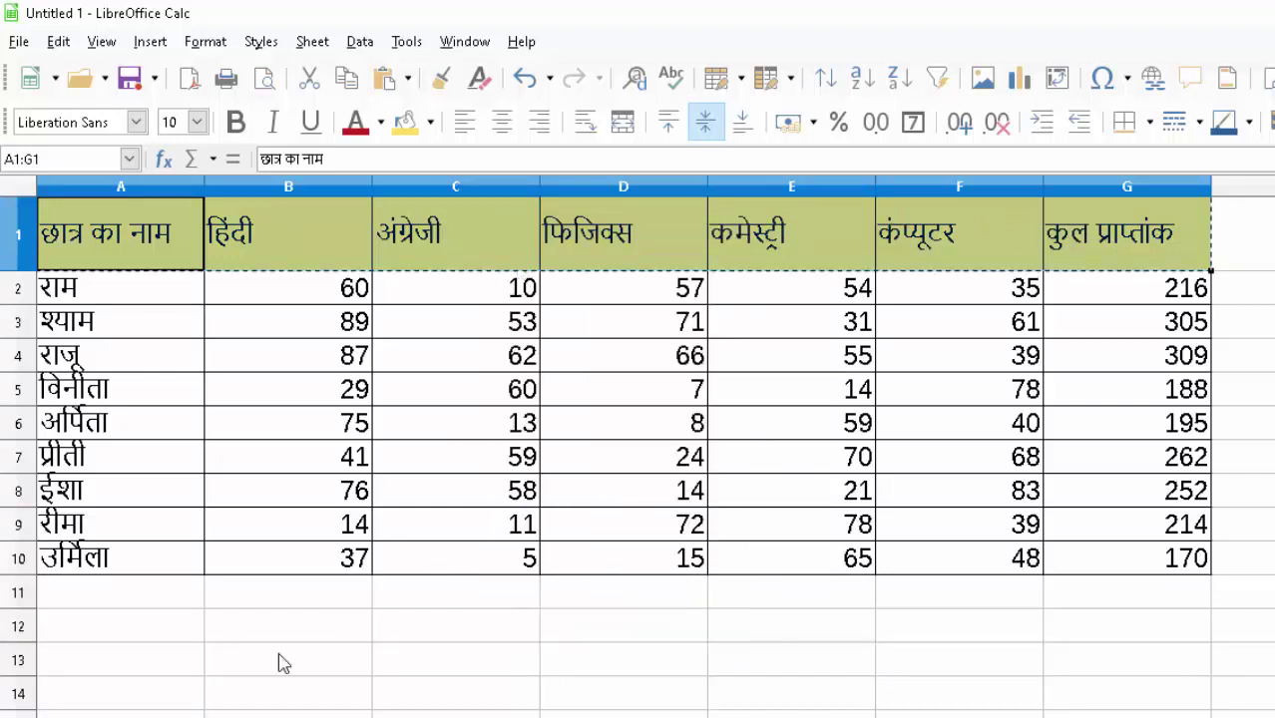
pyautogui.rightClick(164, 633)
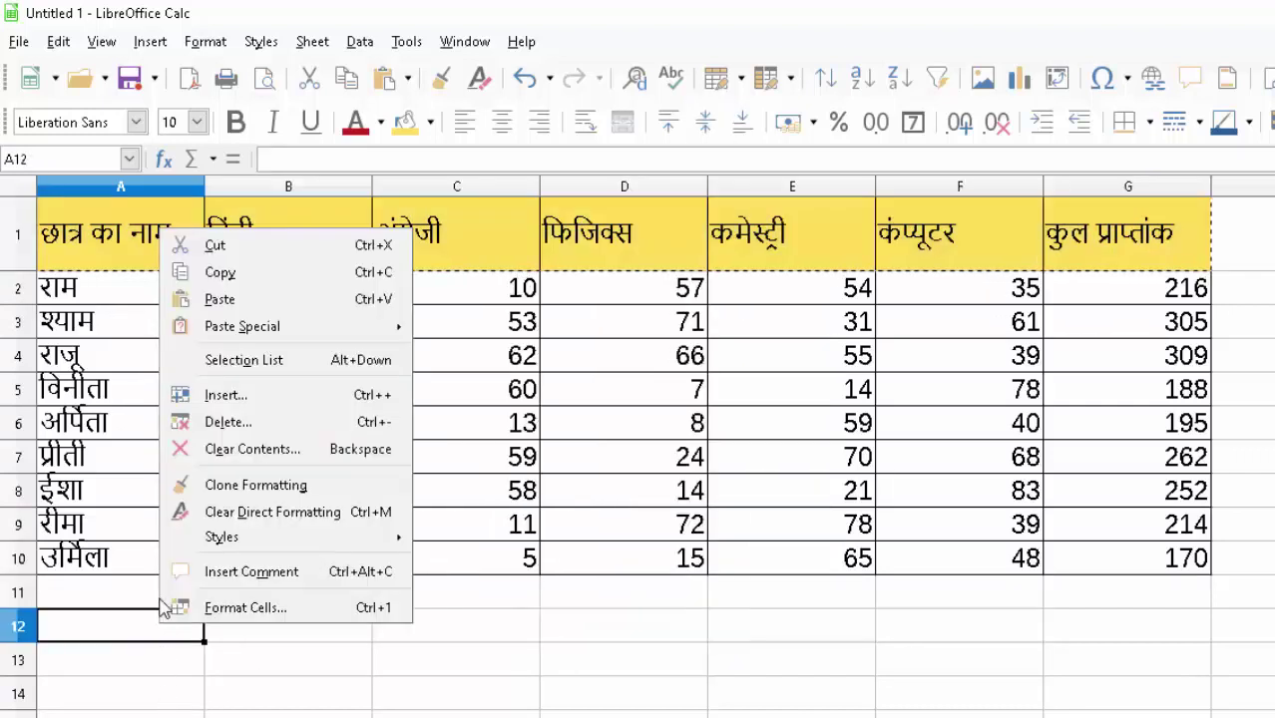
pyautogui.click(242, 299)
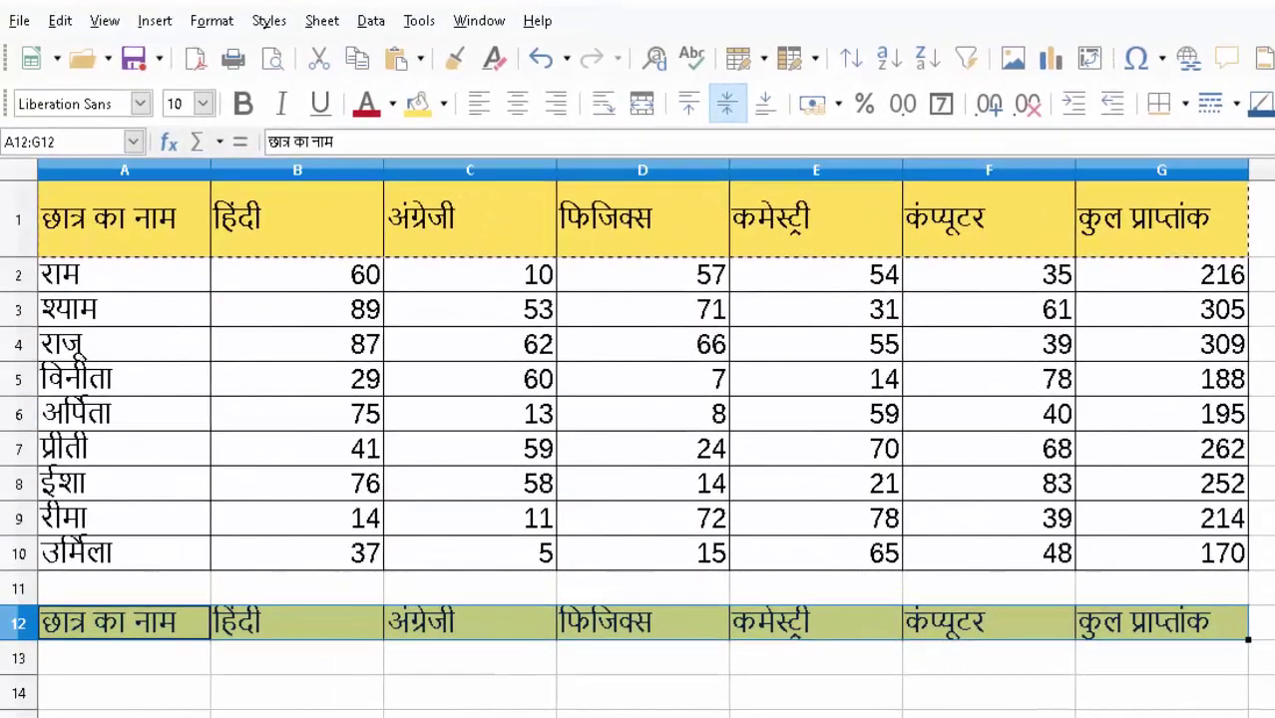
pyautogui.click(279, 667)
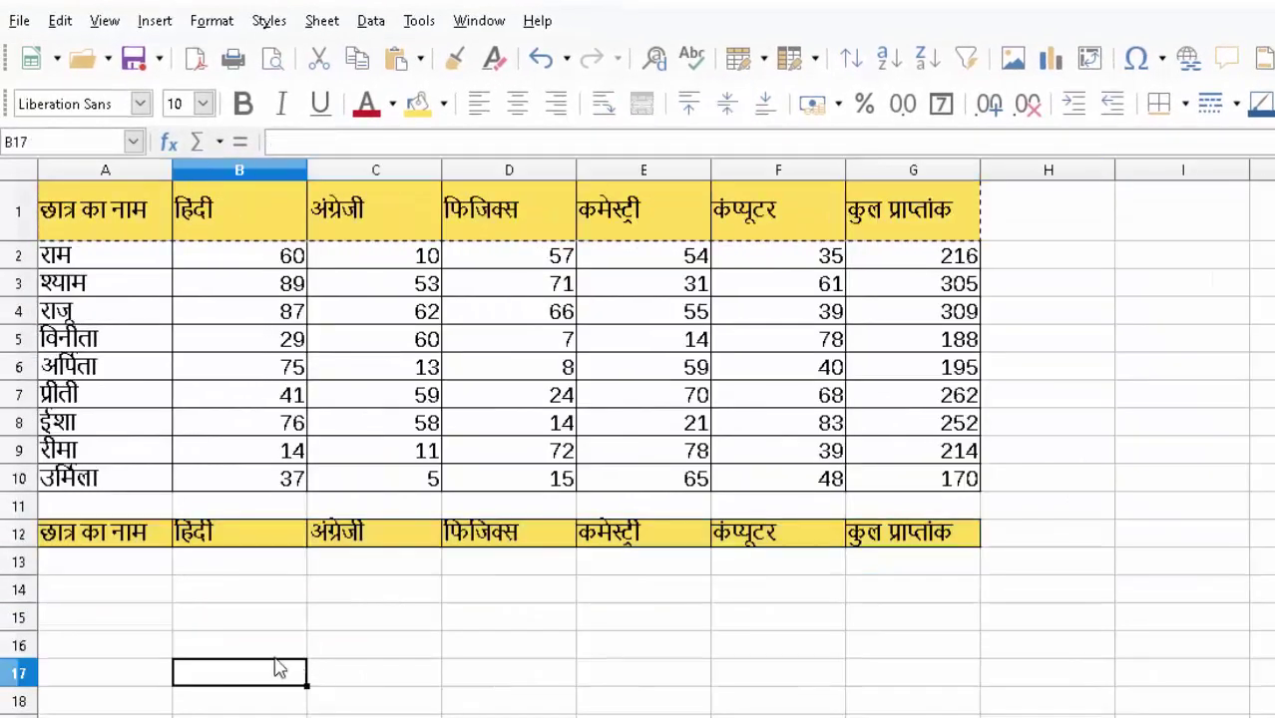
pyautogui.click(145, 592)
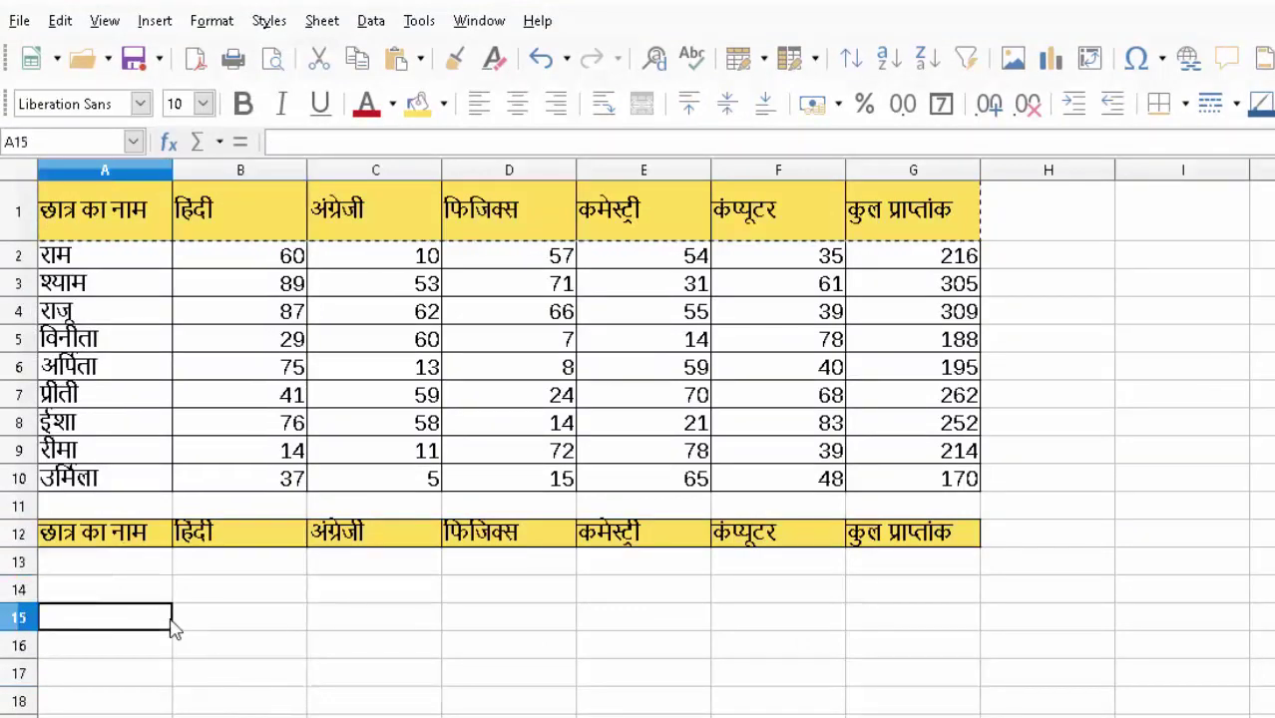
pyautogui.click(349, 617)
pyautogui.doubleClick(409, 598)
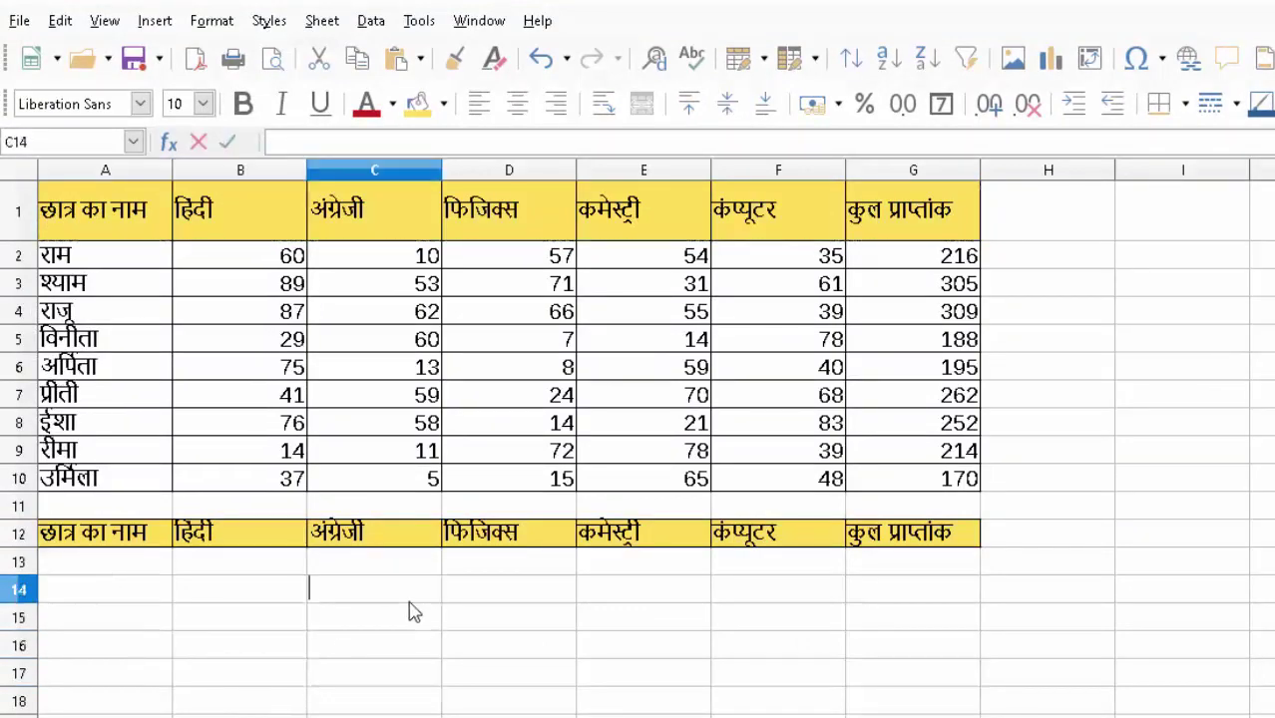
# - Enter =vlookup(A2,A1:G10,2,0) in A13, returning the हिंदी mark 60
pyautogui.click(86, 564)
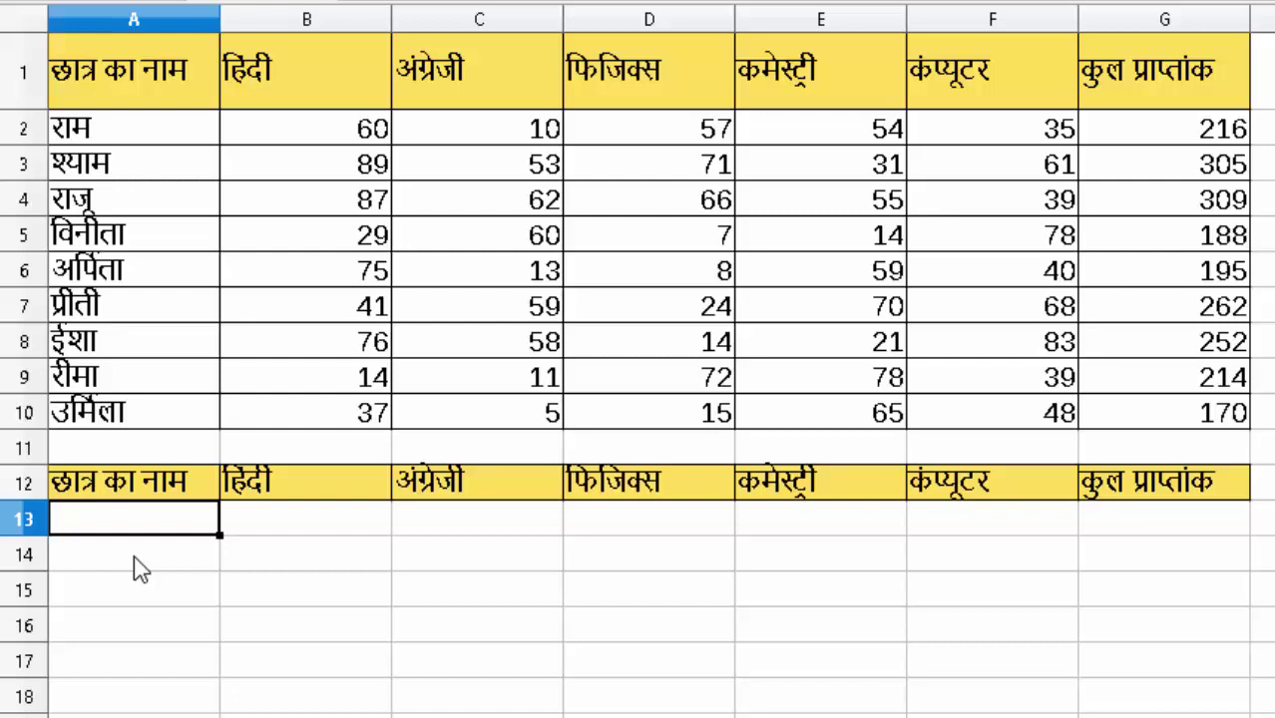
pyautogui.press('F2')
pyautogui.write('=v')
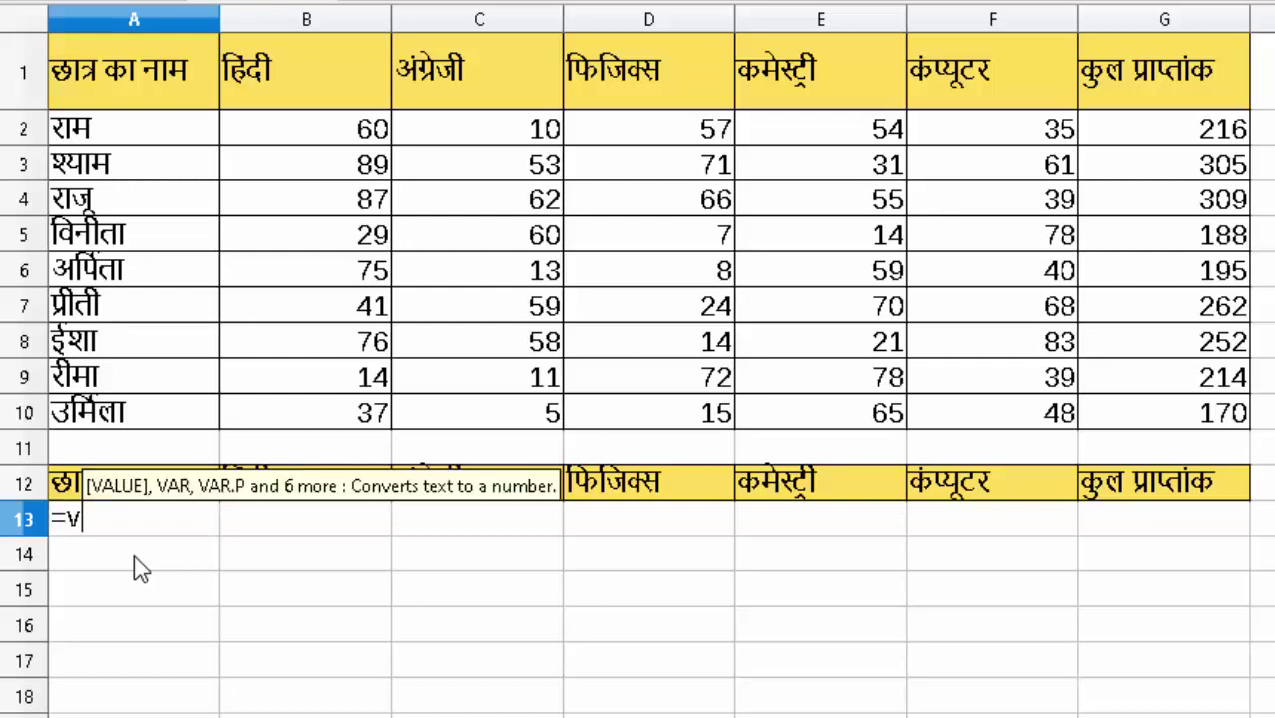
pyautogui.write('lookup(')
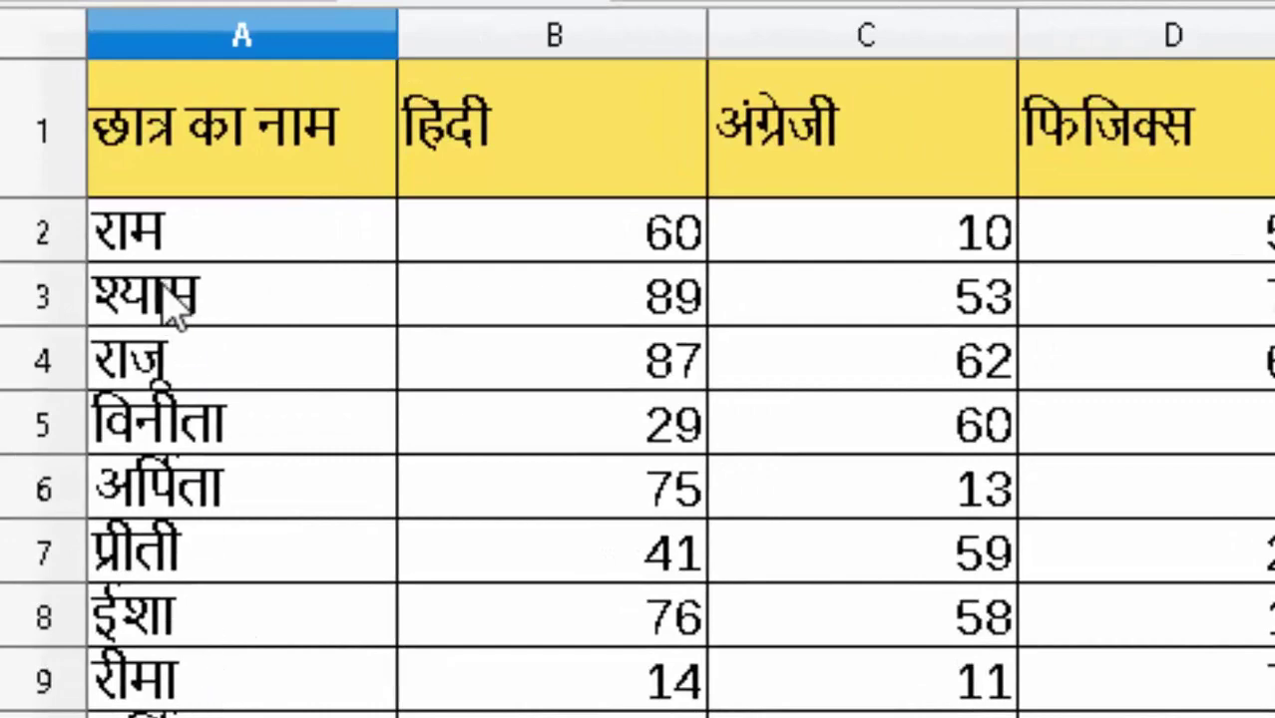
pyautogui.click(144, 243)
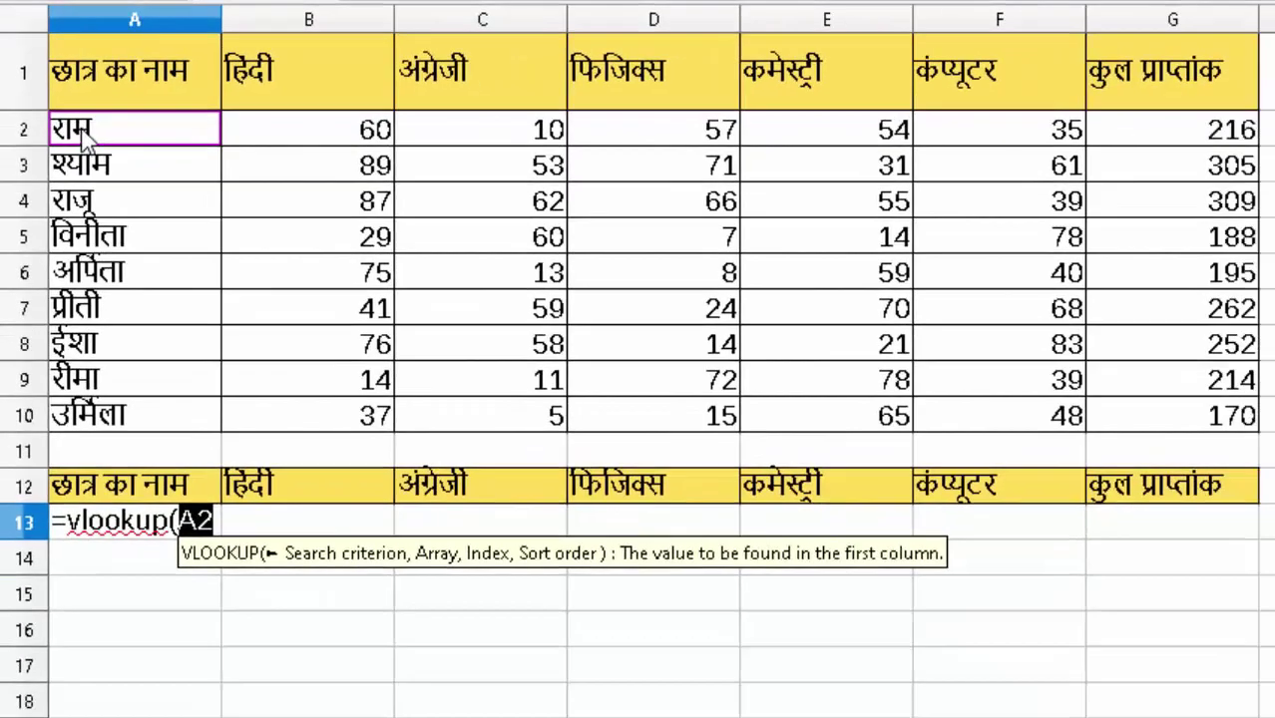
pyautogui.click(217, 523)
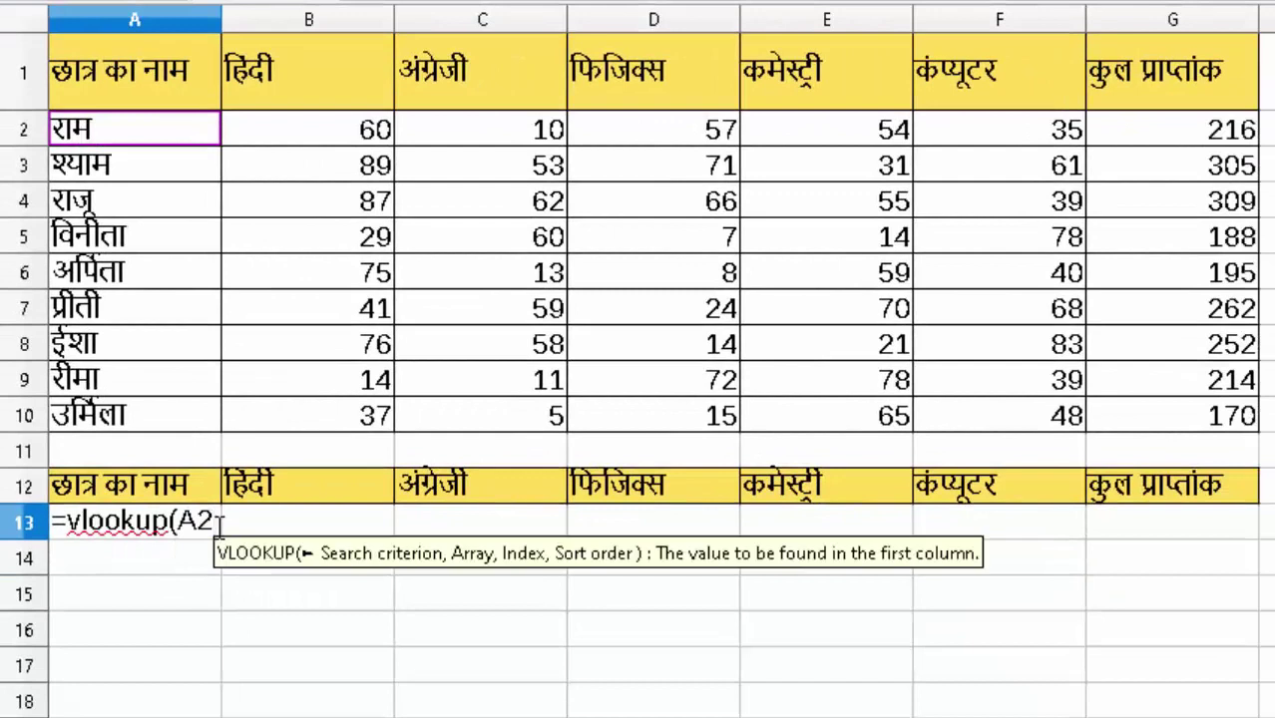
pyautogui.write(',')
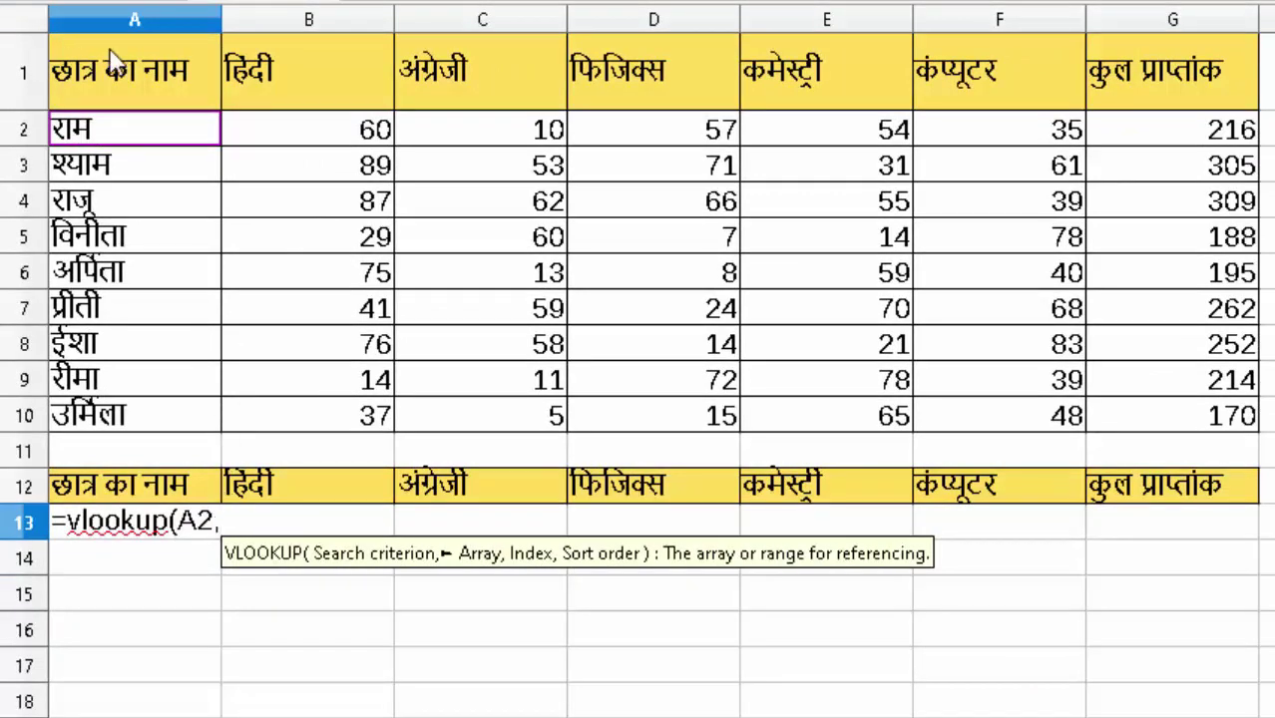
pyautogui.moveTo(112, 56)
pyautogui.mouseDown()
pyautogui.moveTo(899, 413)
pyautogui.moveTo(1117, 427)
pyautogui.mouseUp()
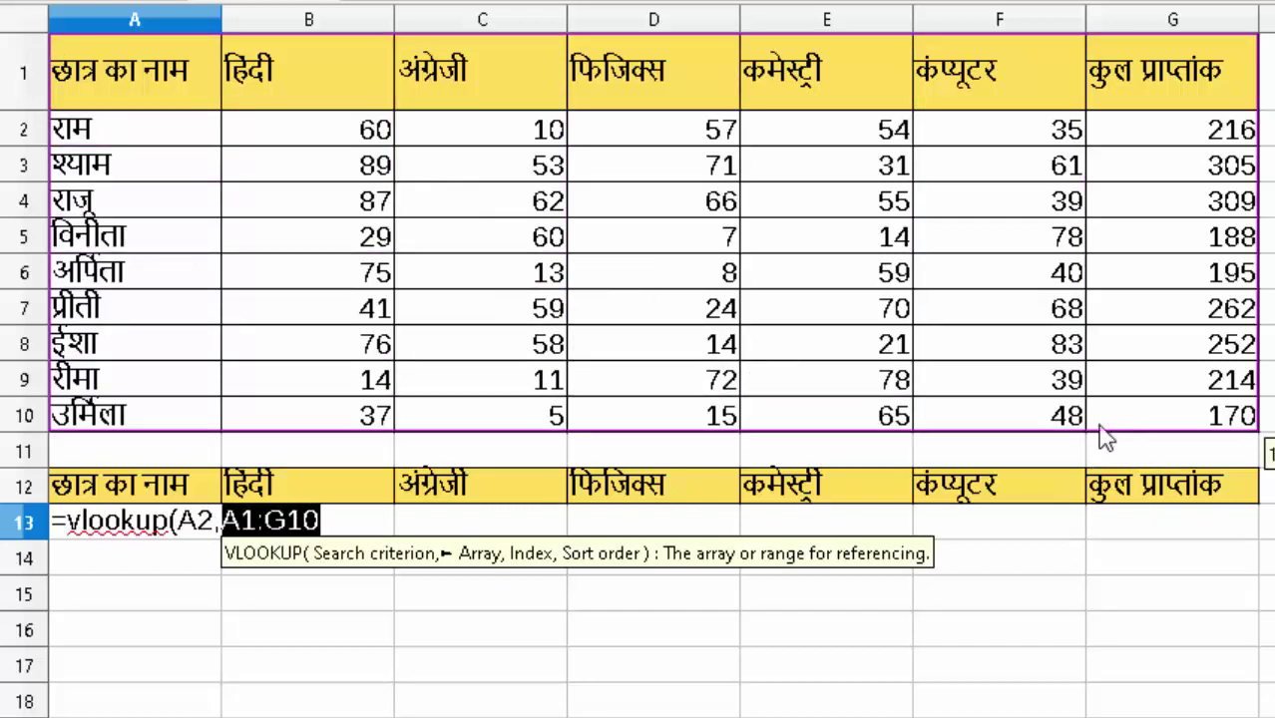
pyautogui.write(',')
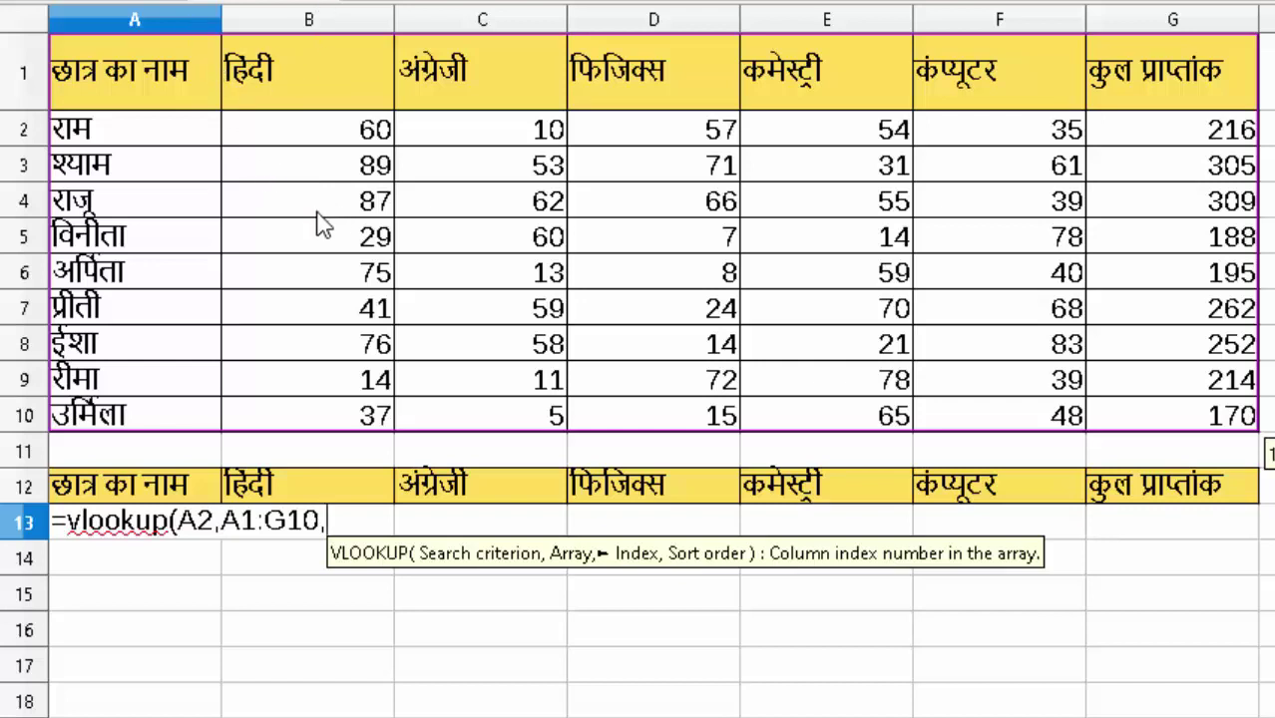
pyautogui.write('2,')
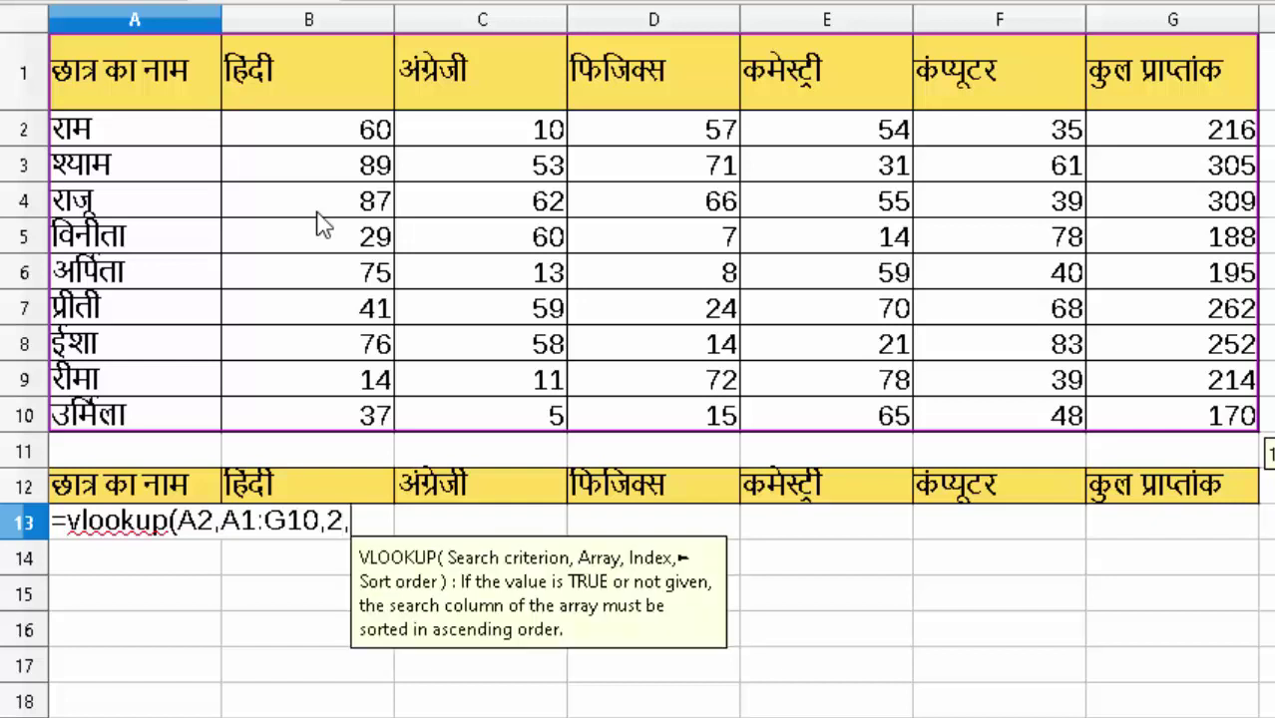
pyautogui.write('0')
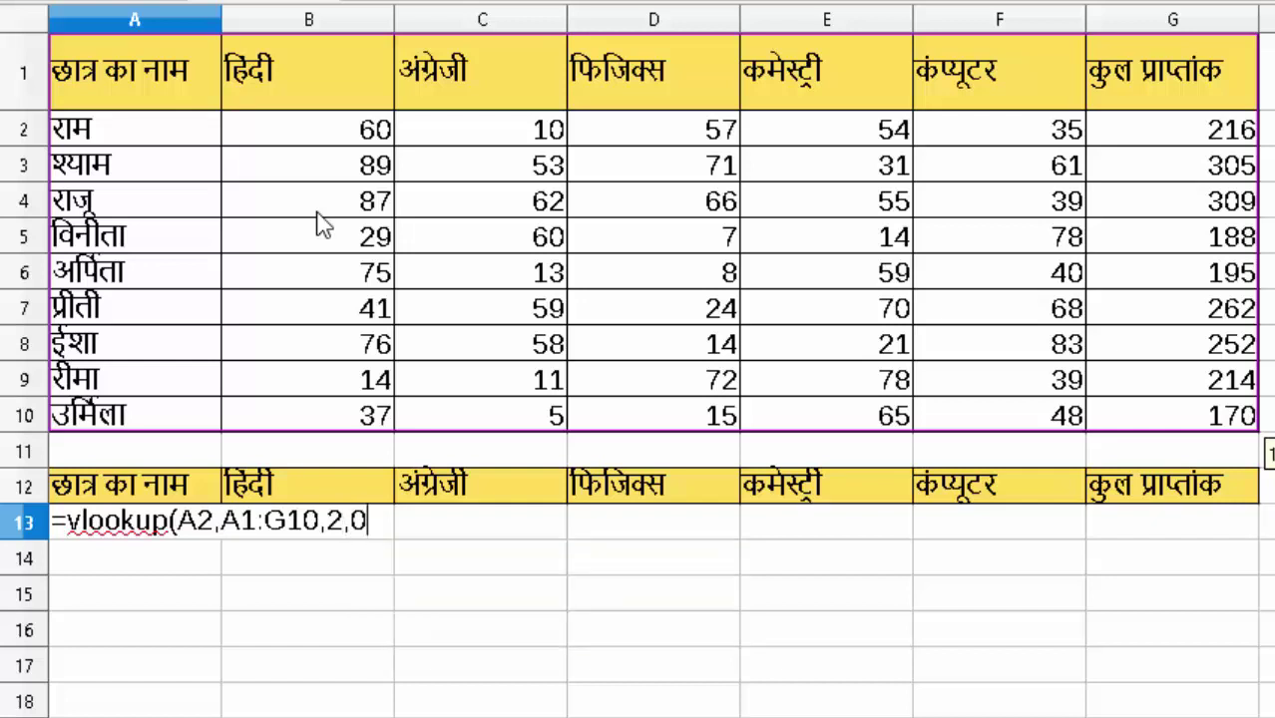
pyautogui.write(')')
pyautogui.press('Return')
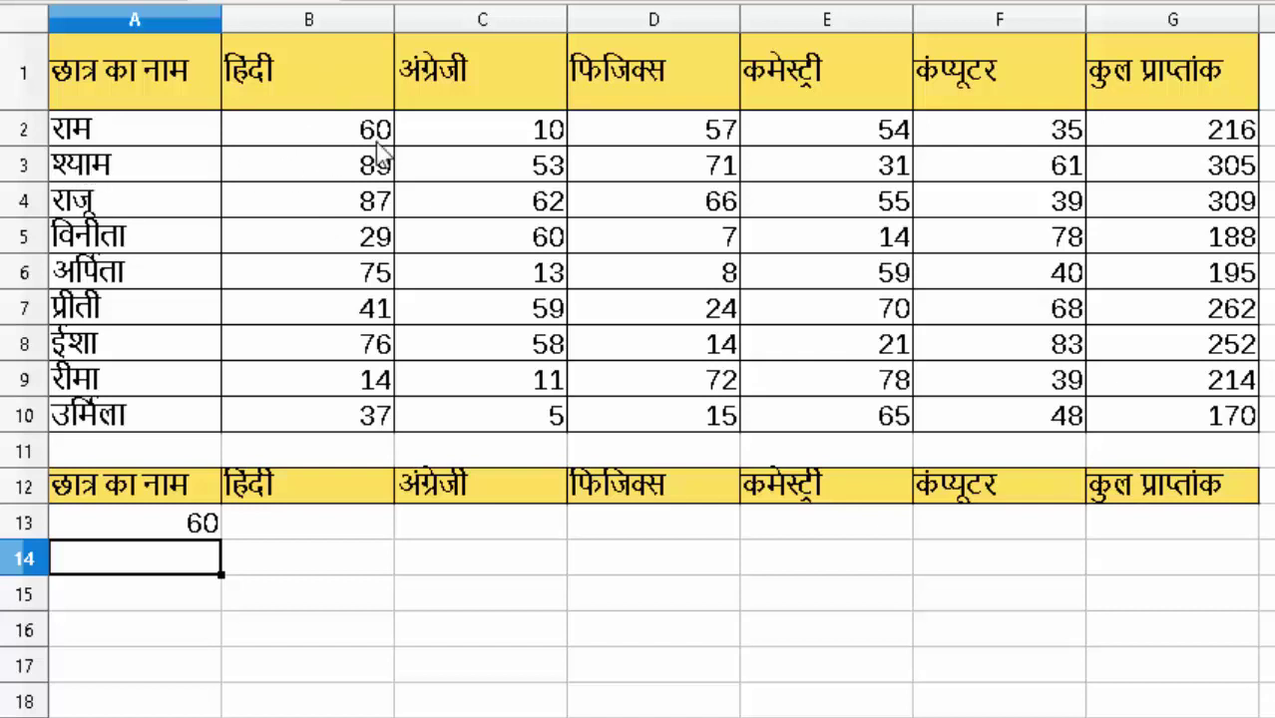
# - Fill B13's lookup formula right to G13 and down through the student rows
pyautogui.click(341, 559)
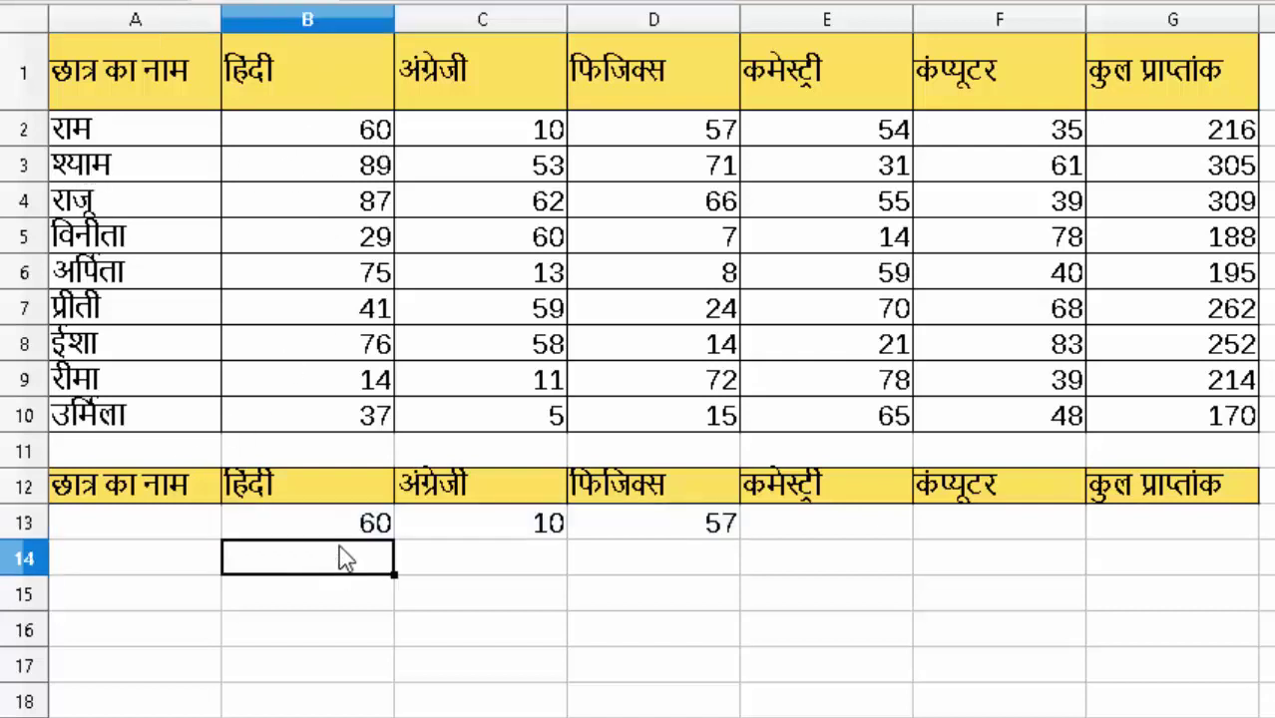
pyautogui.click(387, 535)
pyautogui.moveTo(394, 537); pyautogui.dragTo(1215, 579)
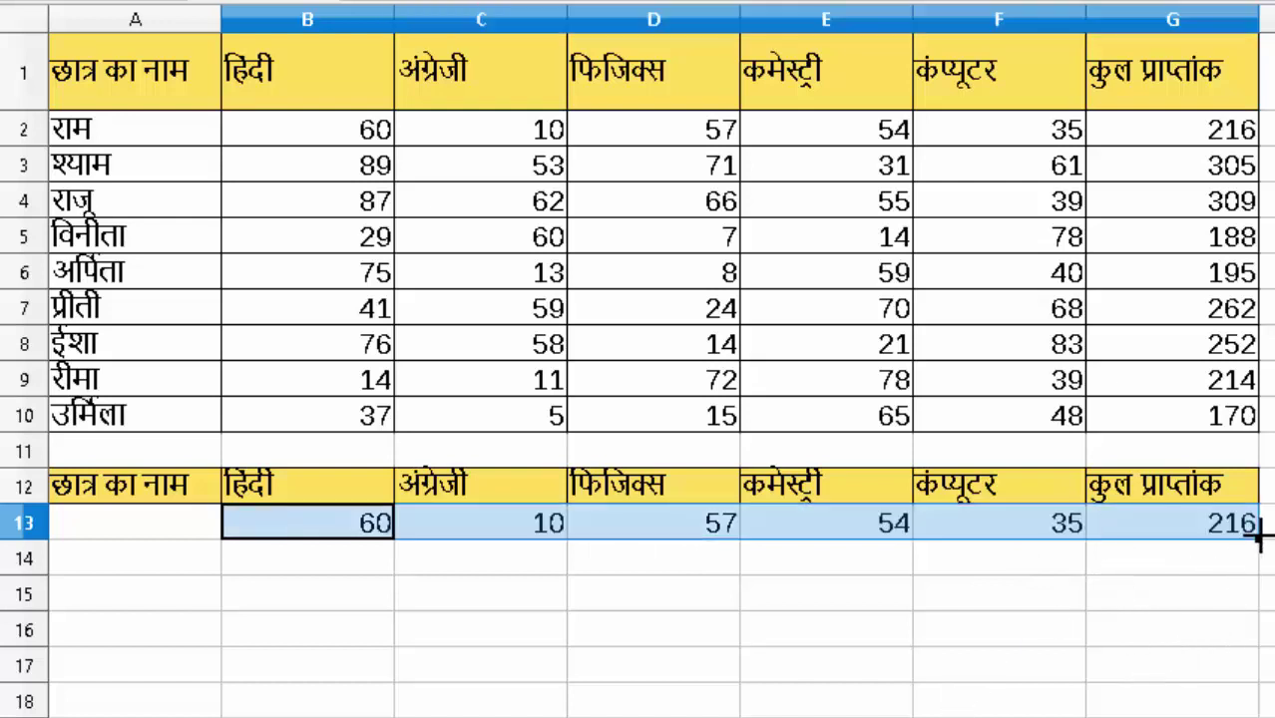
pyautogui.moveTo(1258, 539); pyautogui.dragTo(1259, 705)
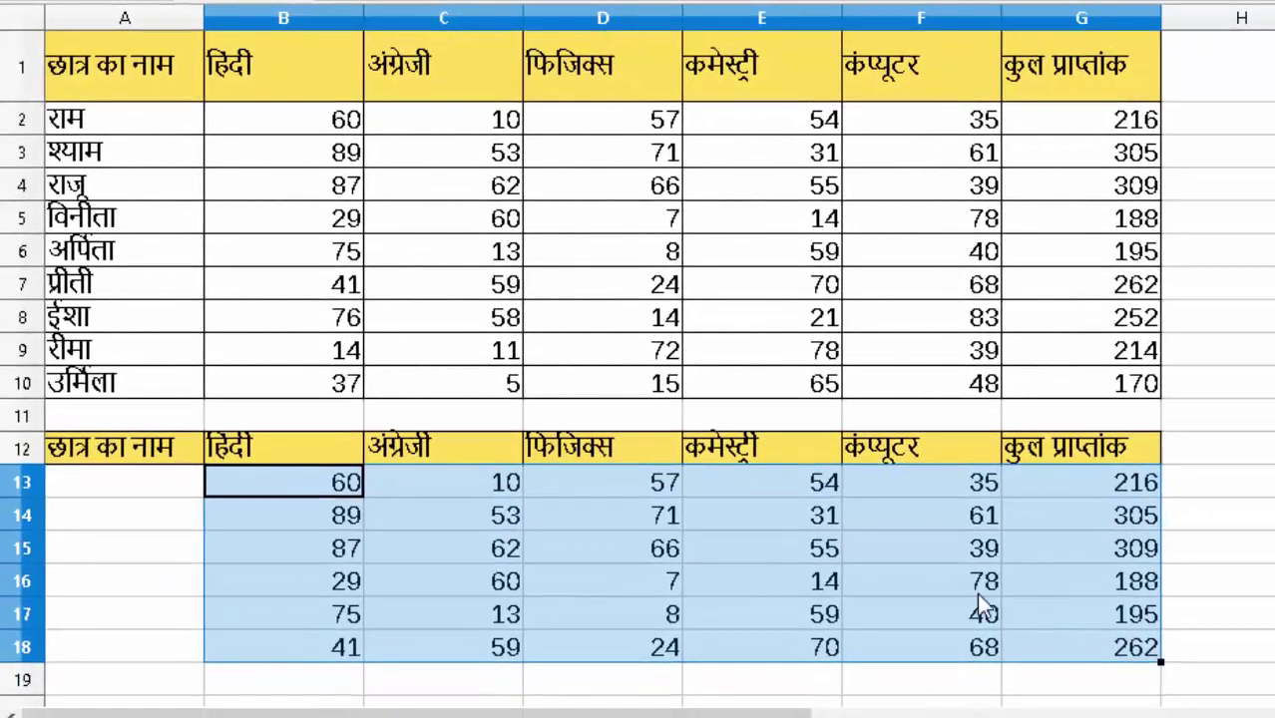
pyautogui.scroll(-1, 975, 592)
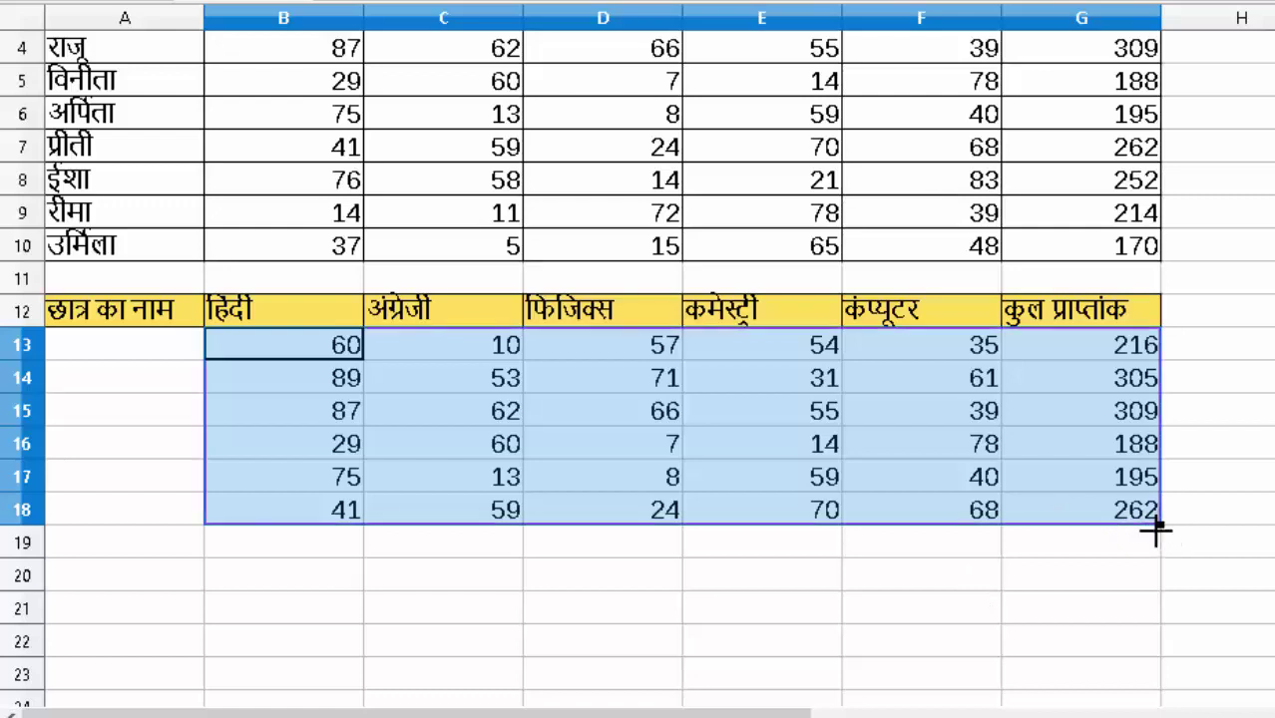
pyautogui.moveTo(1159, 524); pyautogui.dragTo(1159, 653)
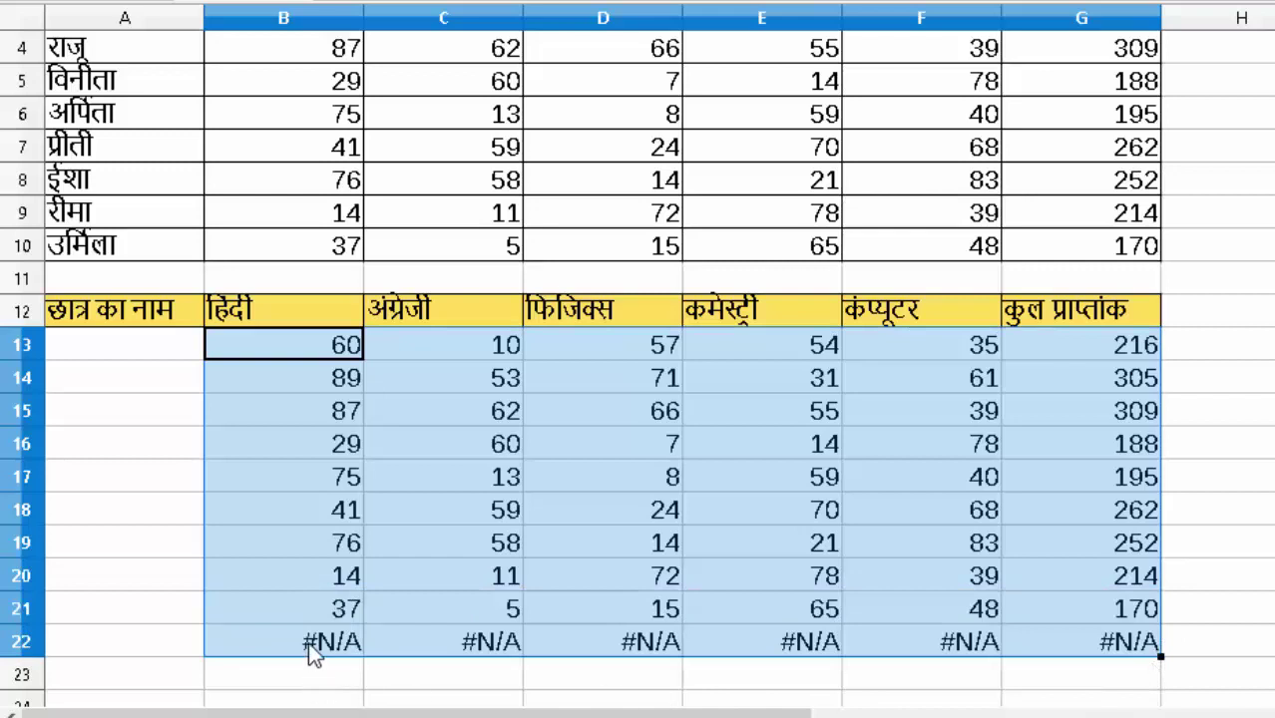
# - Undo an accidental block move and clear the #N/A results in row 22
pyautogui.moveTo(308, 643); pyautogui.dragTo(459, 643)
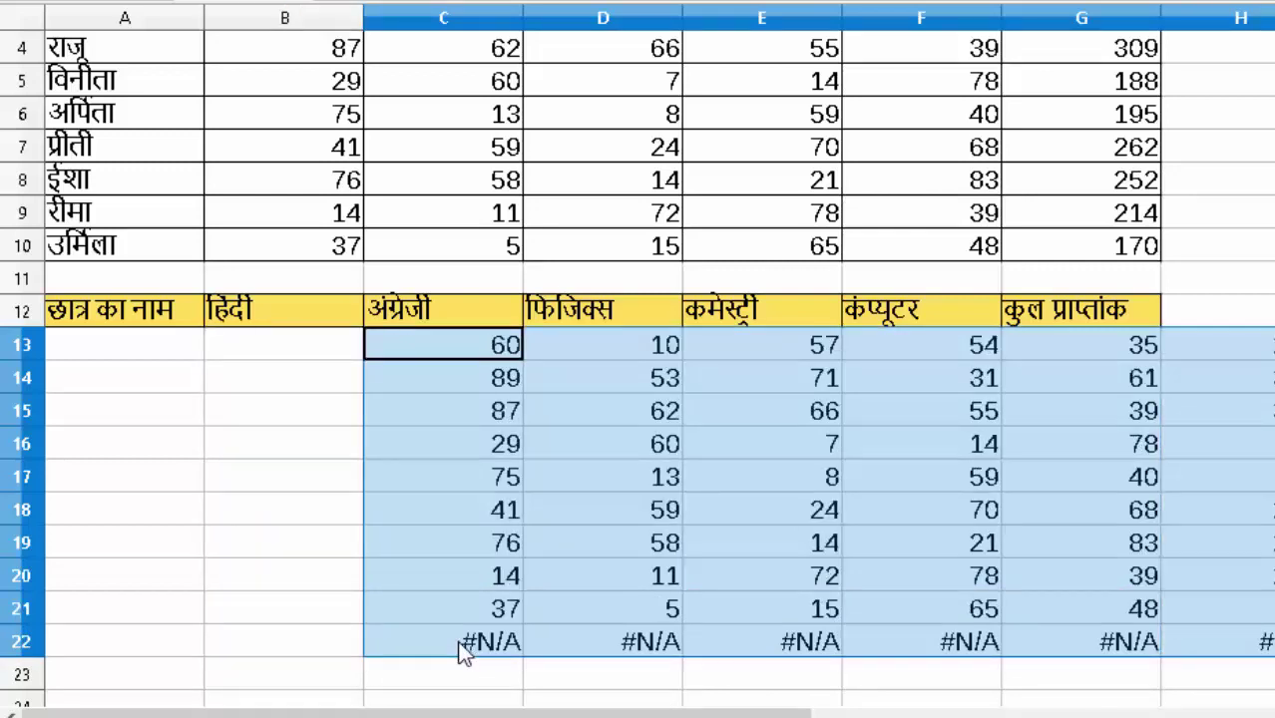
pyautogui.hotkey('ctrl', 'z')
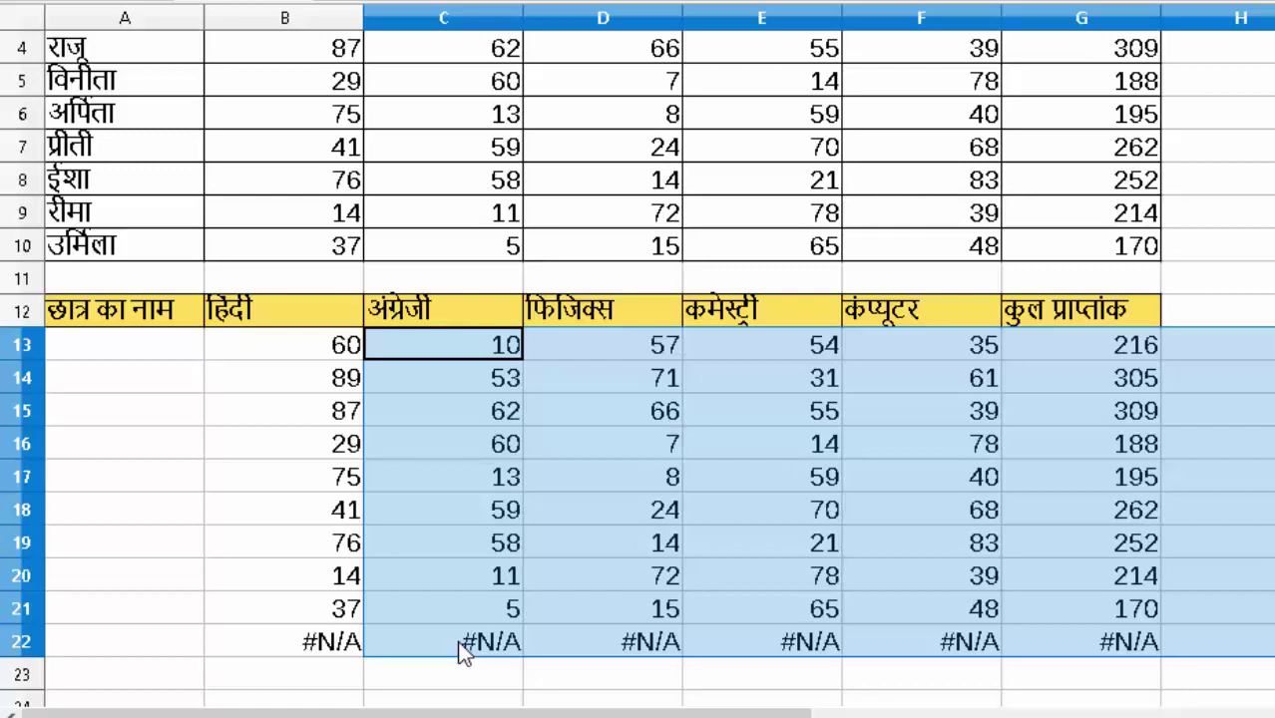
pyautogui.click(445, 695)
pyautogui.moveTo(354, 617); pyautogui.dragTo(1155, 639)
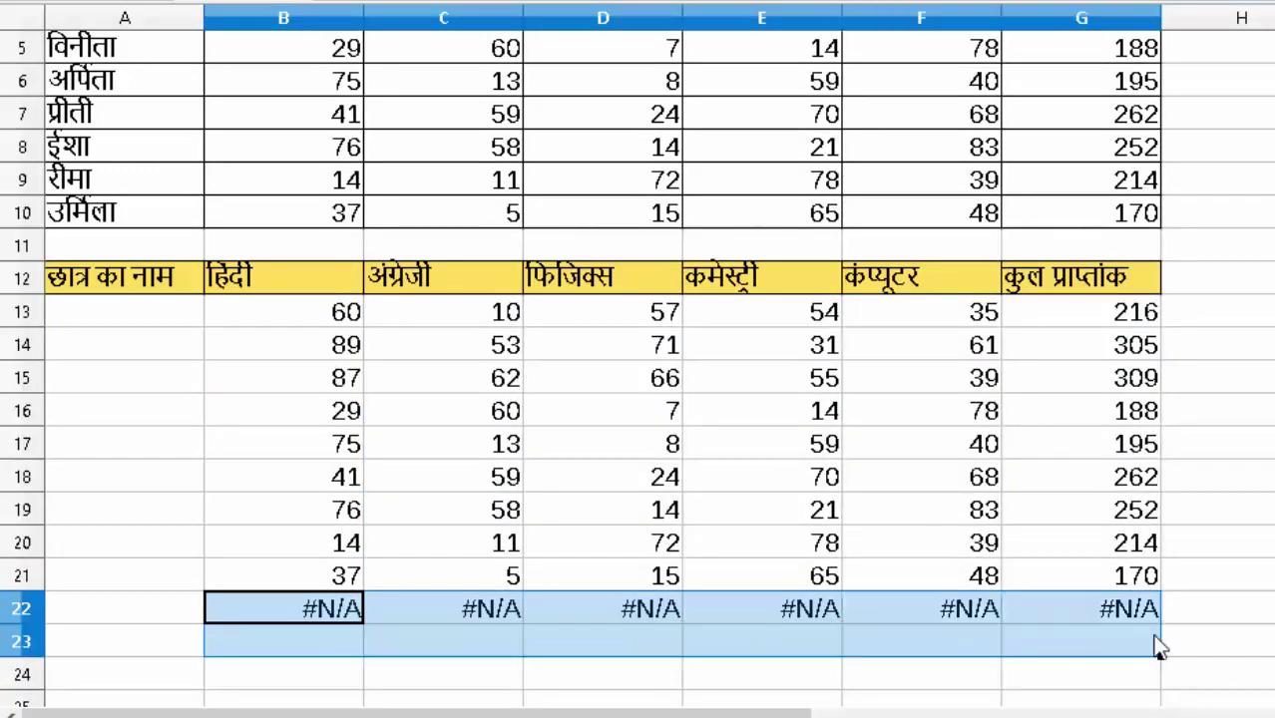
pyautogui.press('Delete')
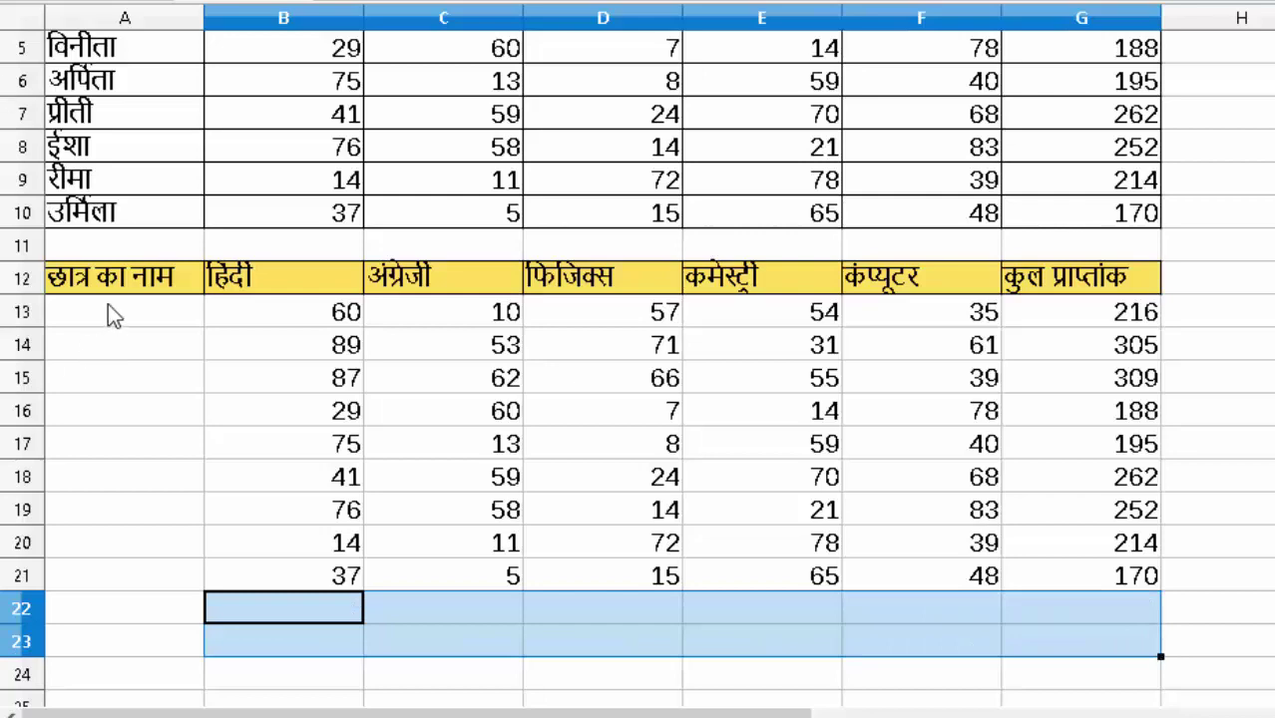
pyautogui.click(110, 309)
# - Copy the student names from A2:A10 and paste them starting at A13
pyautogui.scroll(2, 184, 279)
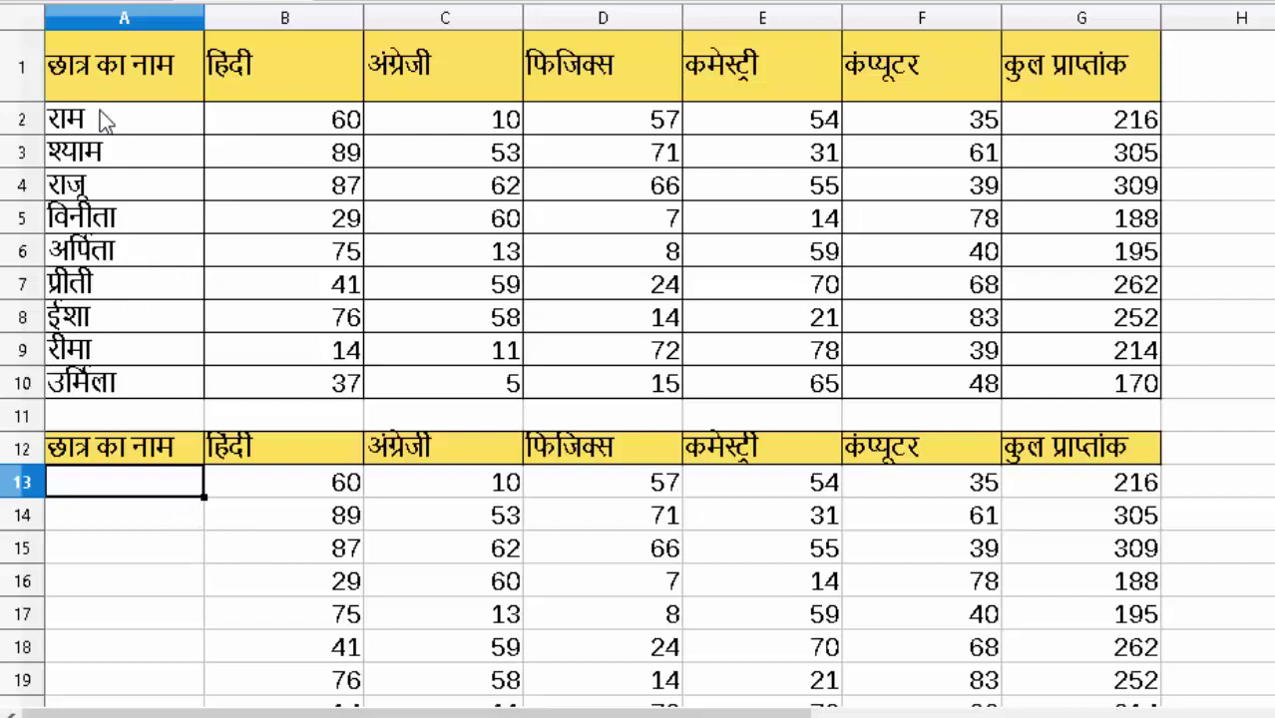
pyautogui.moveTo(100, 112); pyautogui.dragTo(136, 382)
pyautogui.rightClick(145, 199)
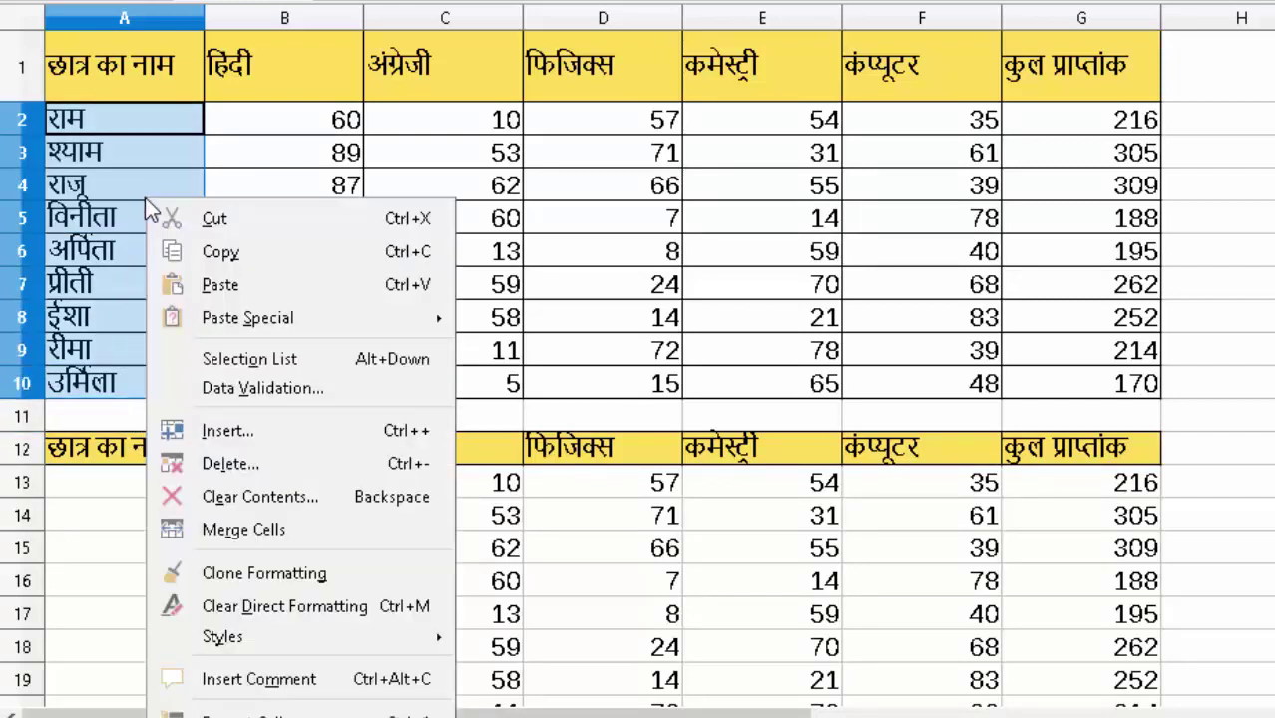
pyautogui.click(190, 251)
pyautogui.click(88, 486)
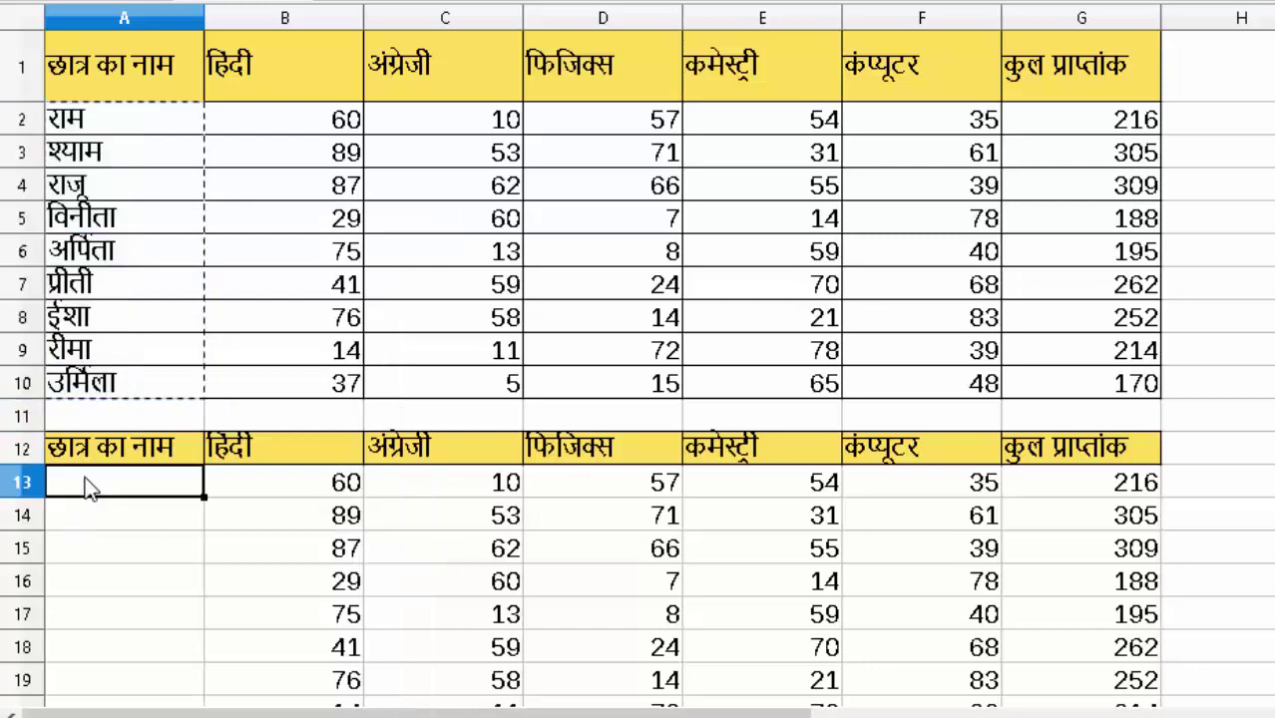
pyautogui.hotkey('ctrl', 'v')
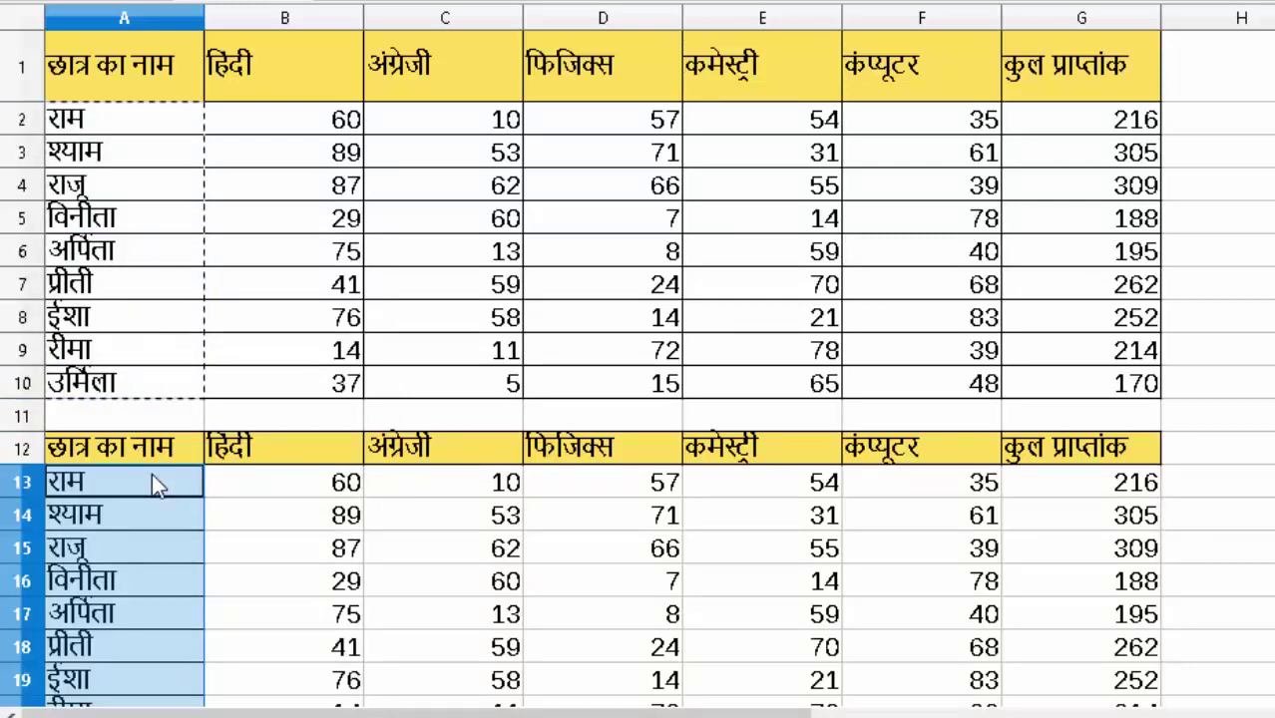
# - Clone the borders and yellow header styling of A1:G10 onto the second table A12:G21
pyautogui.scroll(-1, 244, 464)
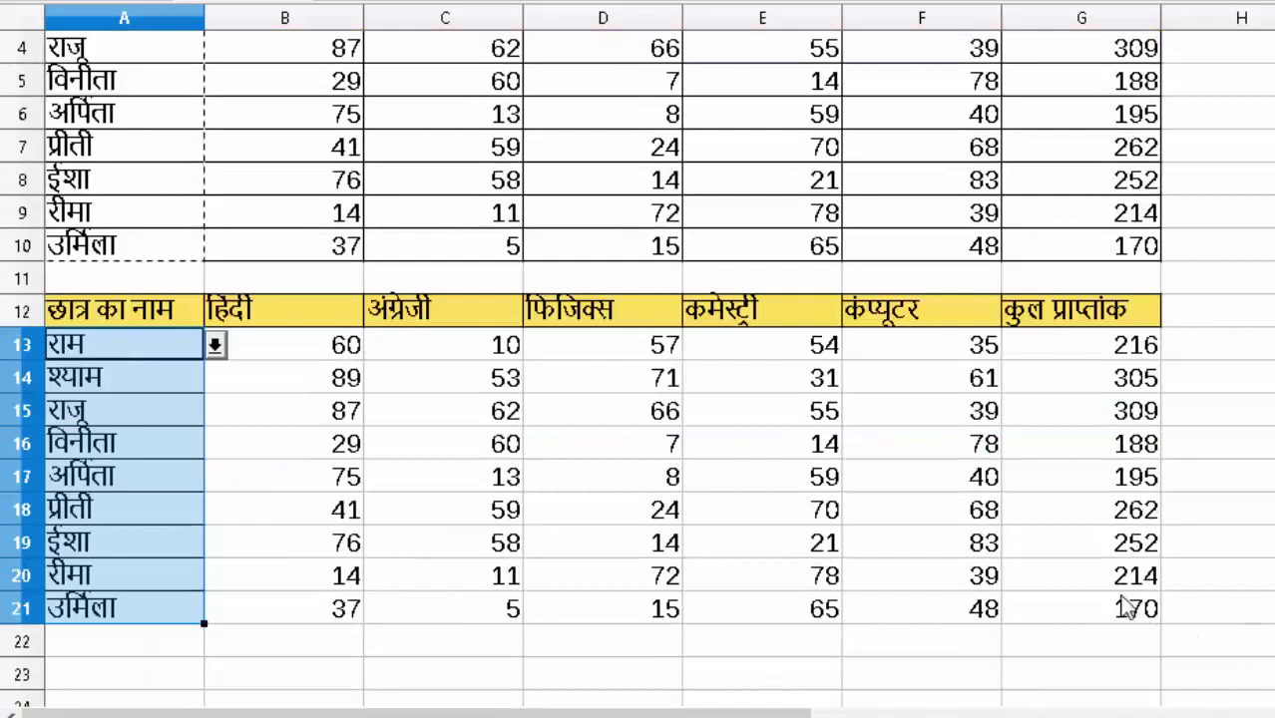
pyautogui.moveTo(1127, 609)
pyautogui.mouseDown()
pyautogui.moveTo(311, 483)
pyautogui.moveTo(89, 314)
pyautogui.mouseUp()
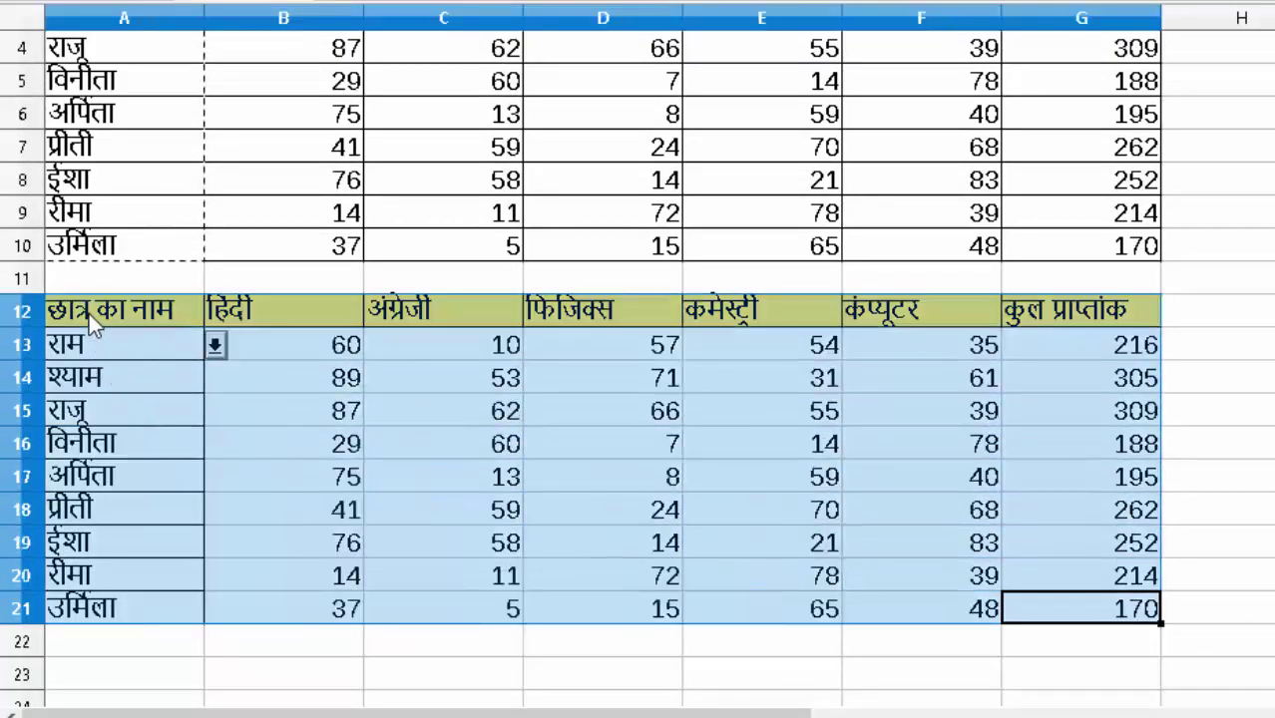
pyautogui.scroll(1, 224, 422)
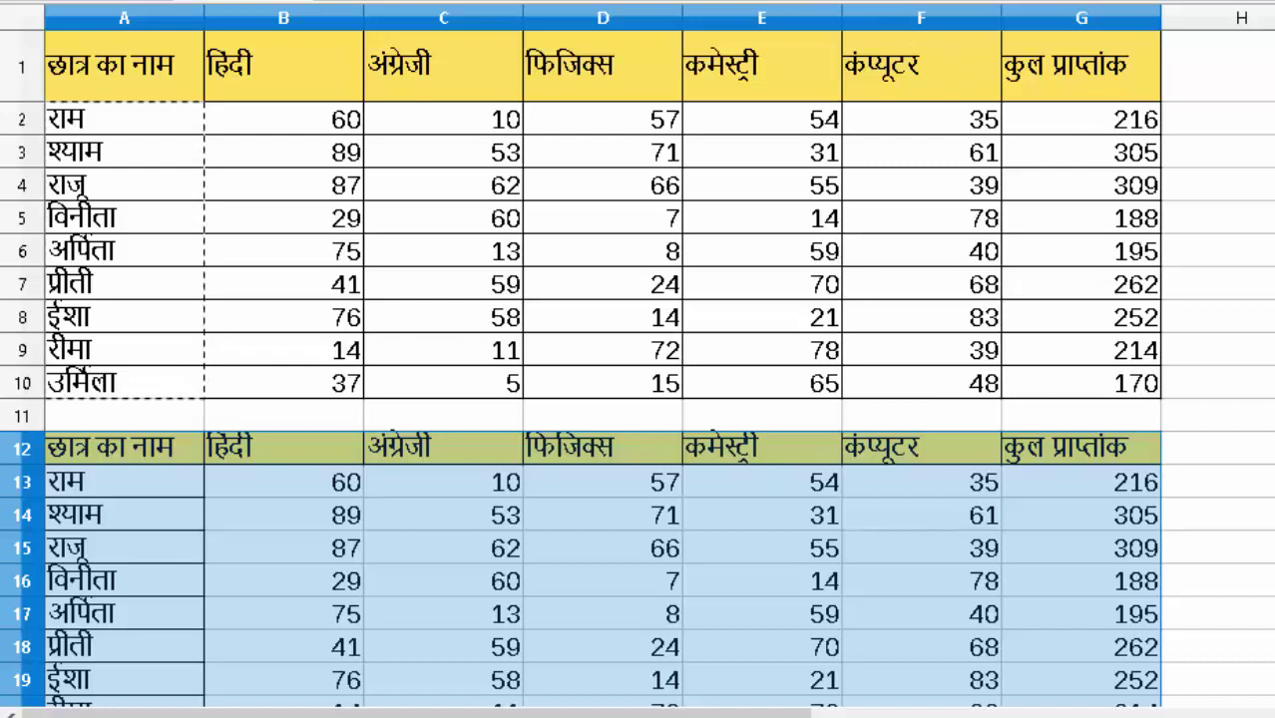
pyautogui.moveTo(122, 73)
pyautogui.mouseDown()
pyautogui.moveTo(478, 243)
pyautogui.moveTo(1077, 369)
pyautogui.mouseUp()
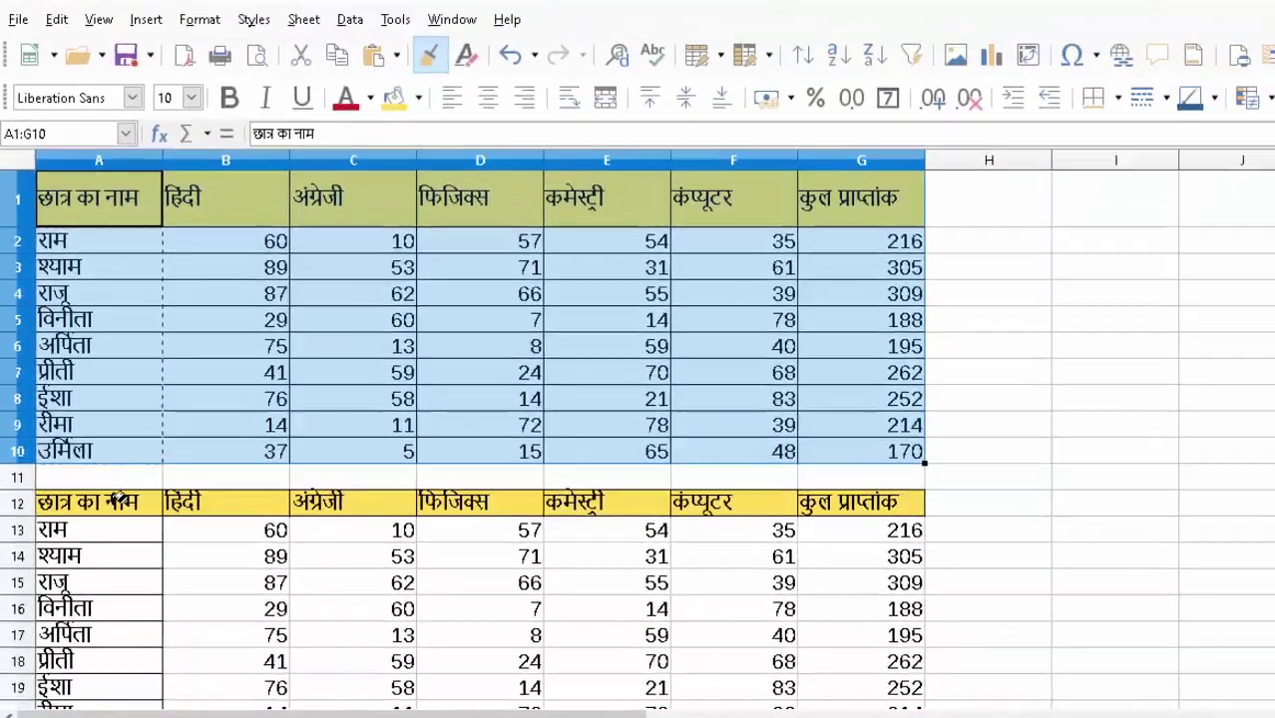
pyautogui.click(123, 447)
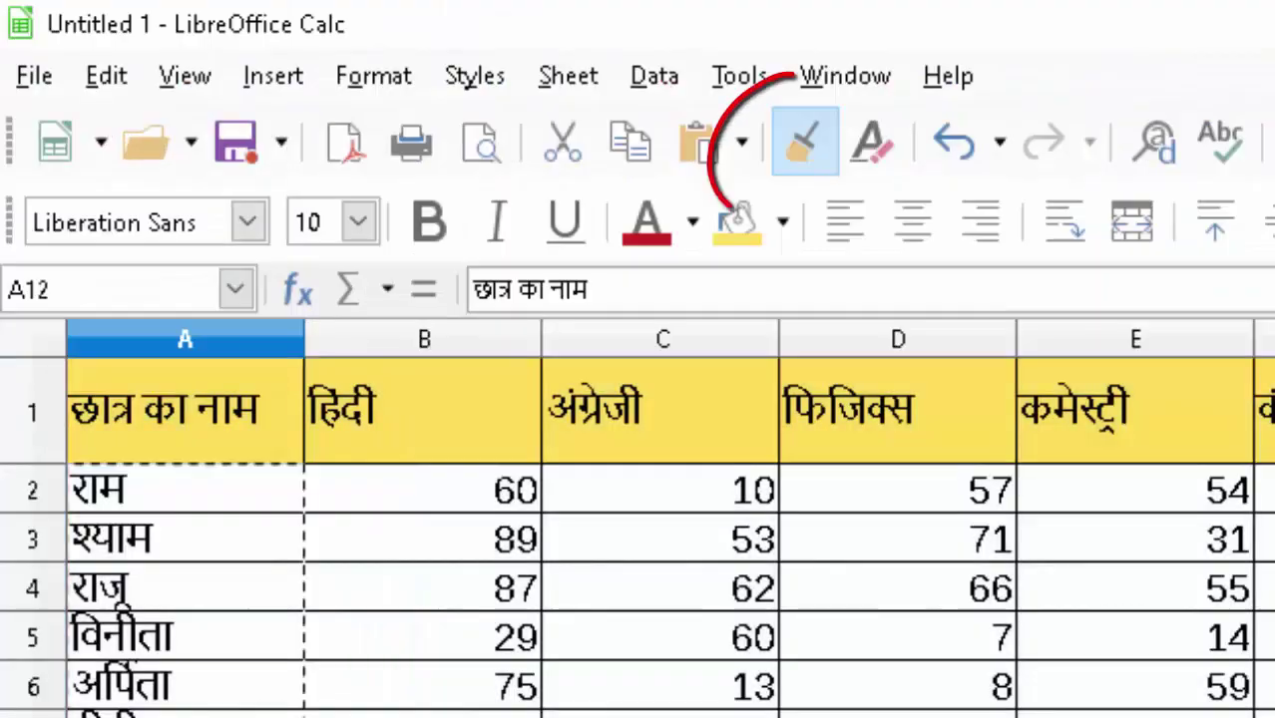
pyautogui.moveTo(124, 448)
pyautogui.mouseDown()
pyautogui.moveTo(797, 342)
pyautogui.moveTo(808, 379)
pyautogui.mouseUp()
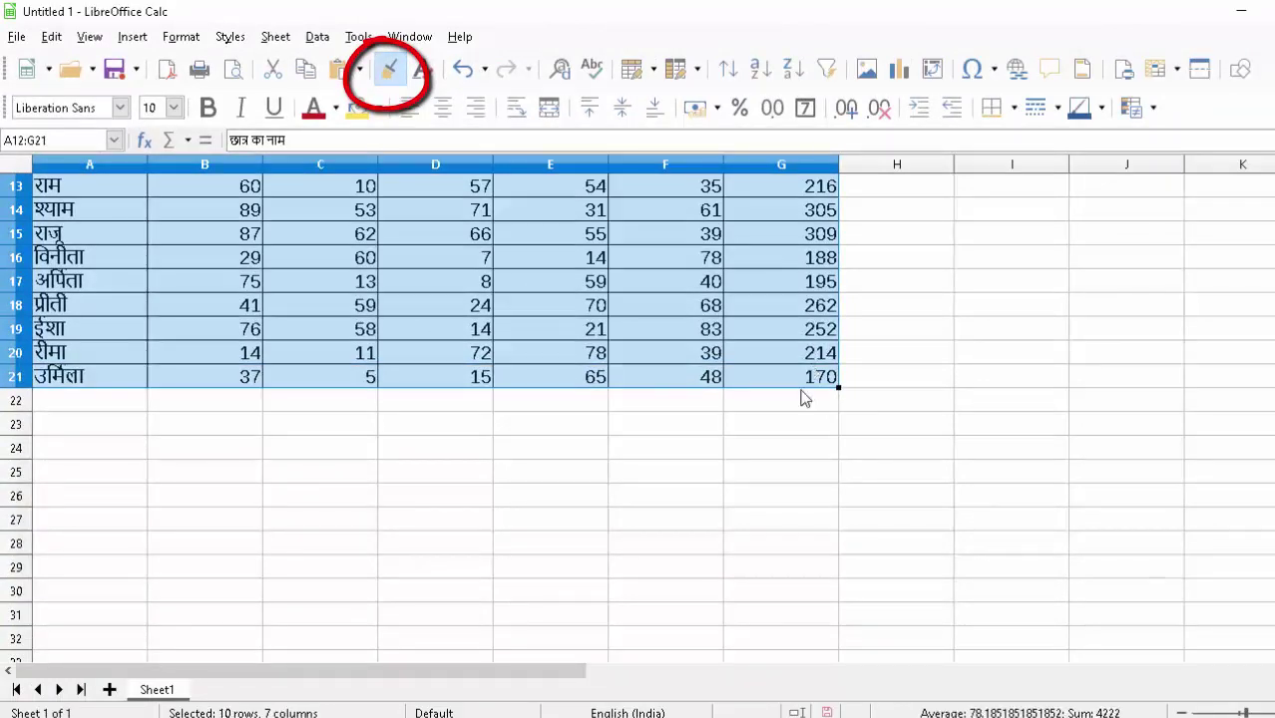
pyautogui.scroll(4, 808, 459)
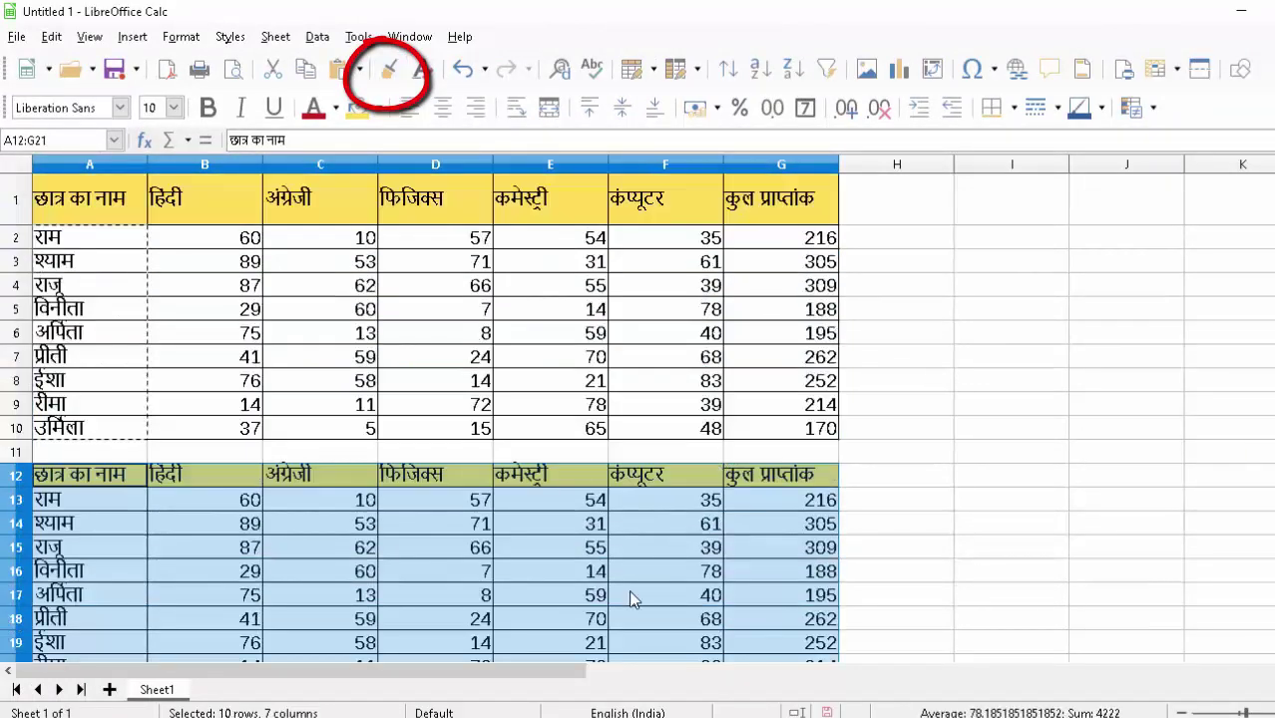
pyautogui.click(888, 548)
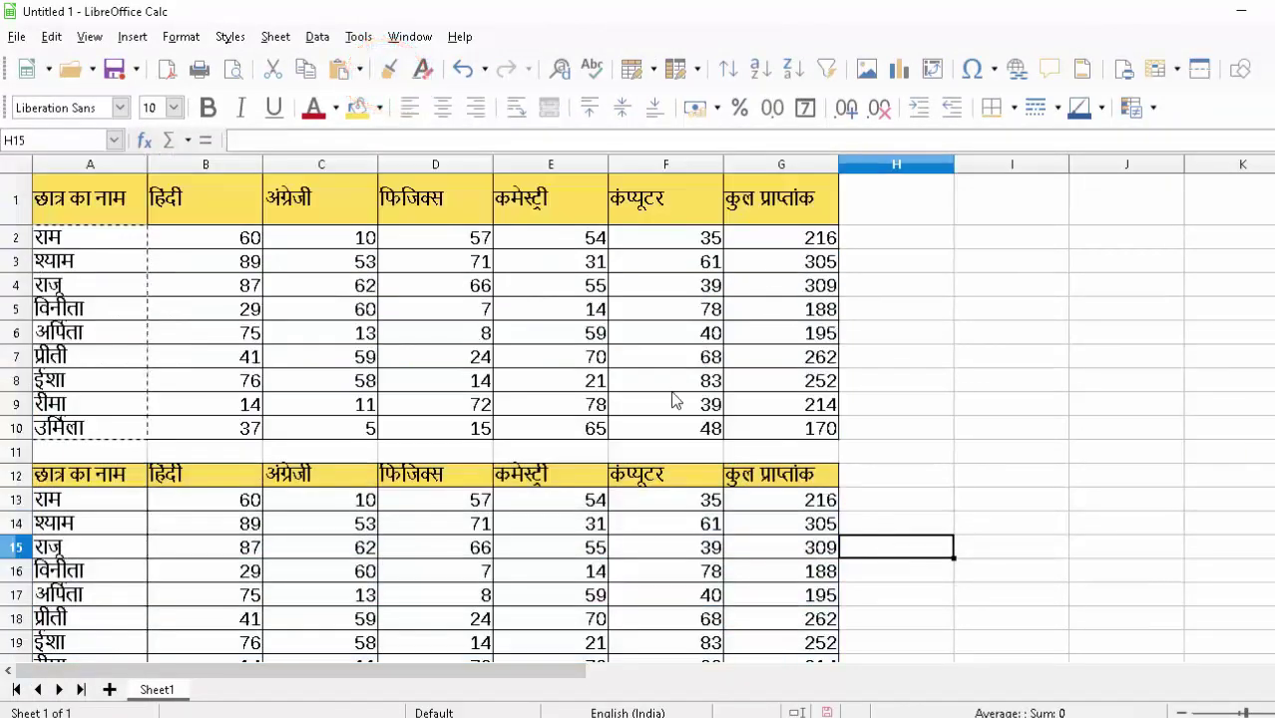
# - Clear all marks and totals in B13:G21 of the second table
pyautogui.scroll(-2, 654, 414)
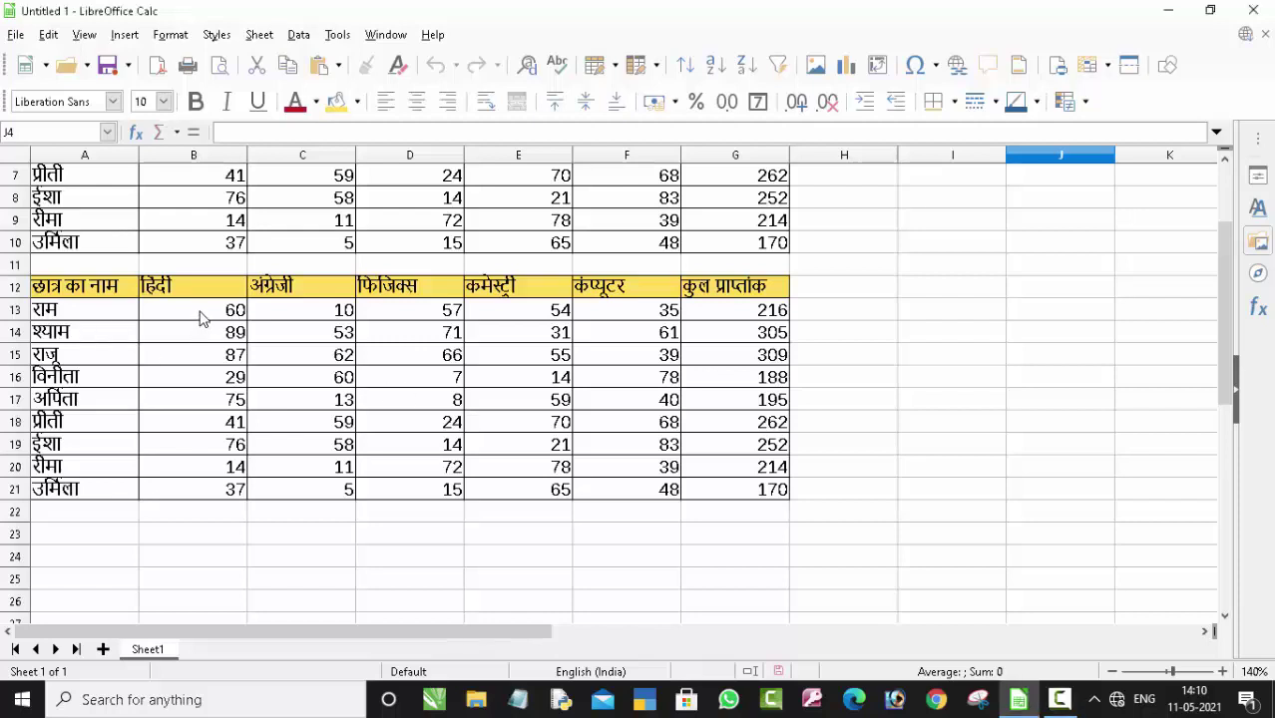
pyautogui.moveTo(197, 317)
pyautogui.mouseDown()
pyautogui.moveTo(513, 447)
pyautogui.moveTo(695, 489)
pyautogui.mouseUp()
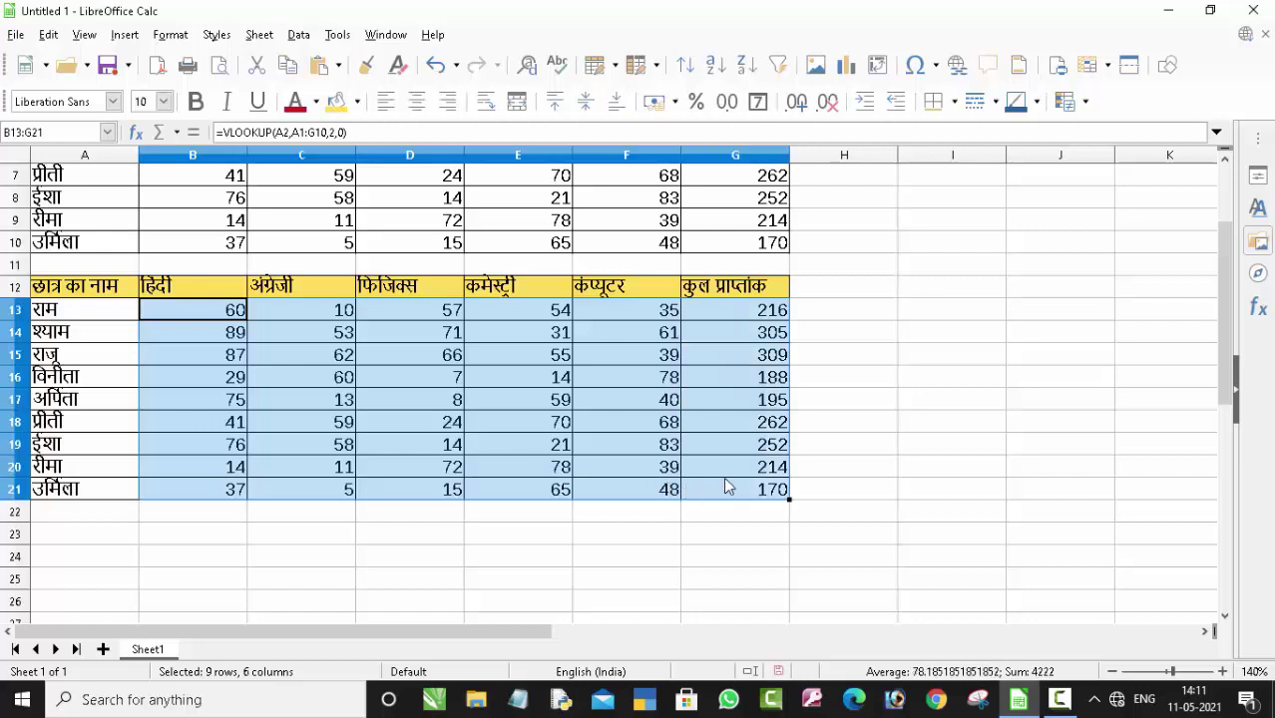
pyautogui.press('Delete')
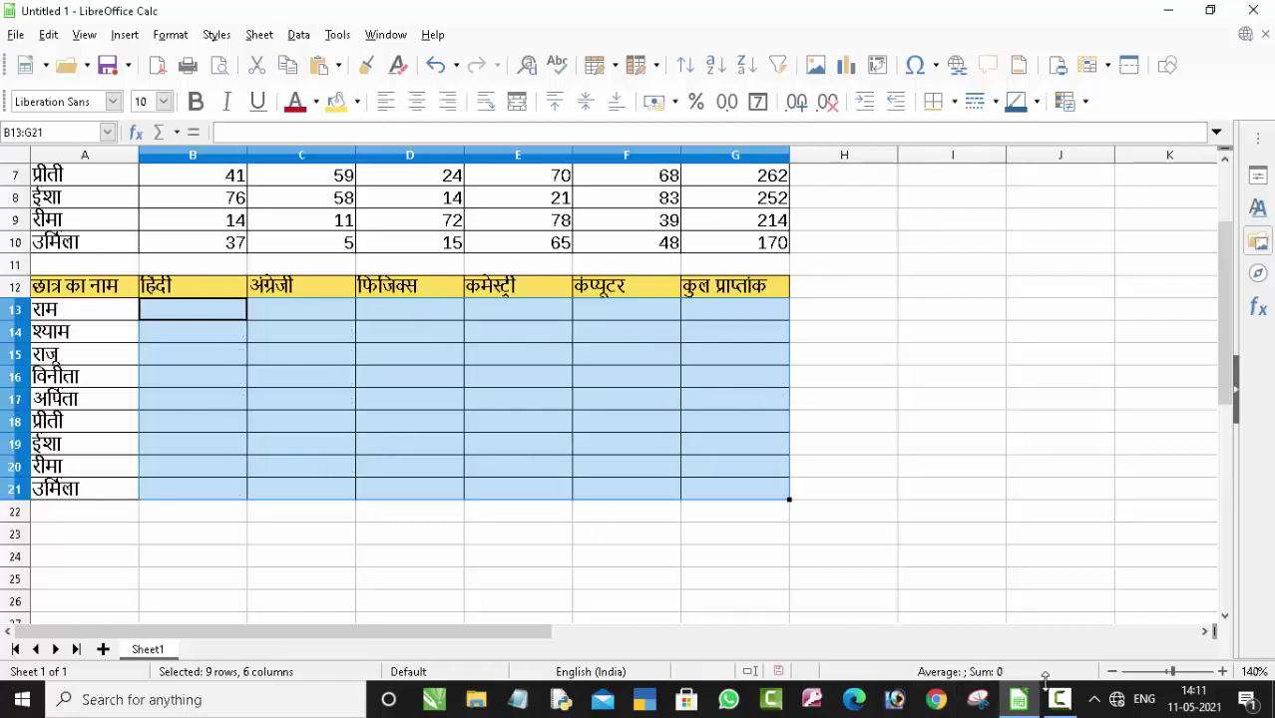
# - Zoom the sheet out two steps to 120%
pyautogui.click(1112, 671)
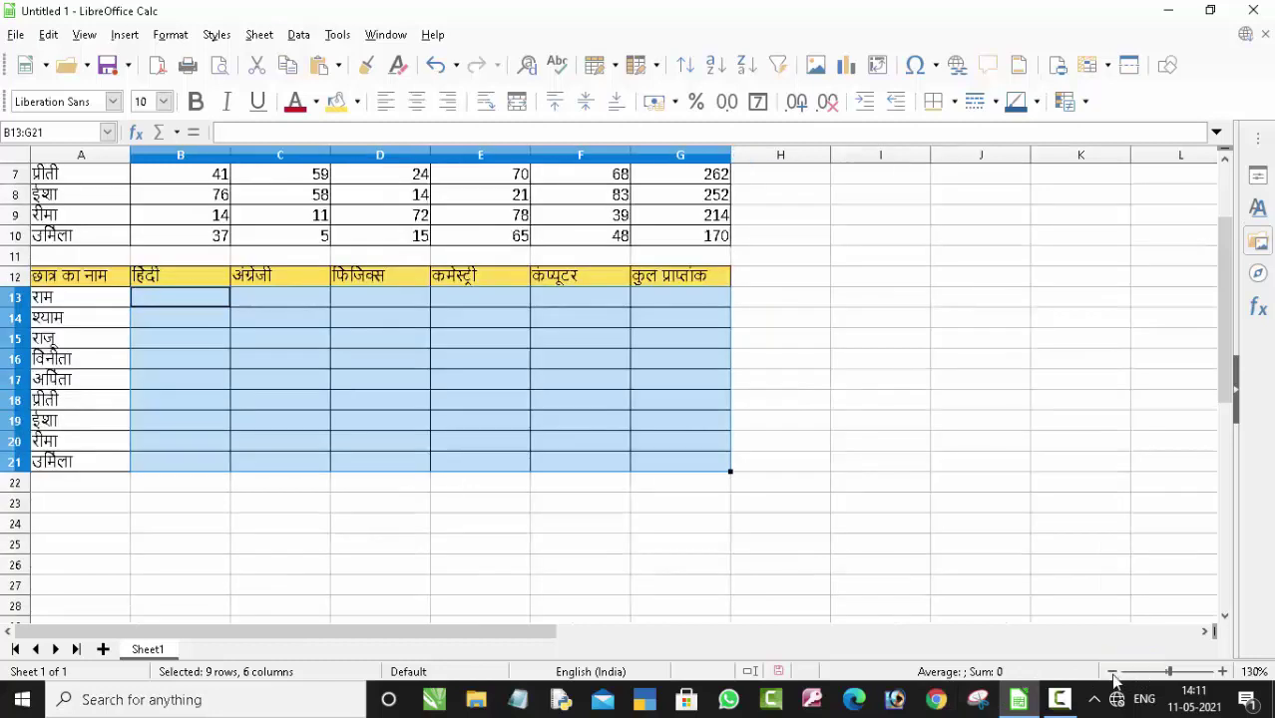
pyautogui.click(1112, 671)
pyautogui.scroll(2, 1008, 549)
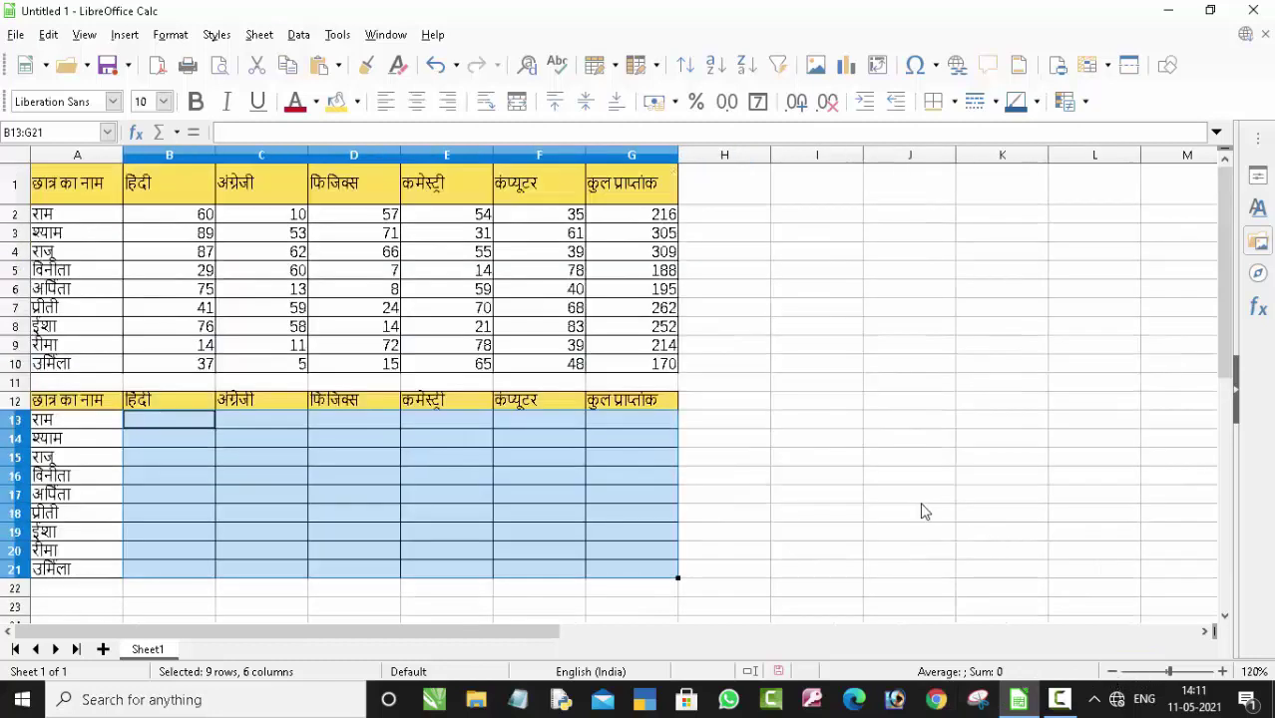
pyautogui.click(189, 473)
pyautogui.click(183, 427)
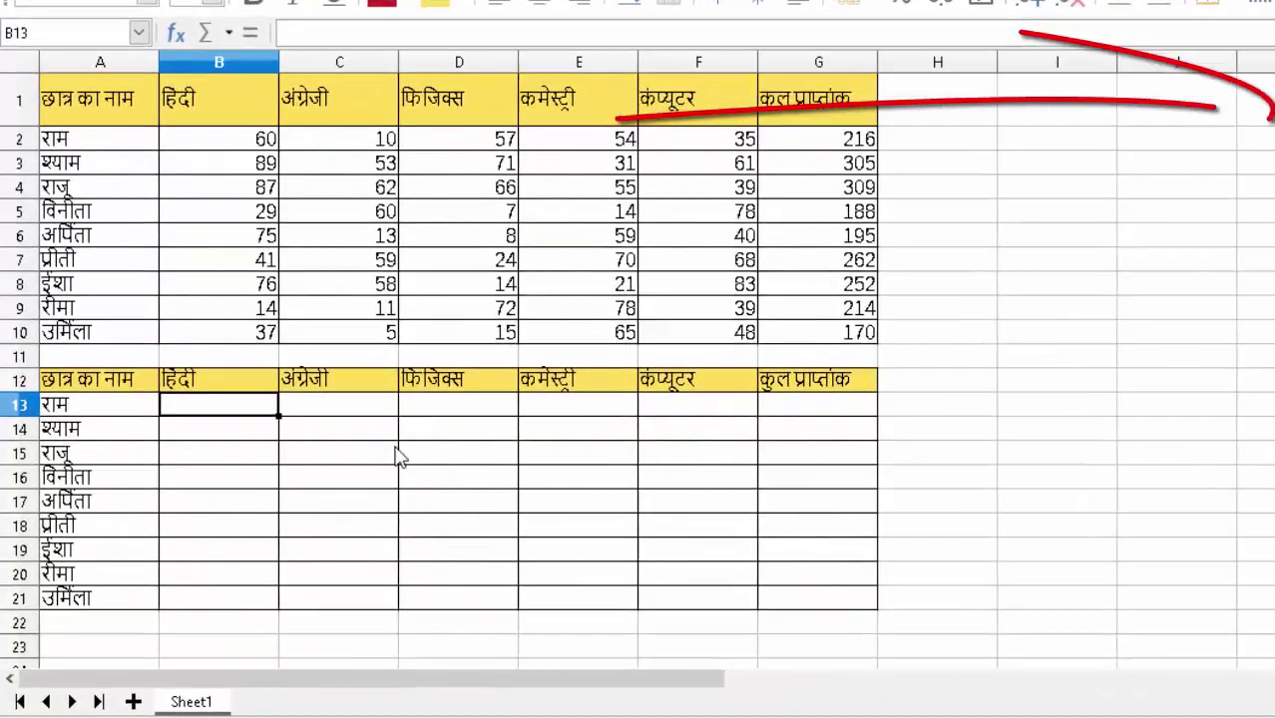
pyautogui.write('=v')
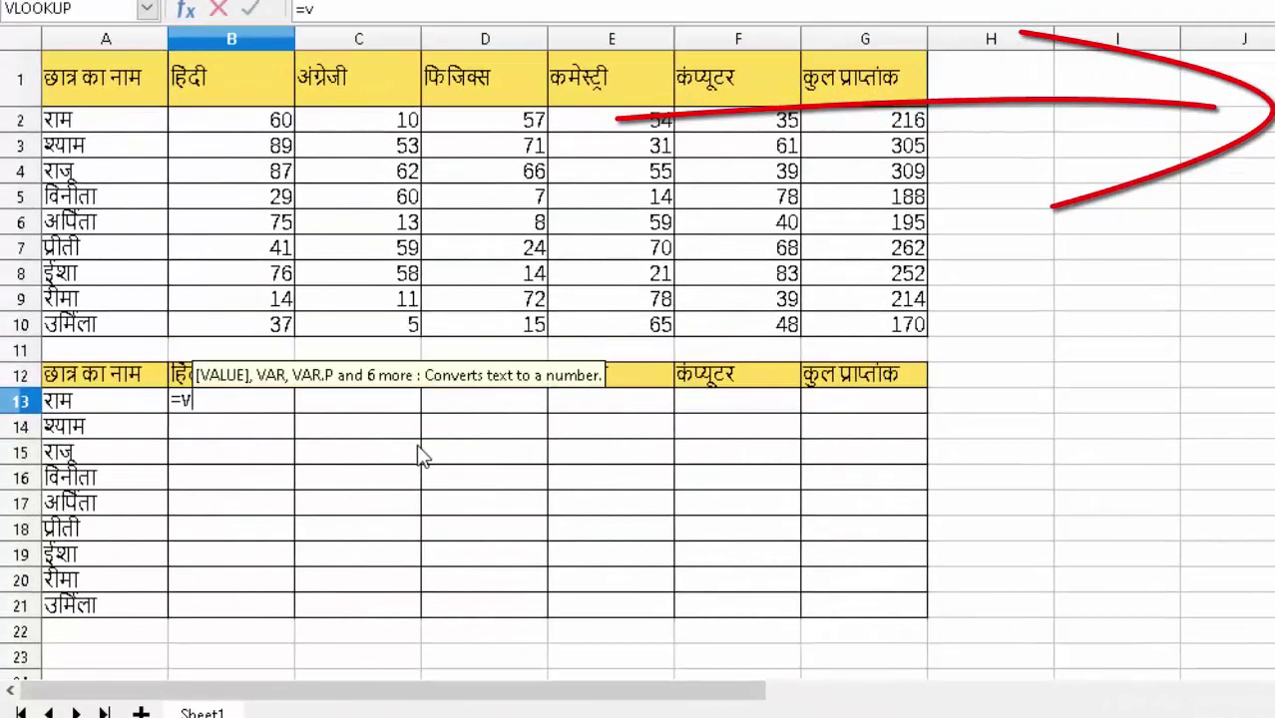
pyautogui.write('loo')
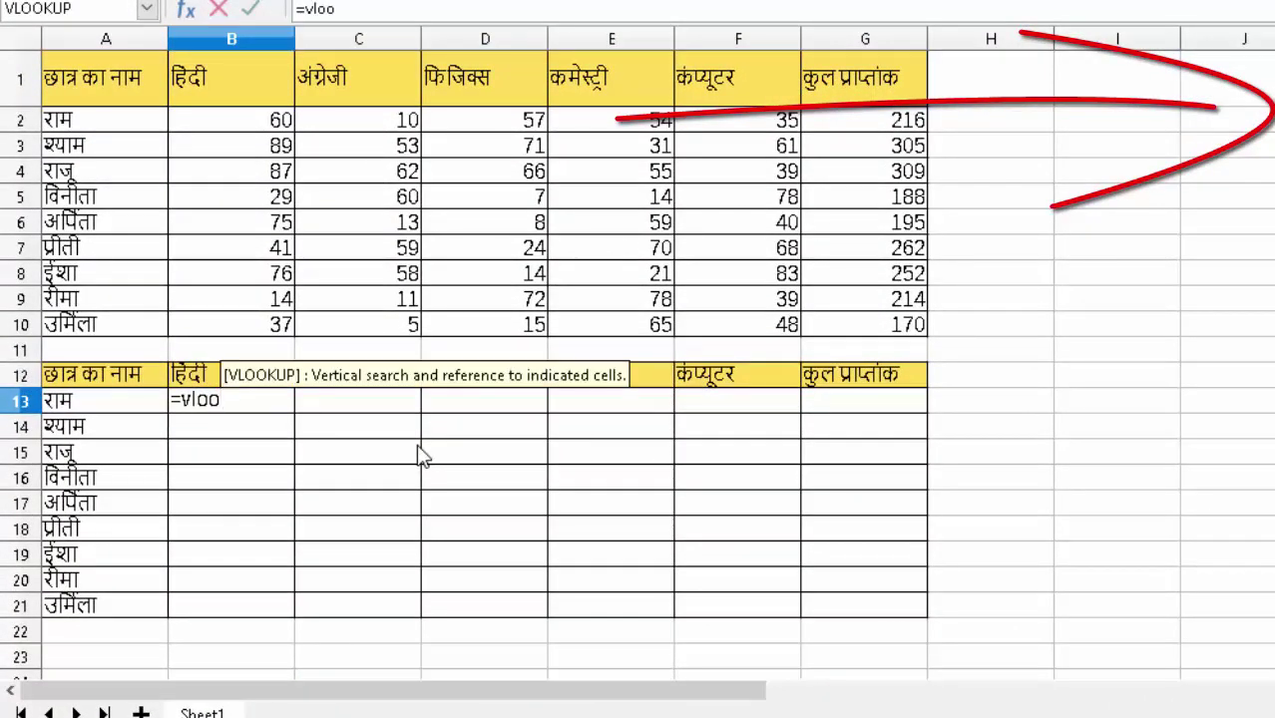
pyautogui.write('kup')
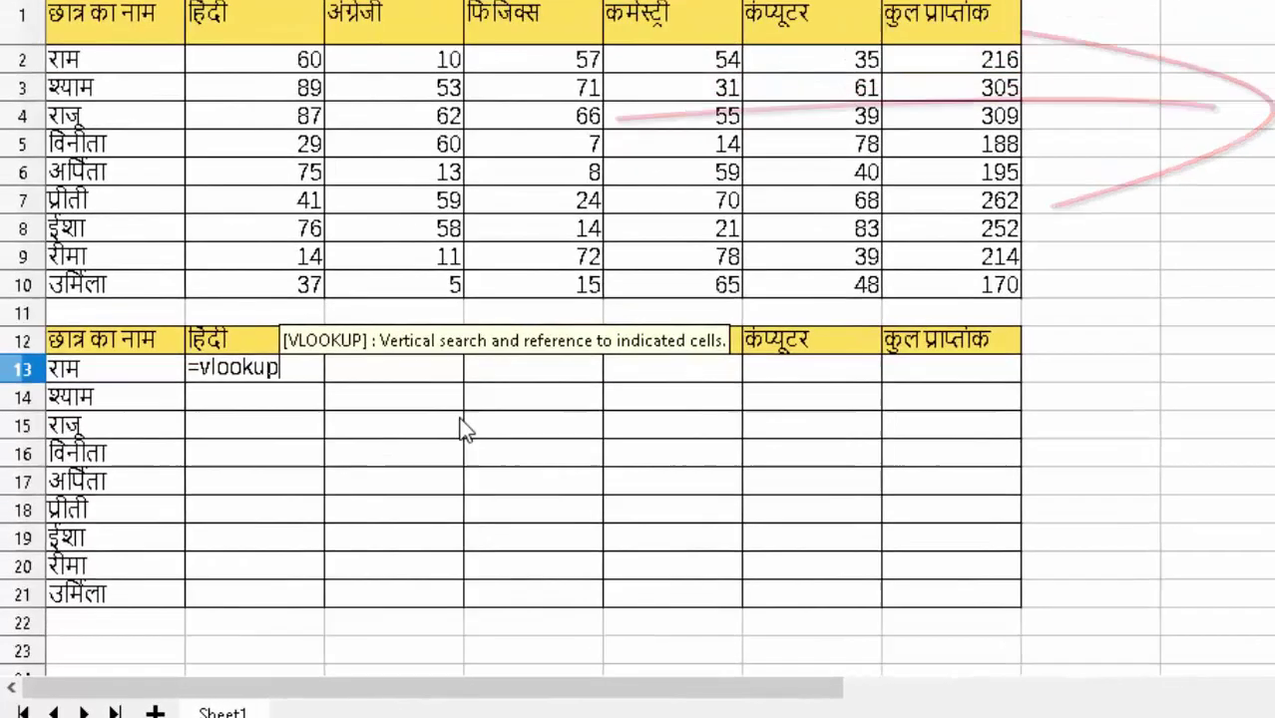
pyautogui.write('(')
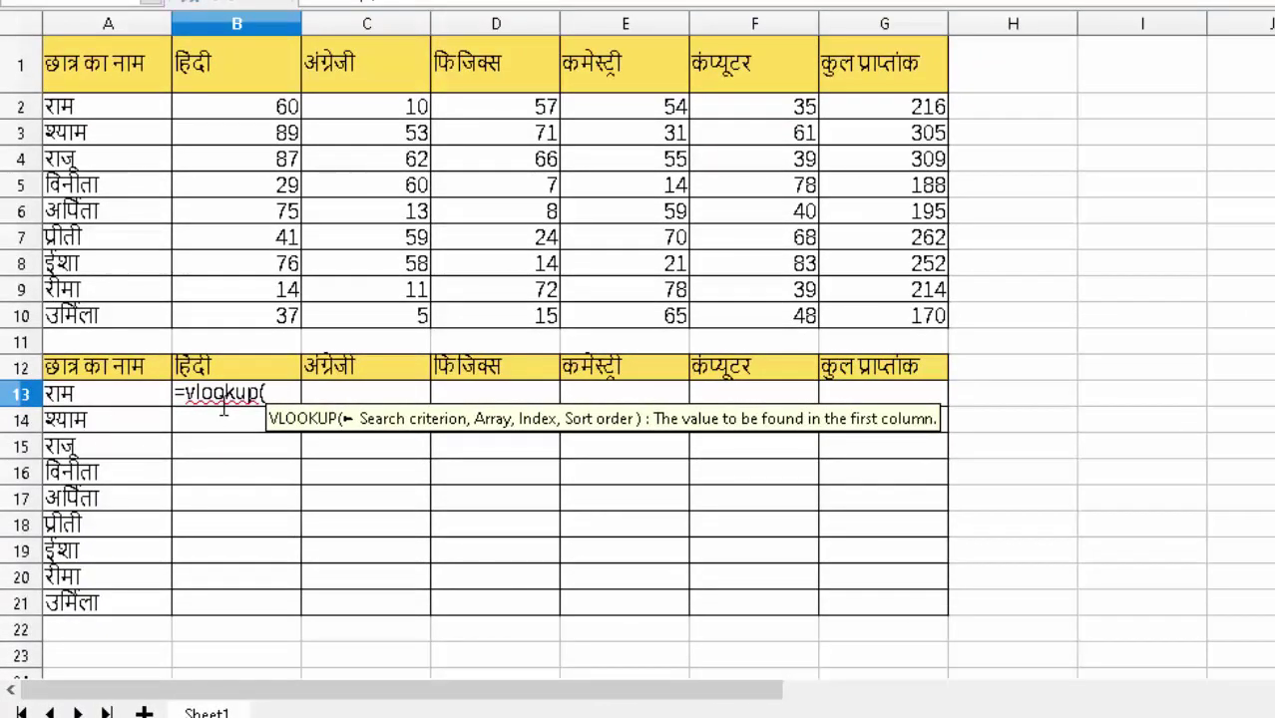
pyautogui.press('BackSpace')
pyautogui.press('BackSpace')
pyautogui.press('BackSpace')
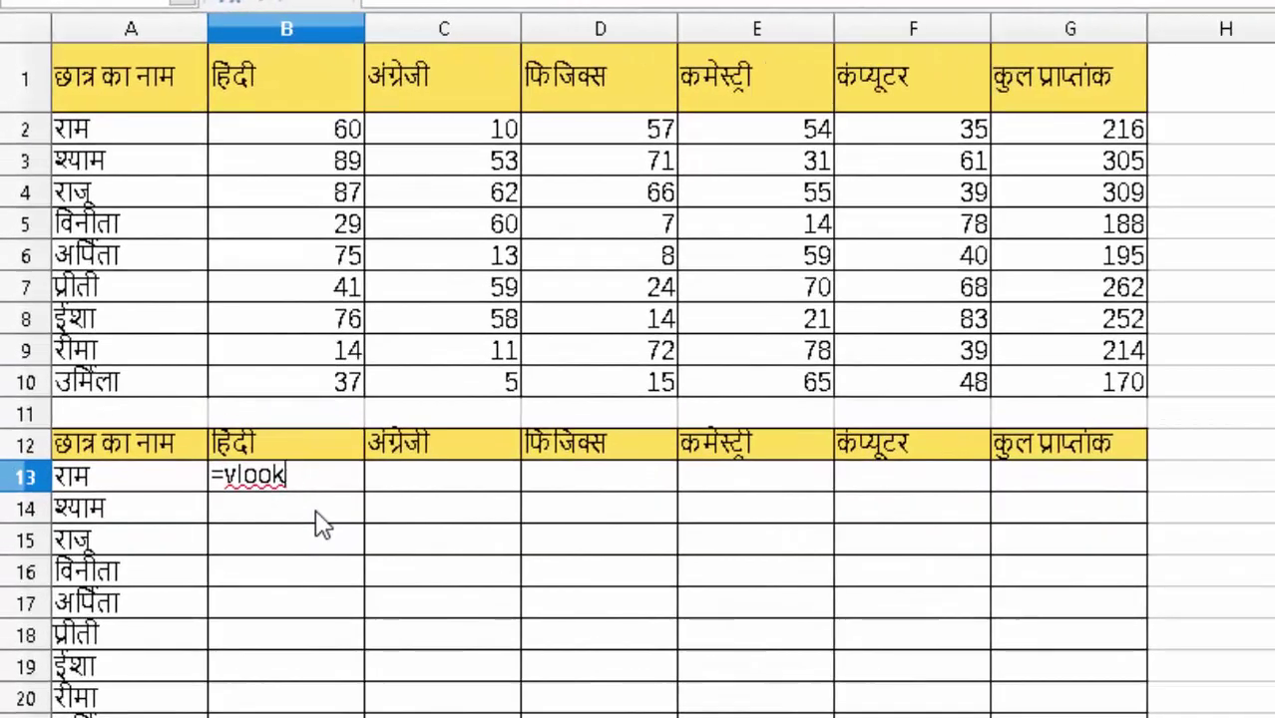
pyautogui.press('BackSpace')
pyautogui.press('BackSpace')
pyautogui.press('BackSpace')
pyautogui.press('BackSpace')
pyautogui.press('BackSpace')
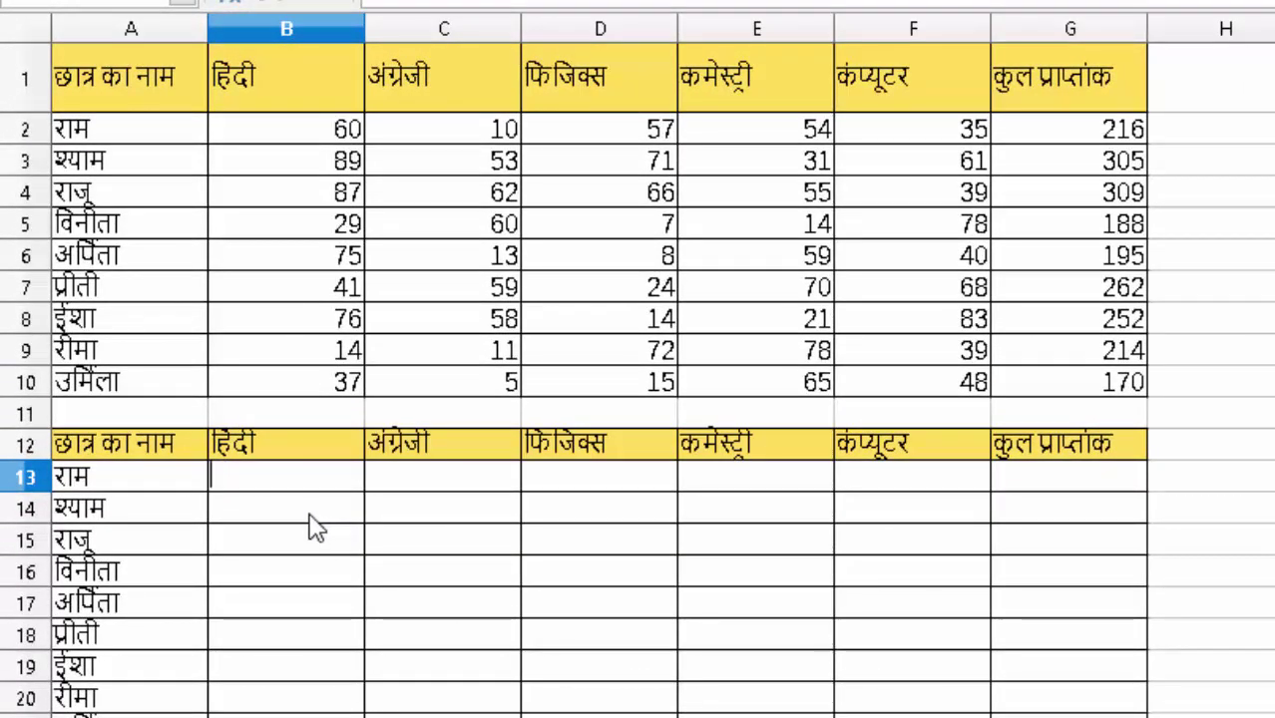
# - Begin B16's formula as =vlookup($A$16,$A$1:$G$10, with absolute lookup value and range
pyautogui.click(252, 579)
pyautogui.write('=v')
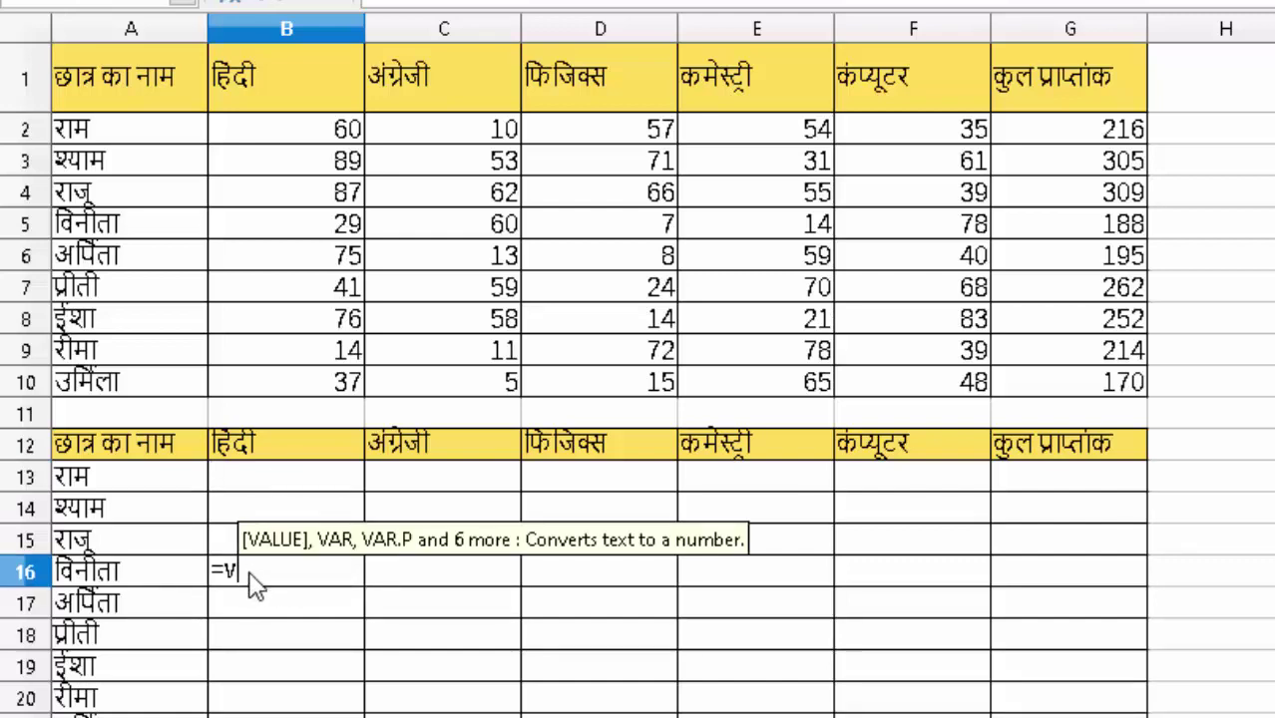
pyautogui.write('loo')
pyautogui.write('ku')
pyautogui.write('p')
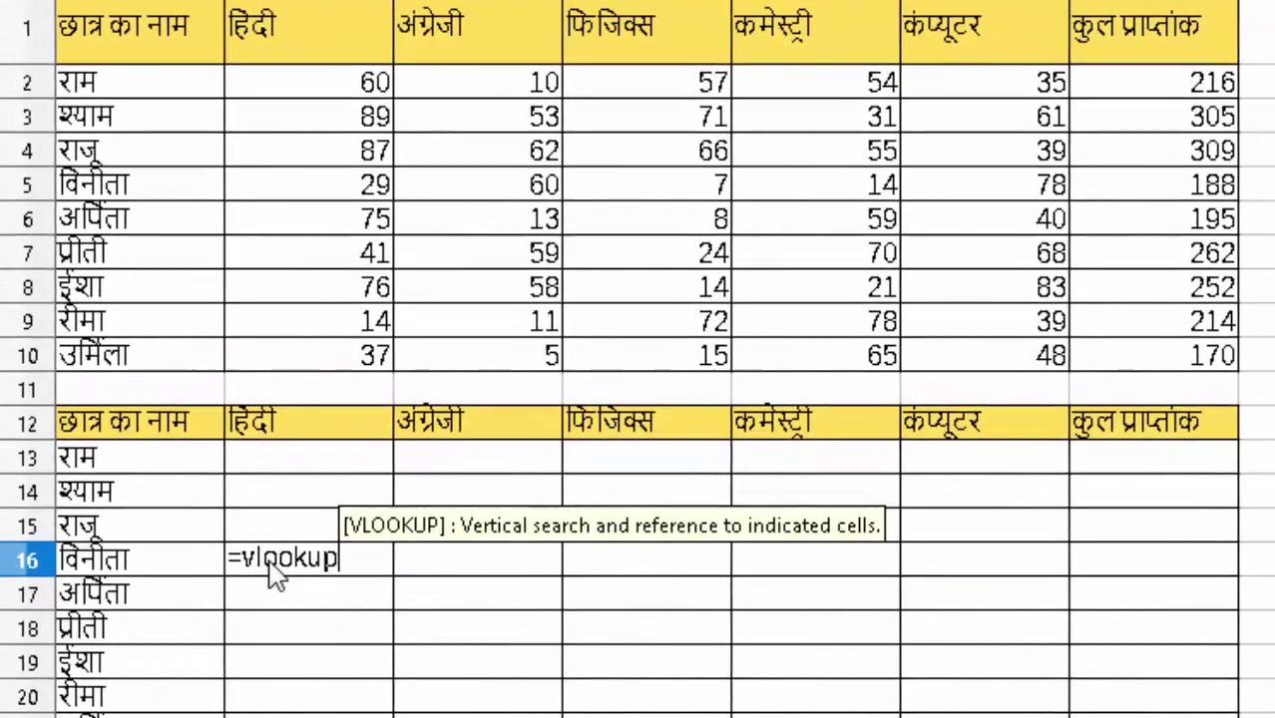
pyautogui.write('(')
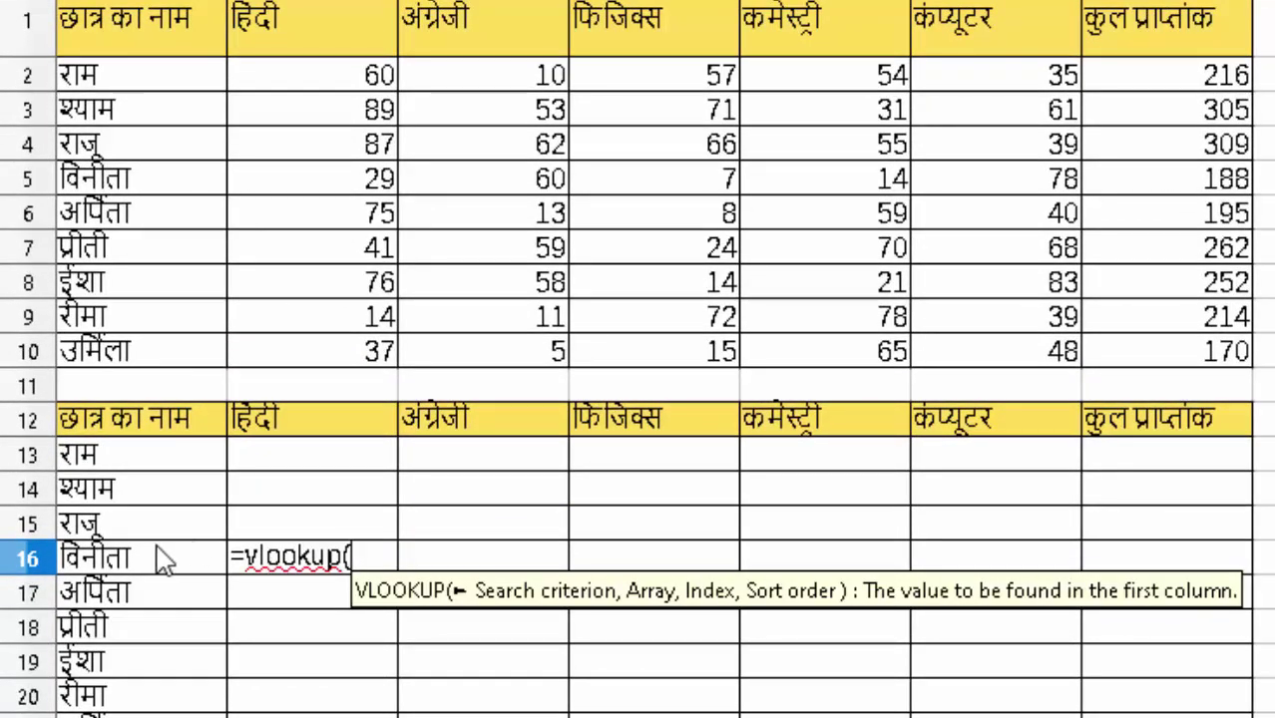
pyautogui.click(163, 560)
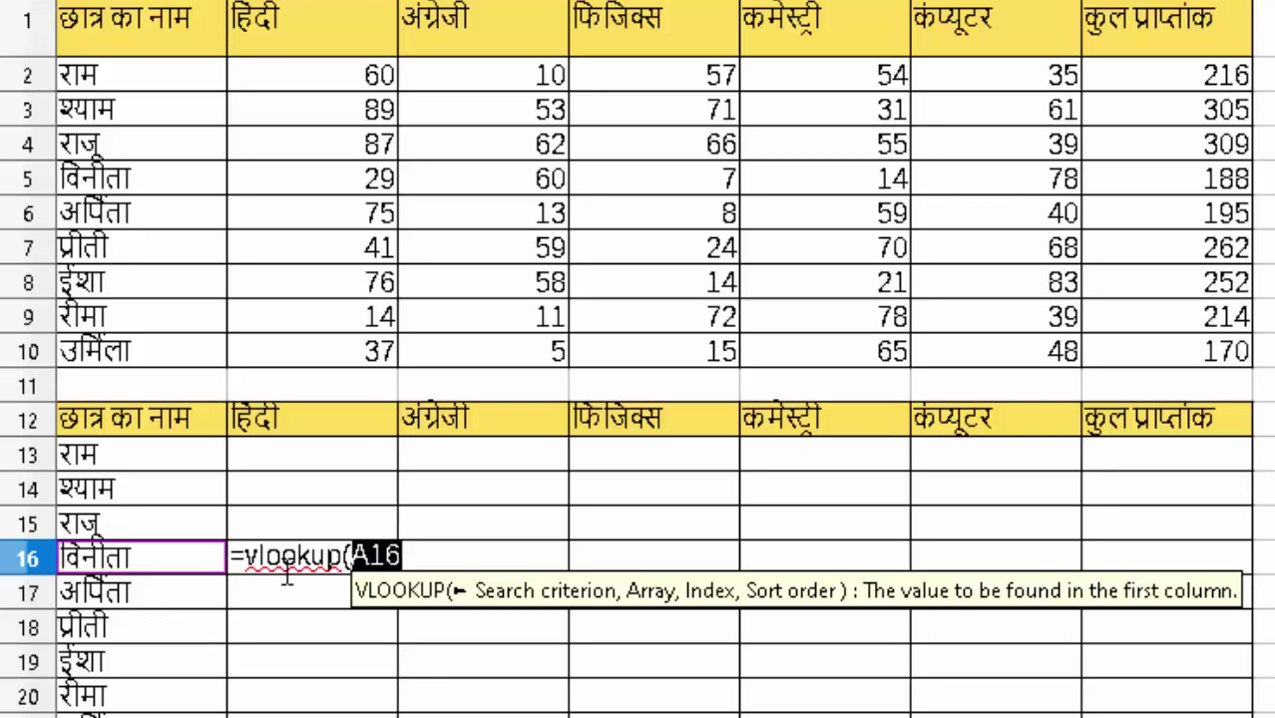
pyautogui.hotkey('shift', 'F4')
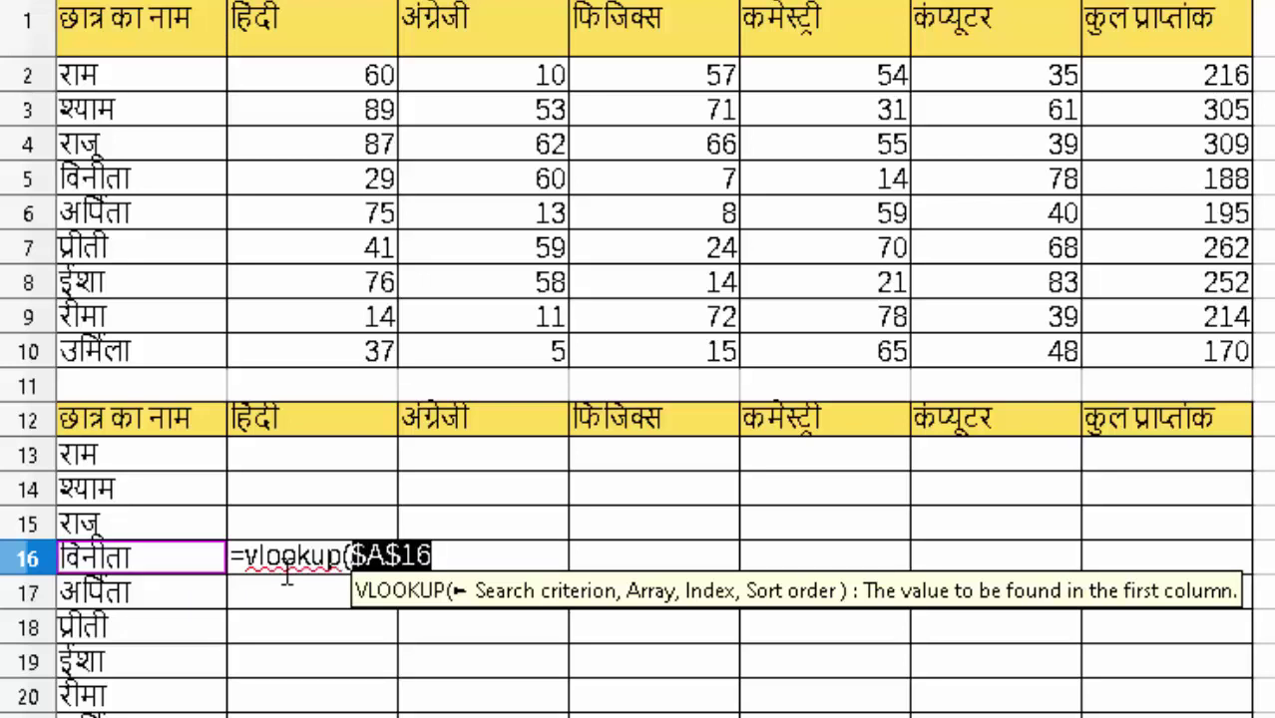
pyautogui.click(464, 557)
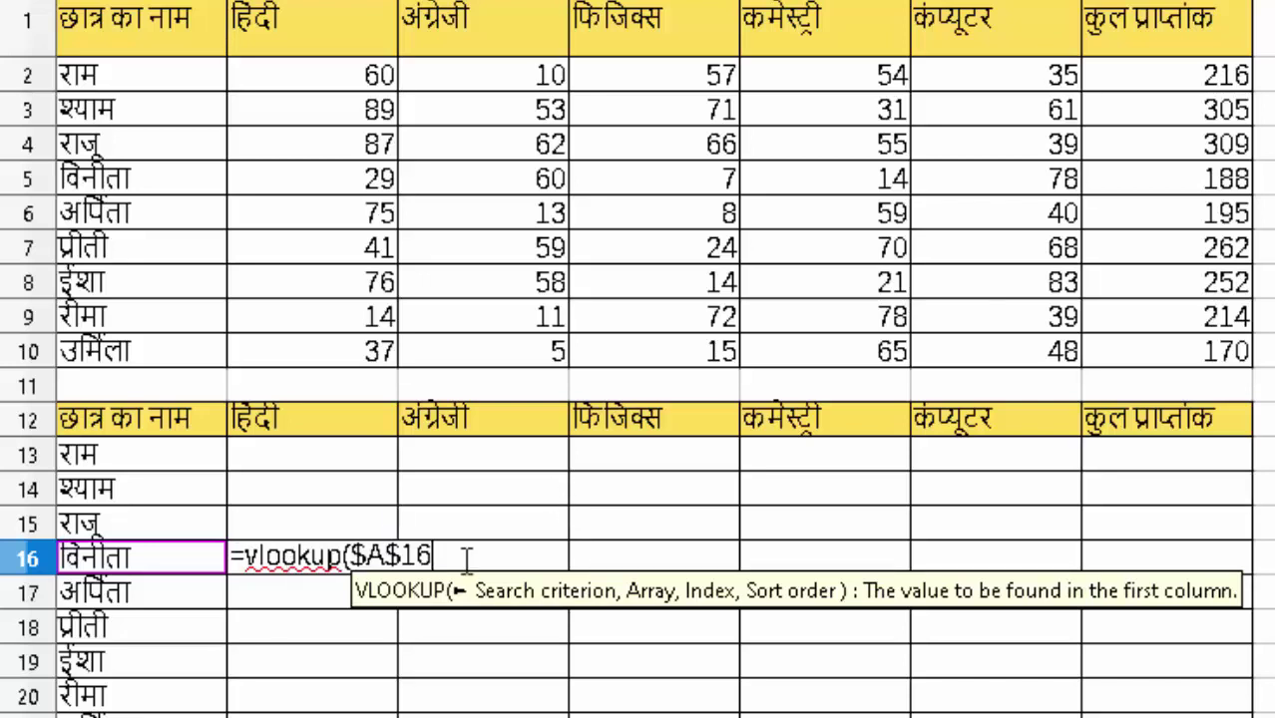
pyautogui.write(',')
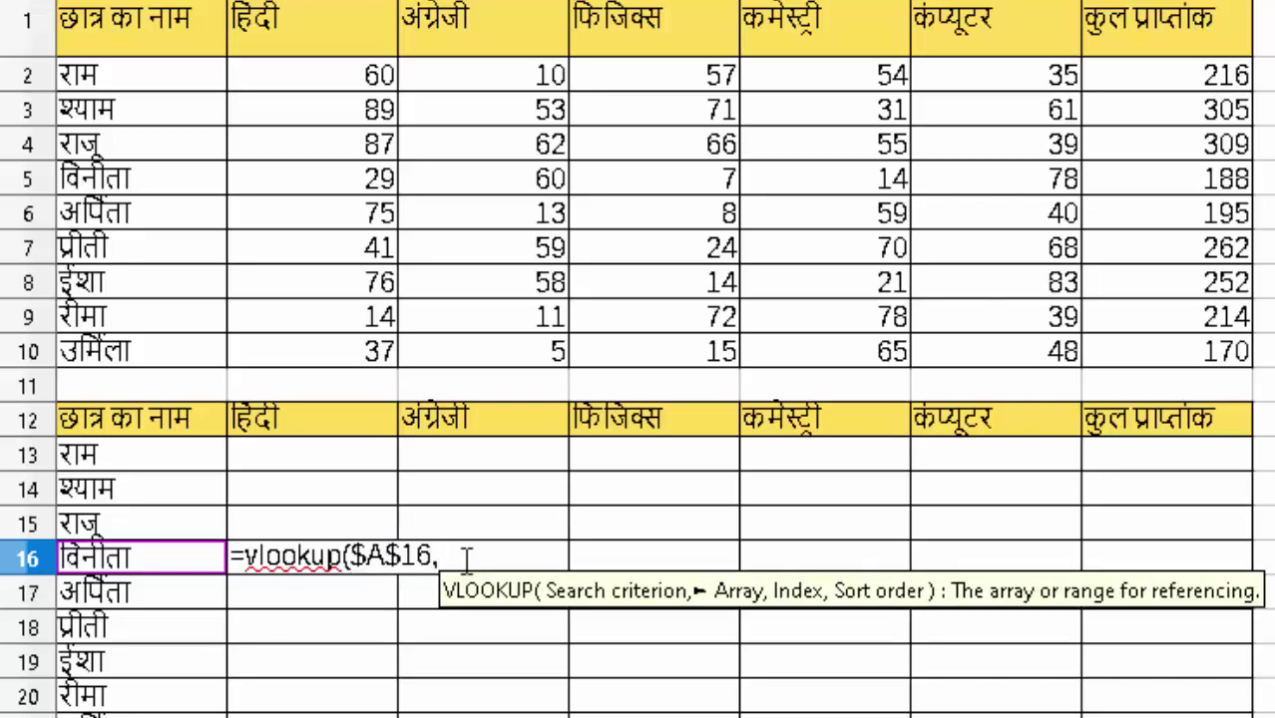
pyautogui.click(140, 32)
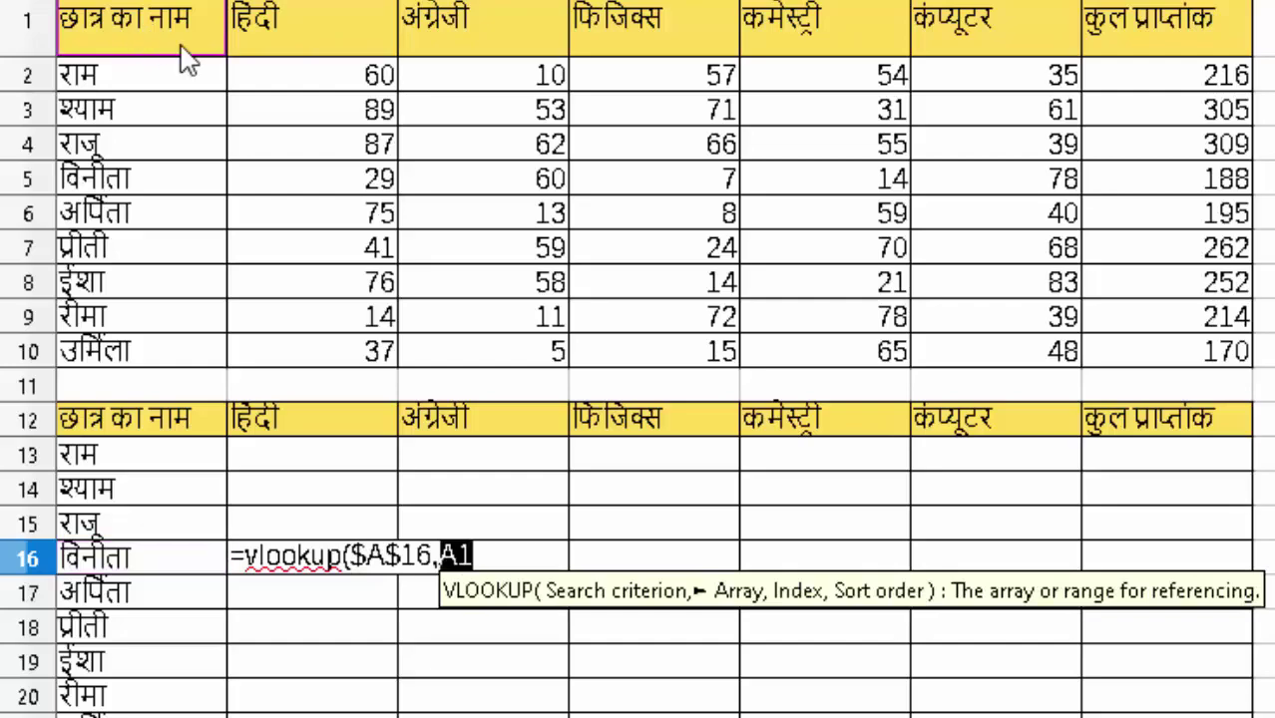
pyautogui.moveTo(186, 60); pyautogui.dragTo(1118, 363)
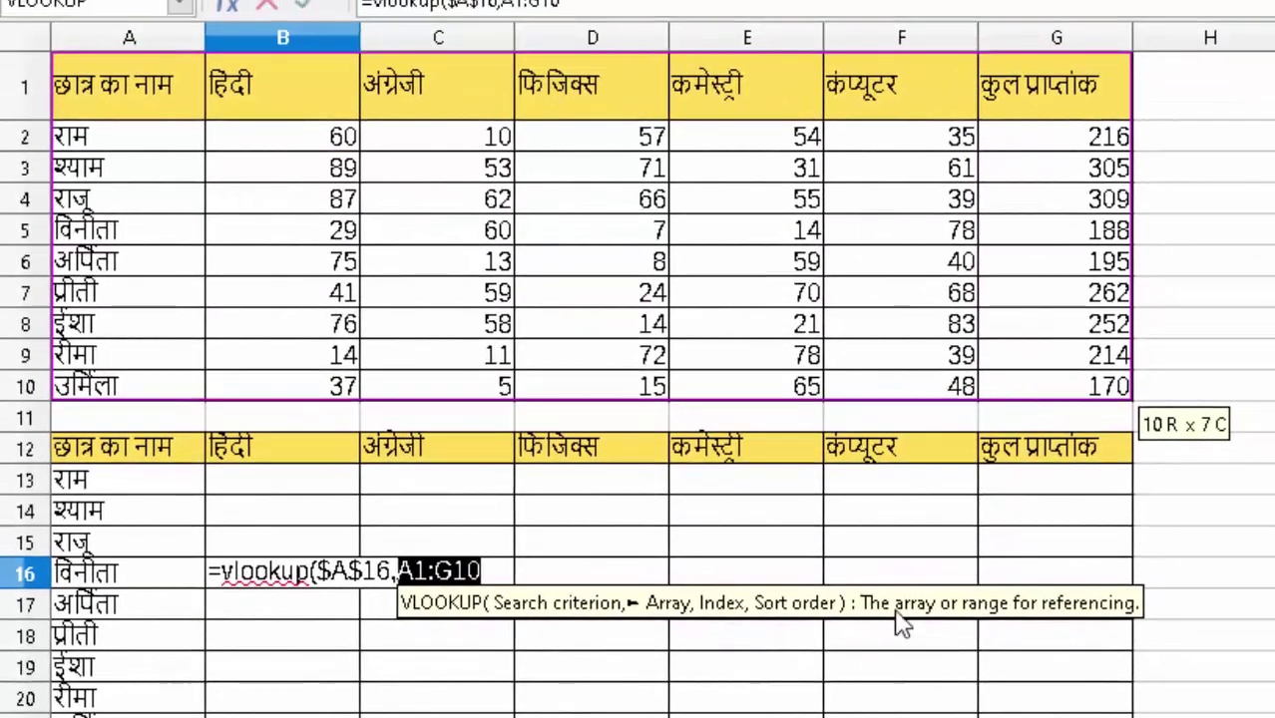
pyautogui.hotkey('shift', 'F4')
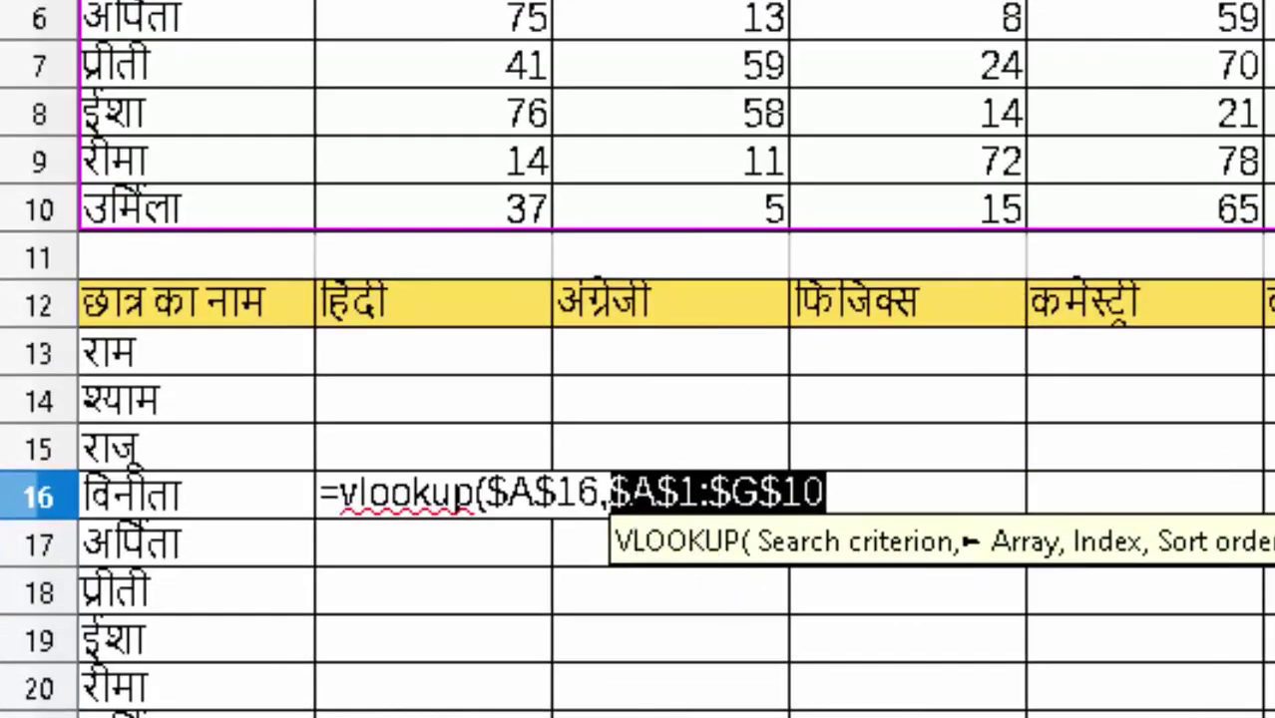
# - Extend B16's formula with columns($A$1:B1) as column index and 0 for exact match
pyautogui.click(838, 494)
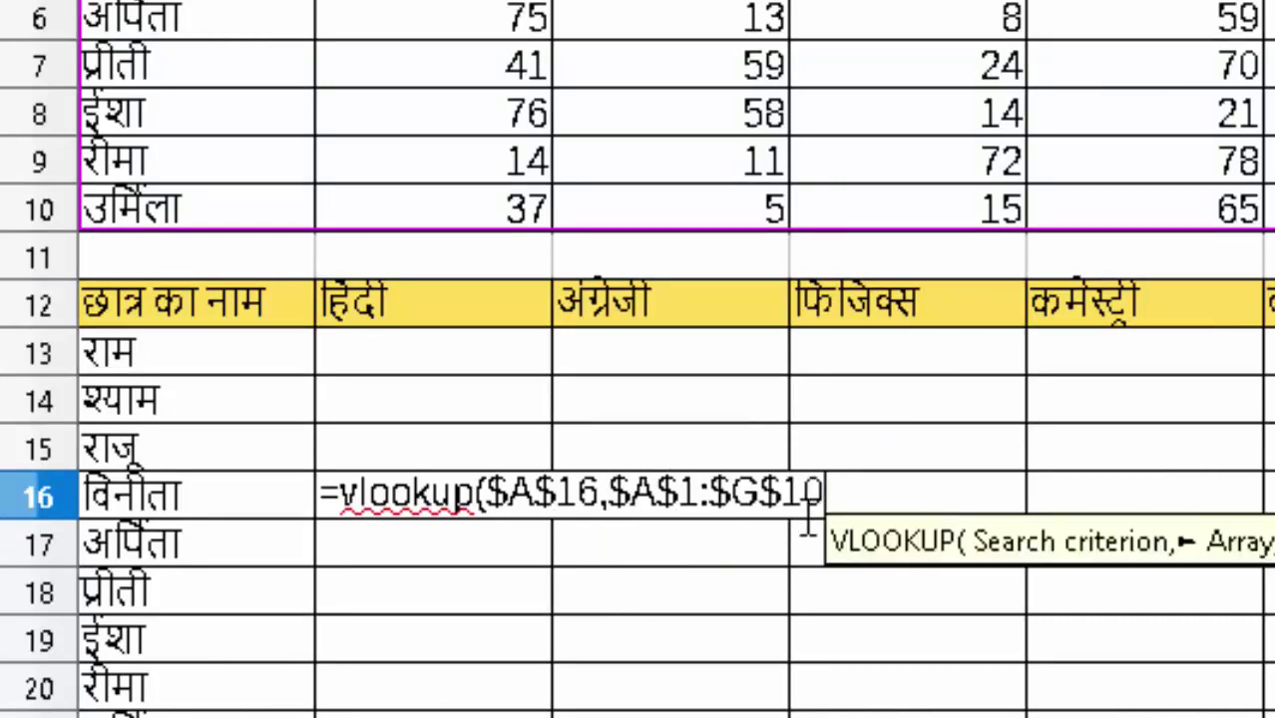
pyautogui.write(',')
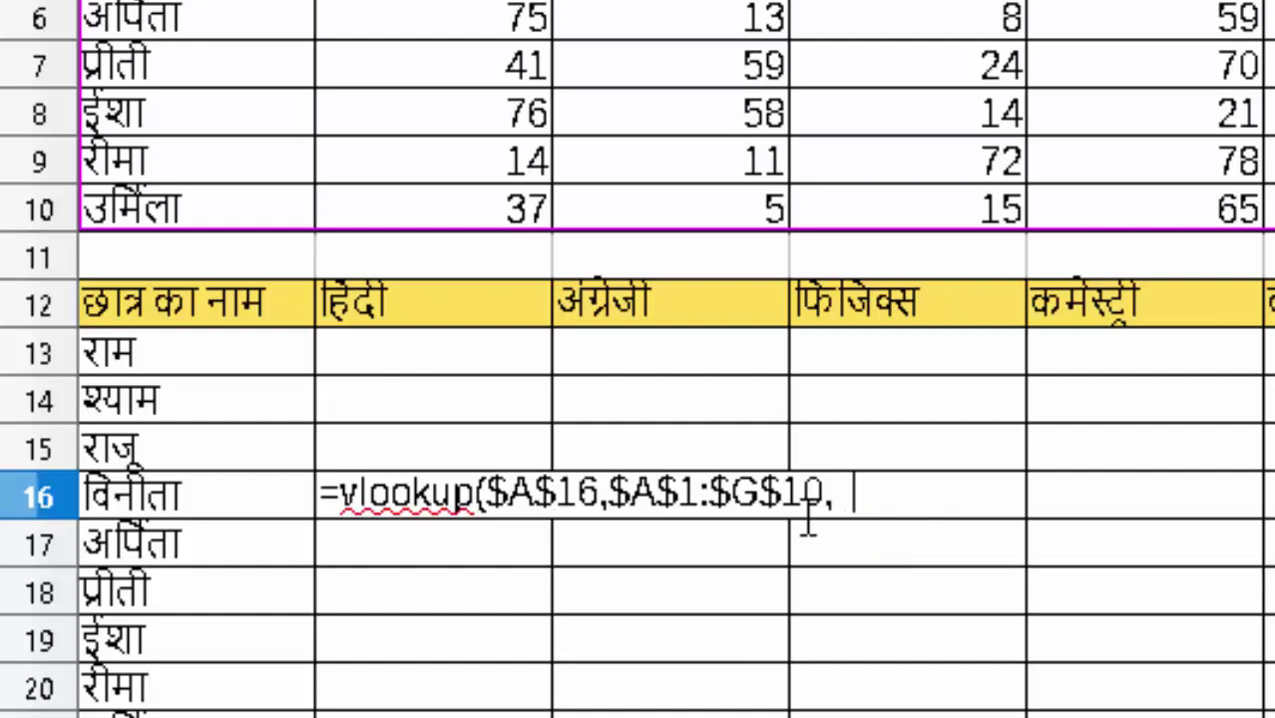
pyautogui.write('co')
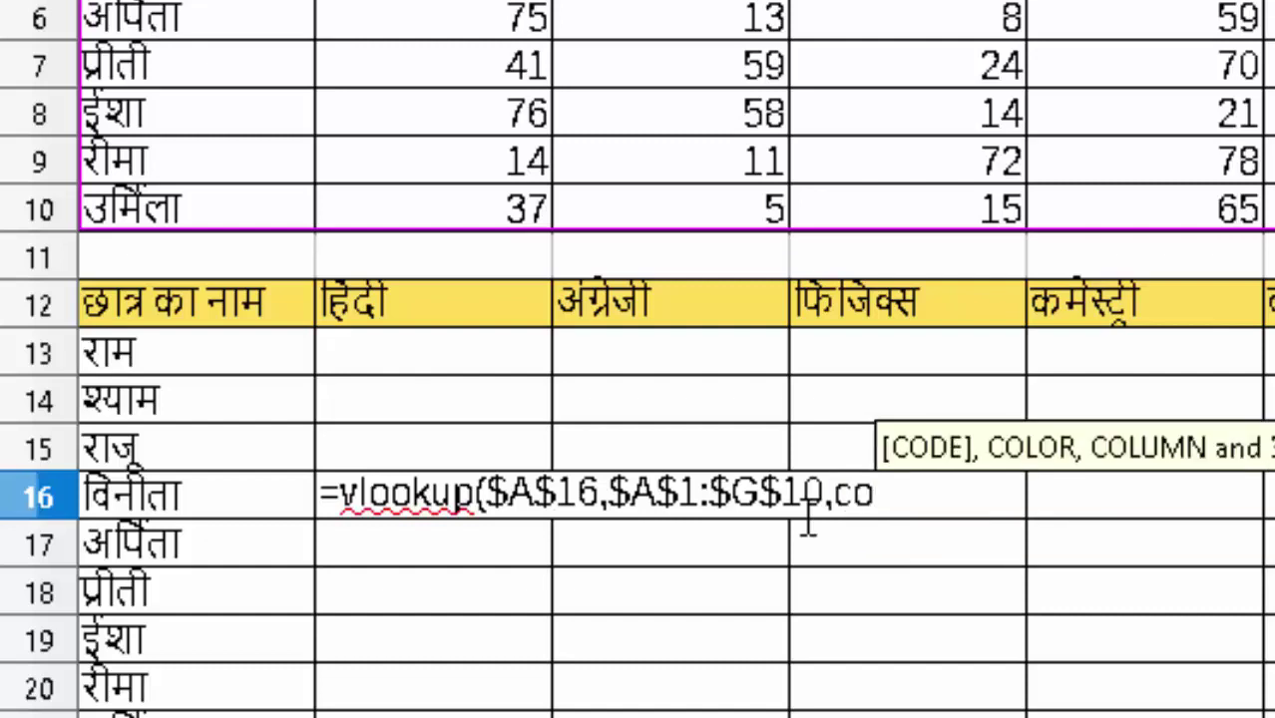
pyautogui.write('lum')
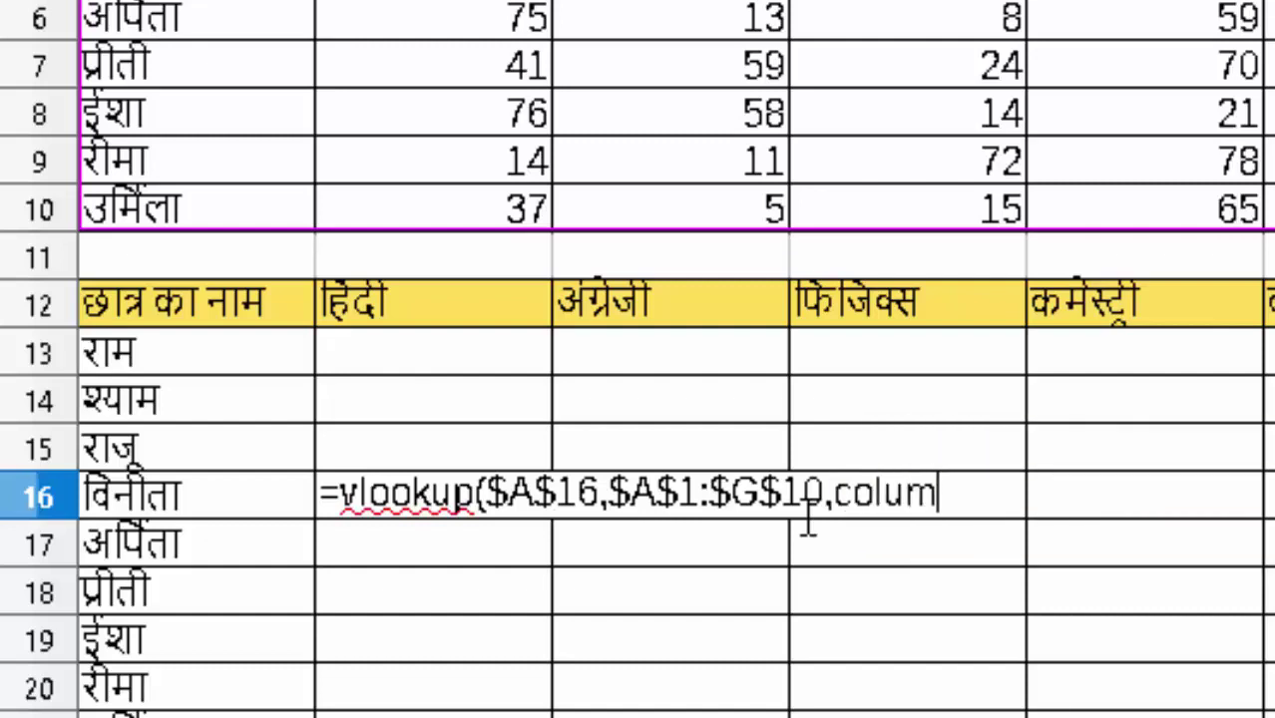
pyautogui.write('ns')
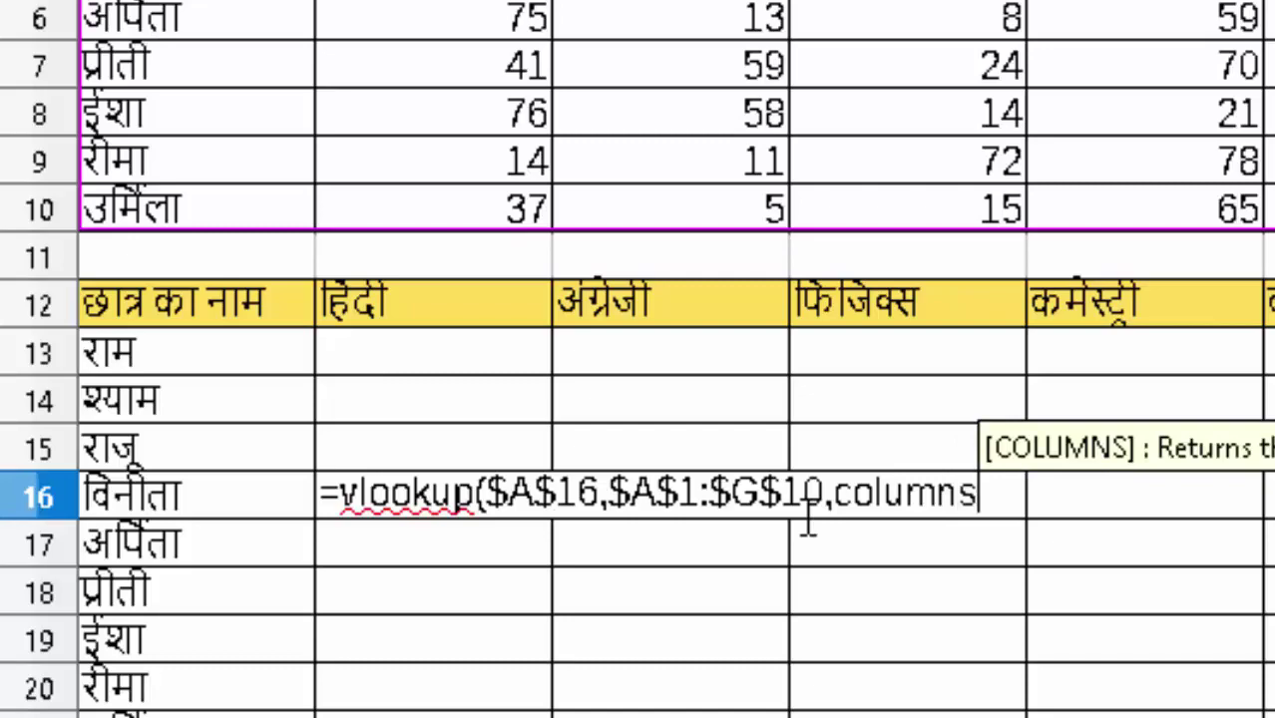
pyautogui.write('(')
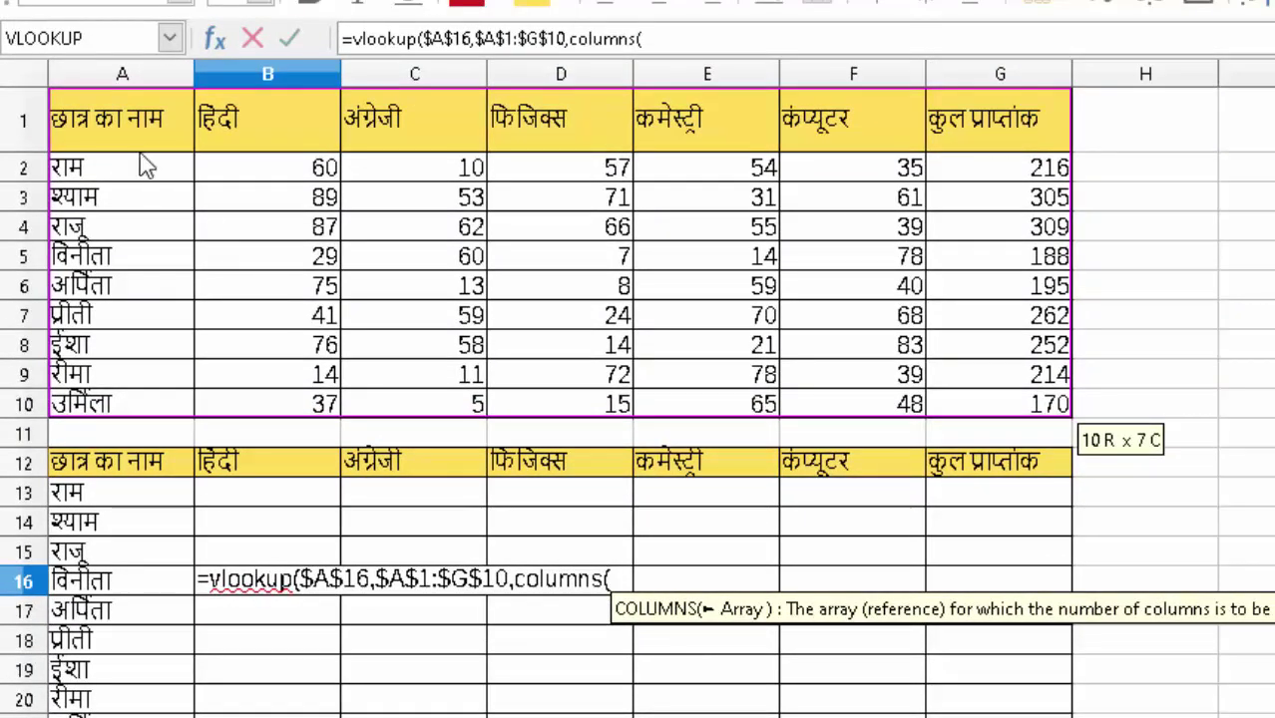
pyautogui.click(145, 137)
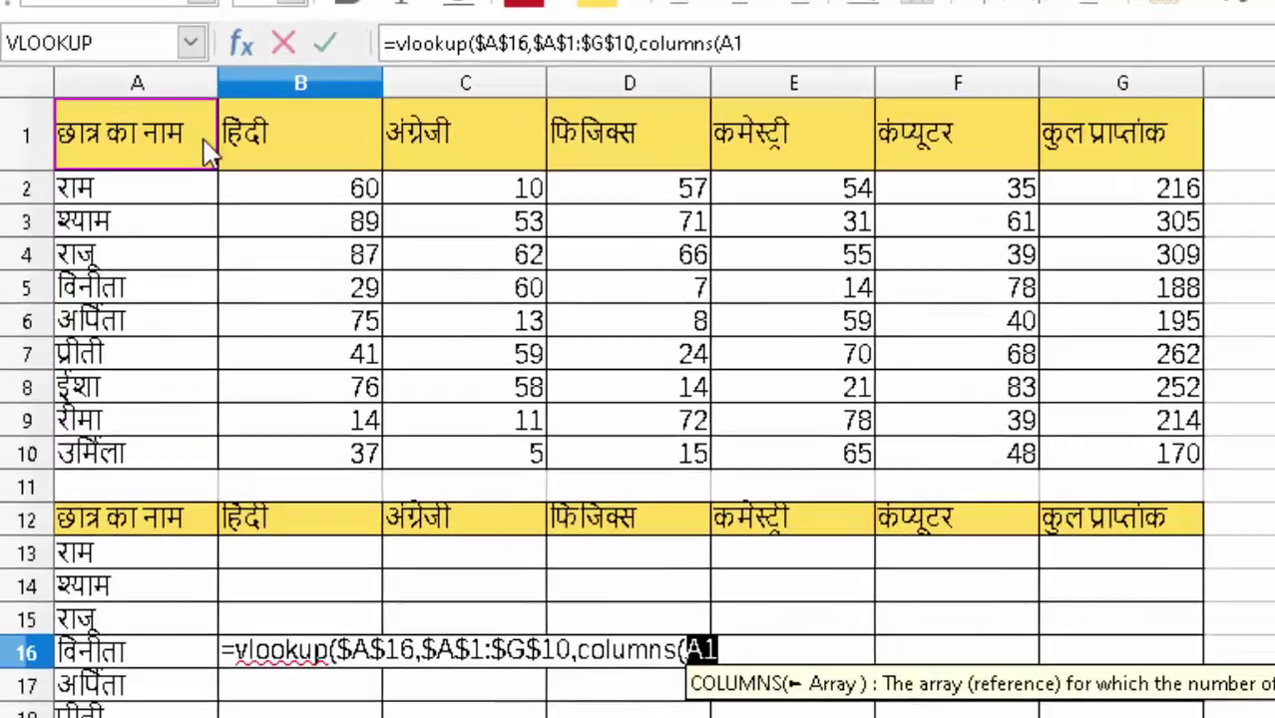
pyautogui.moveTo(145, 136); pyautogui.dragTo(261, 126)
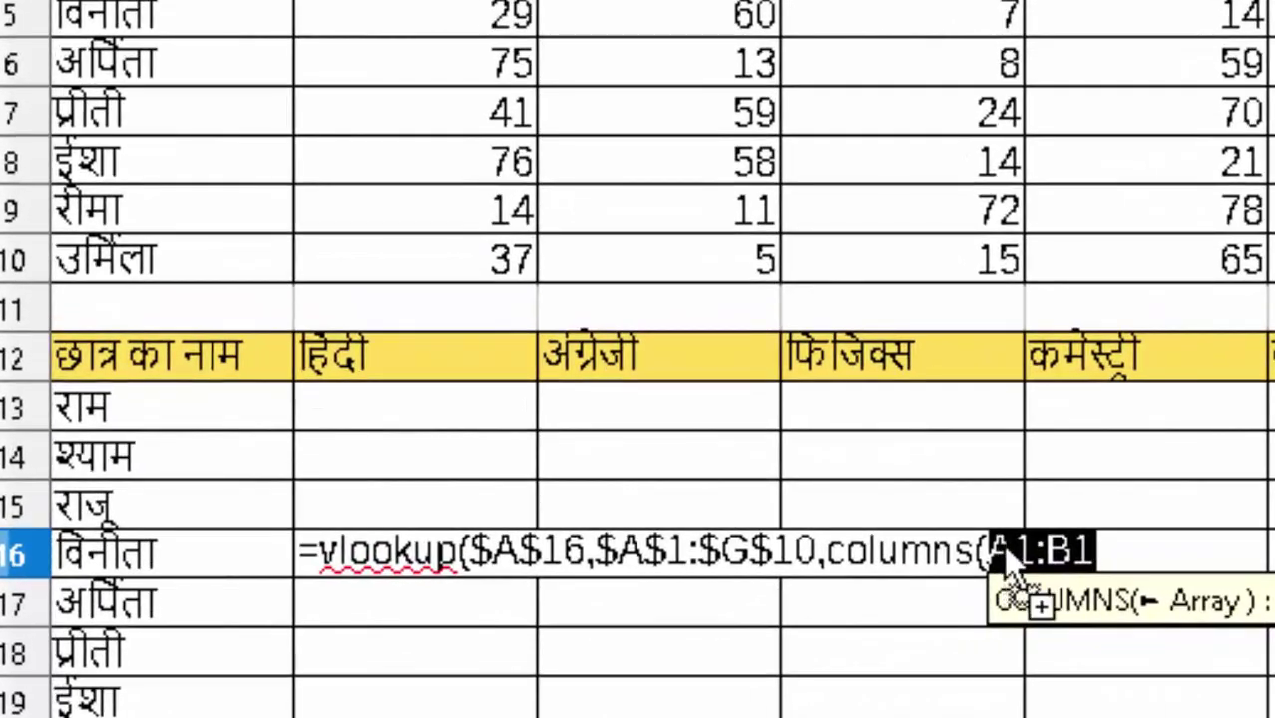
pyautogui.click(1034, 550)
pyautogui.hotkey('shift', 'Left')
pyautogui.hotkey('shift', 'Left')
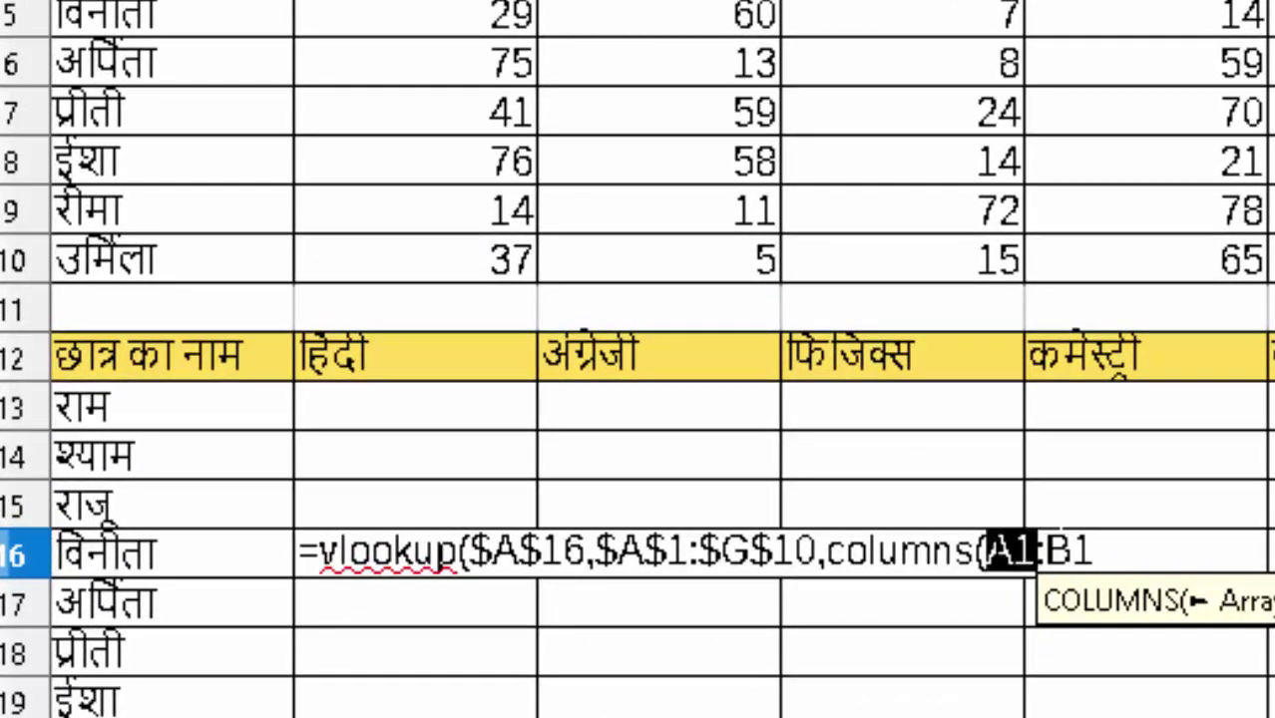
pyautogui.press('F4')
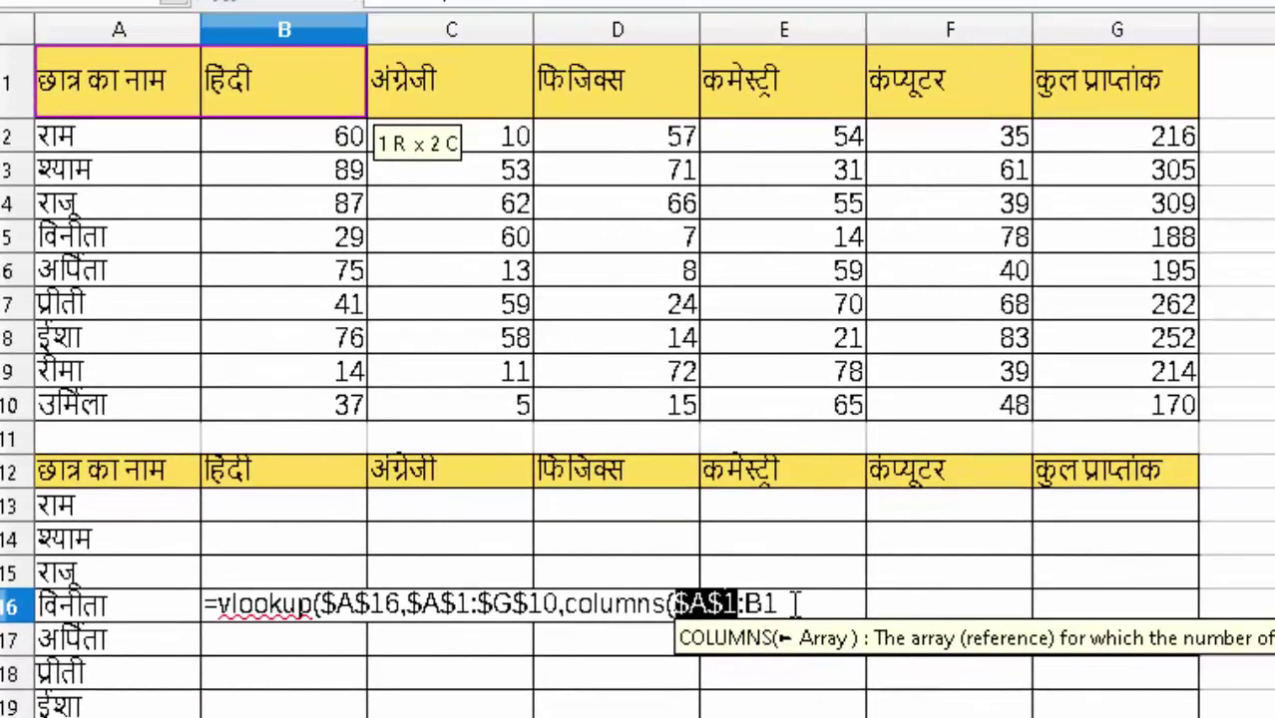
pyautogui.click(794, 602)
pyautogui.write(')')
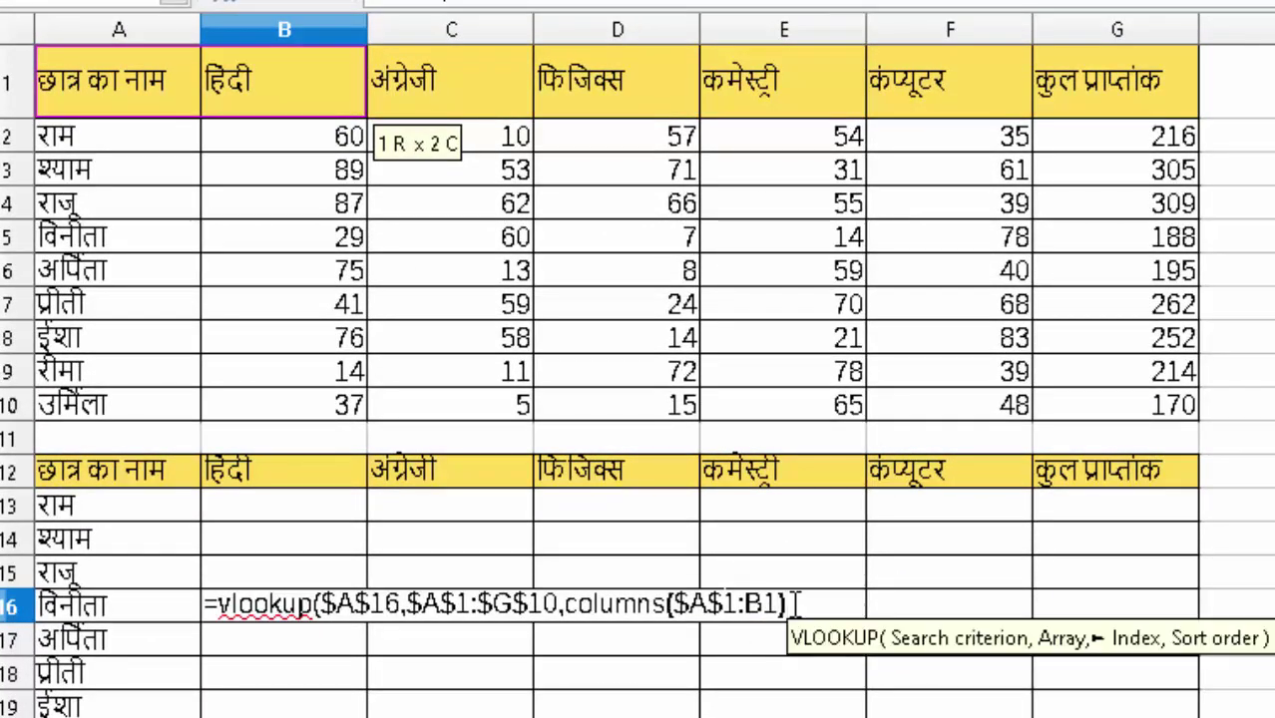
pyautogui.write(',0')
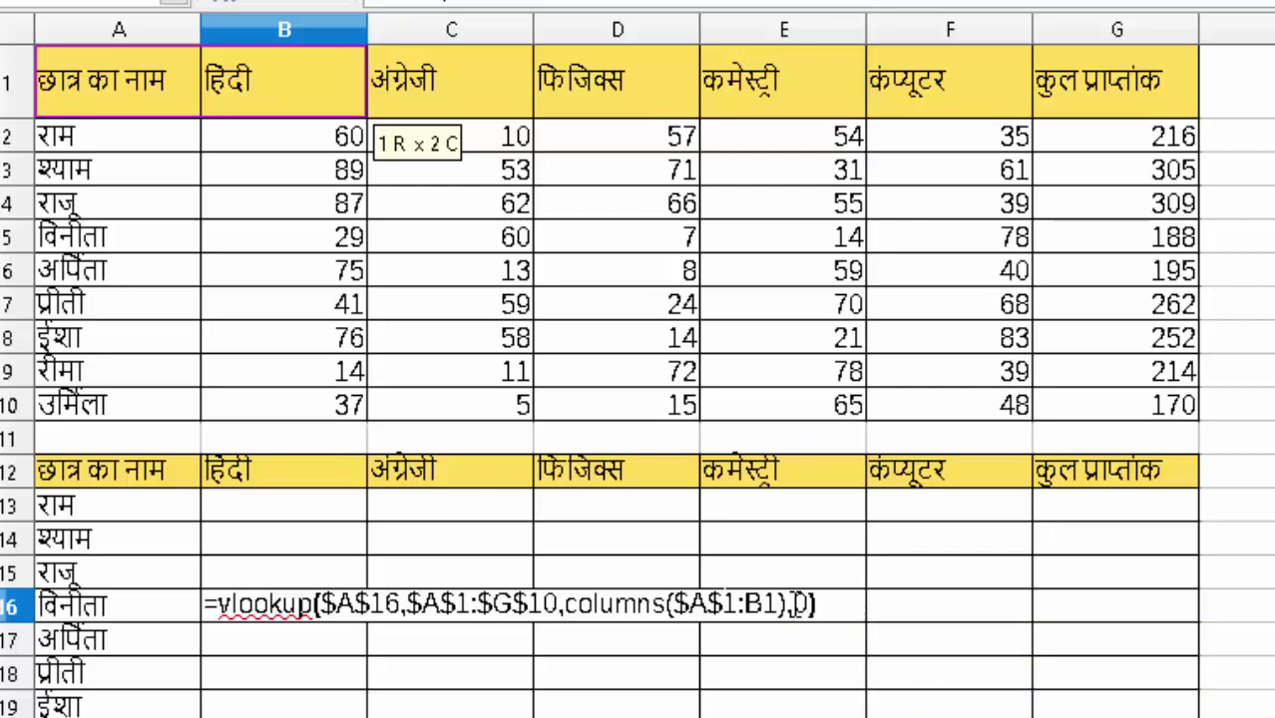
# - Commit the B16 lookup and fill it to G16, giving 29, 60, 7, 14, 78 and 188
pyautogui.press('Return')
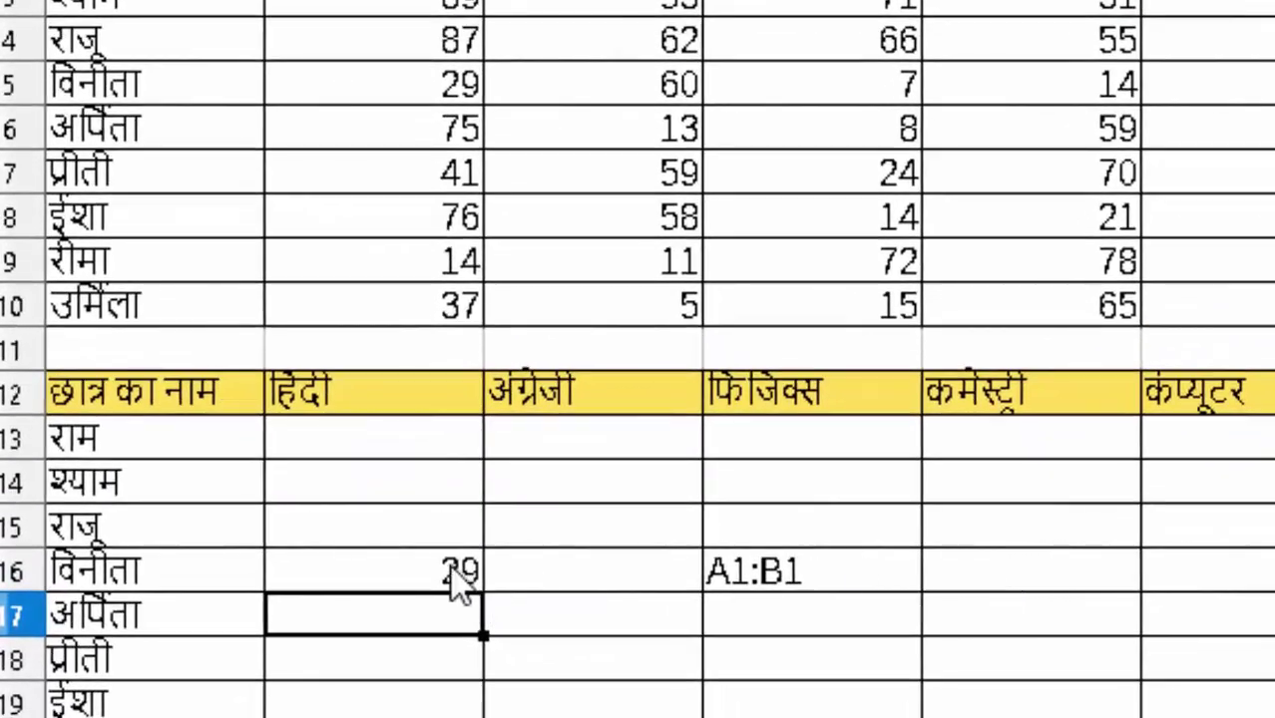
pyautogui.click(452, 570)
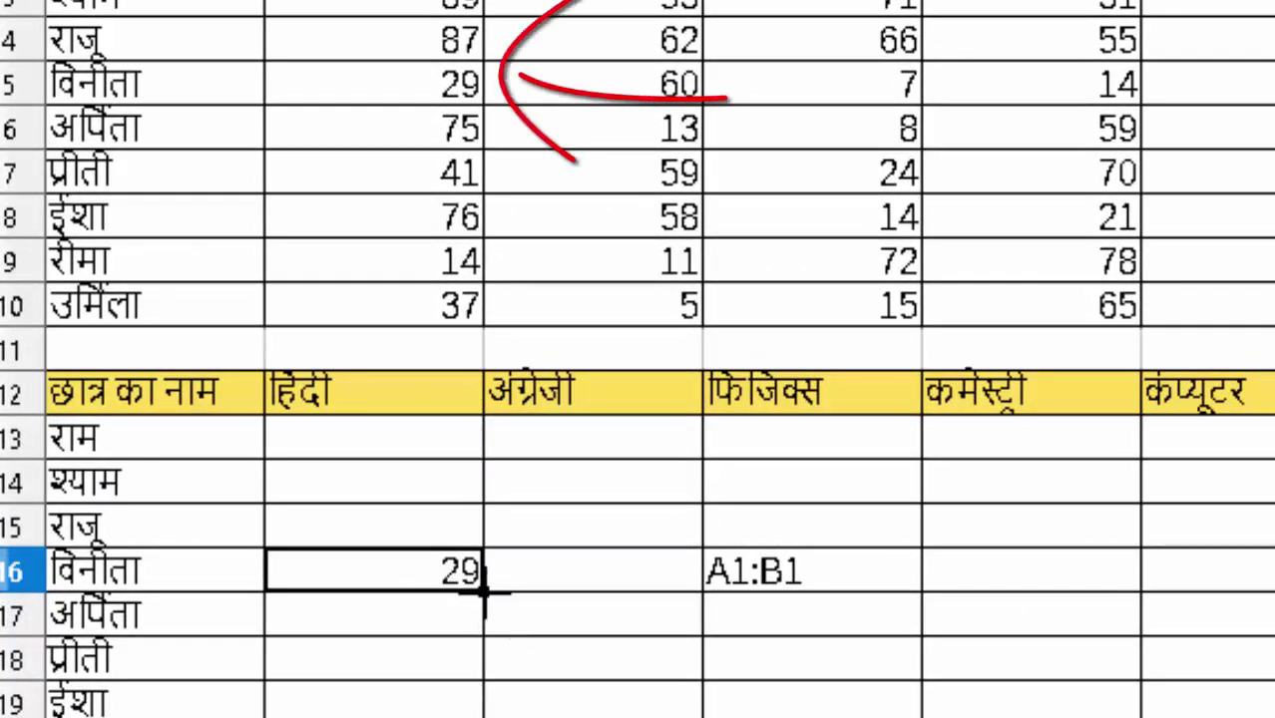
pyautogui.moveTo(483, 591); pyautogui.dragTo(1239, 634)
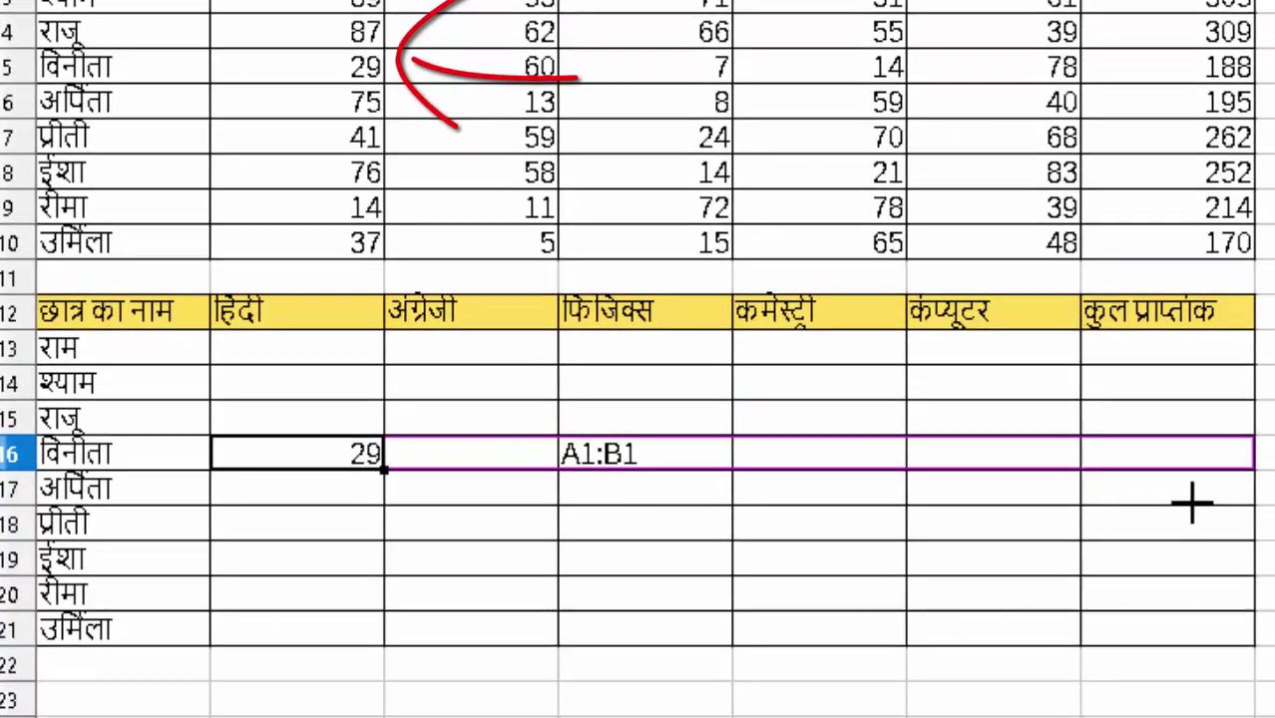
pyautogui.moveTo(1113, 568); pyautogui.dragTo(1189, 502)
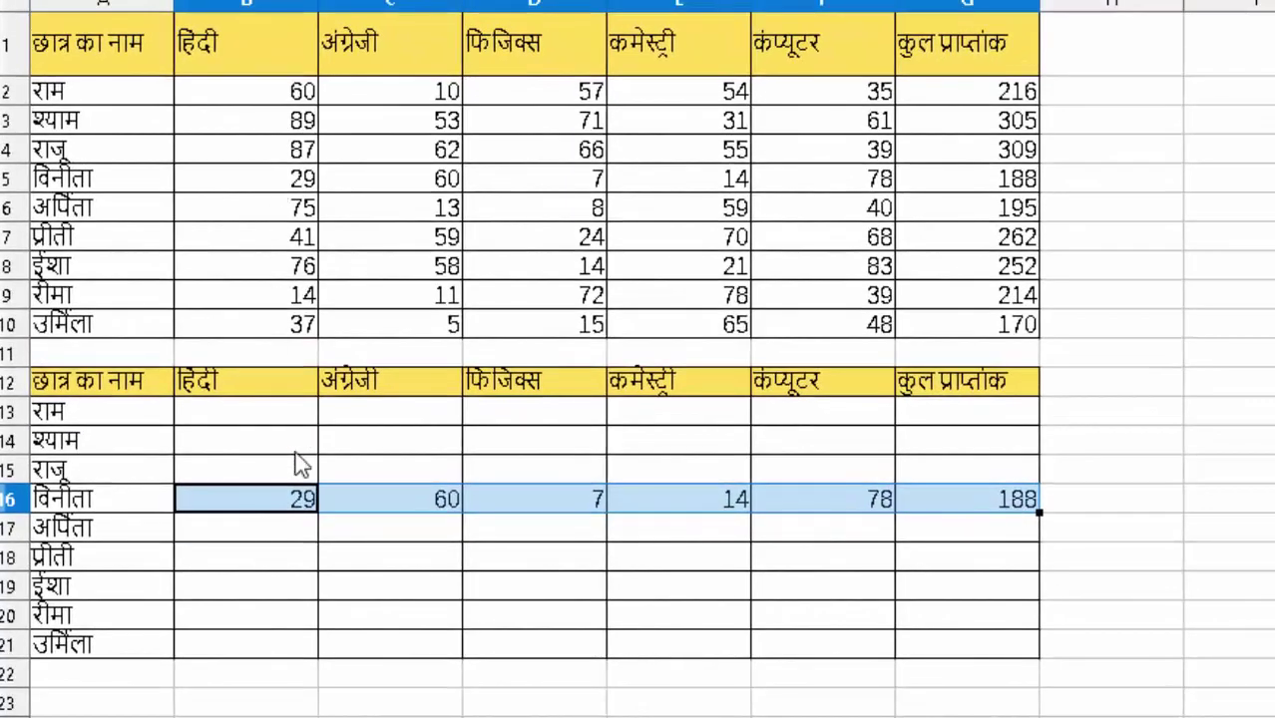
pyautogui.click(284, 506)
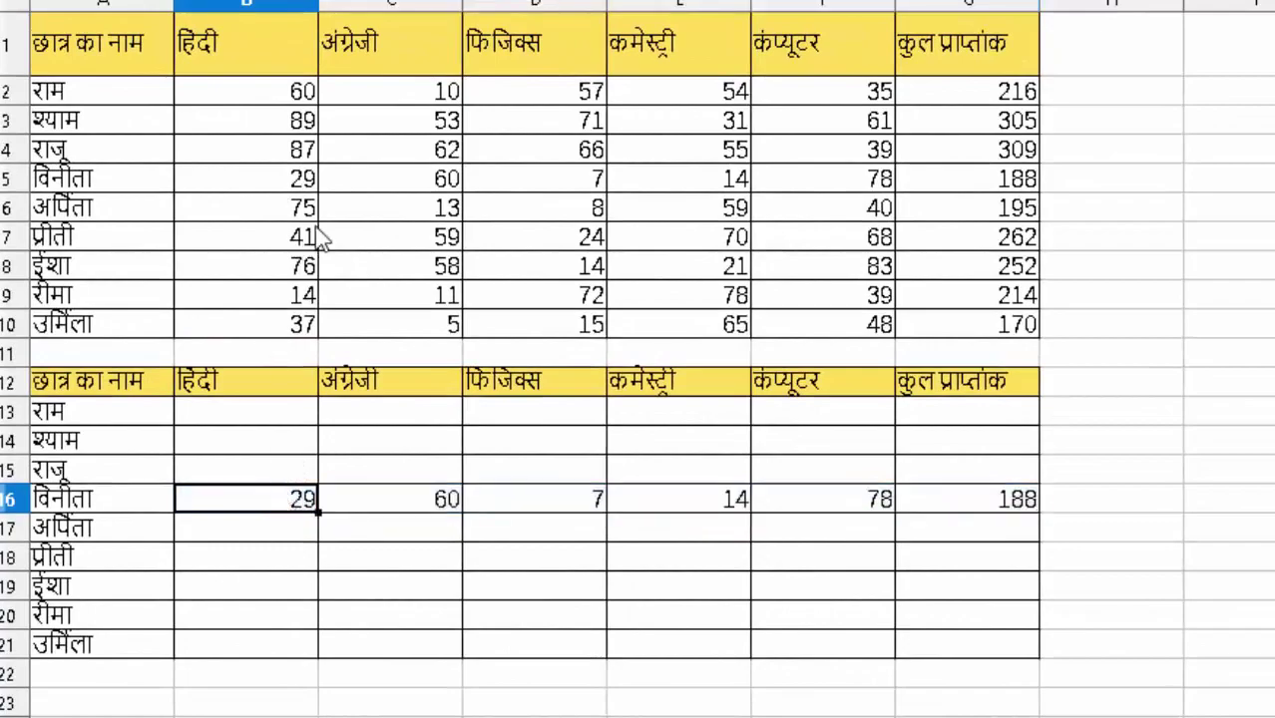
pyautogui.click(437, 183)
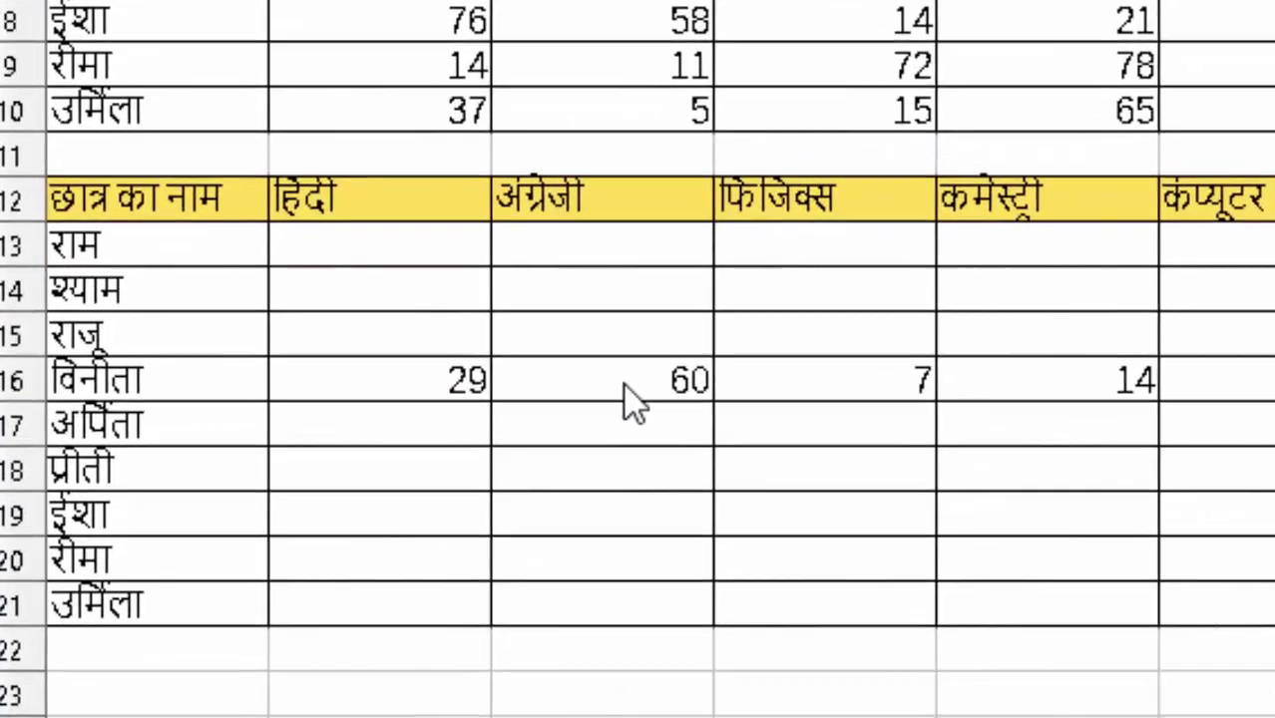
pyautogui.click(444, 504)
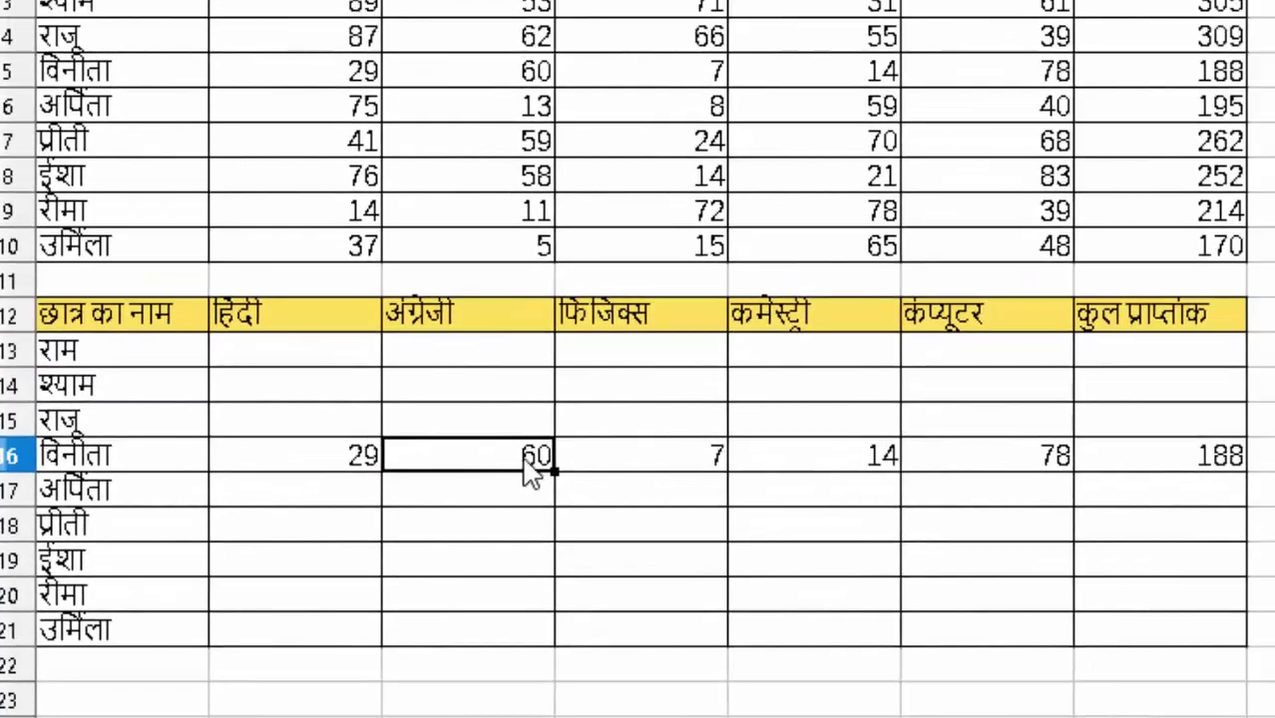
pyautogui.click(618, 468)
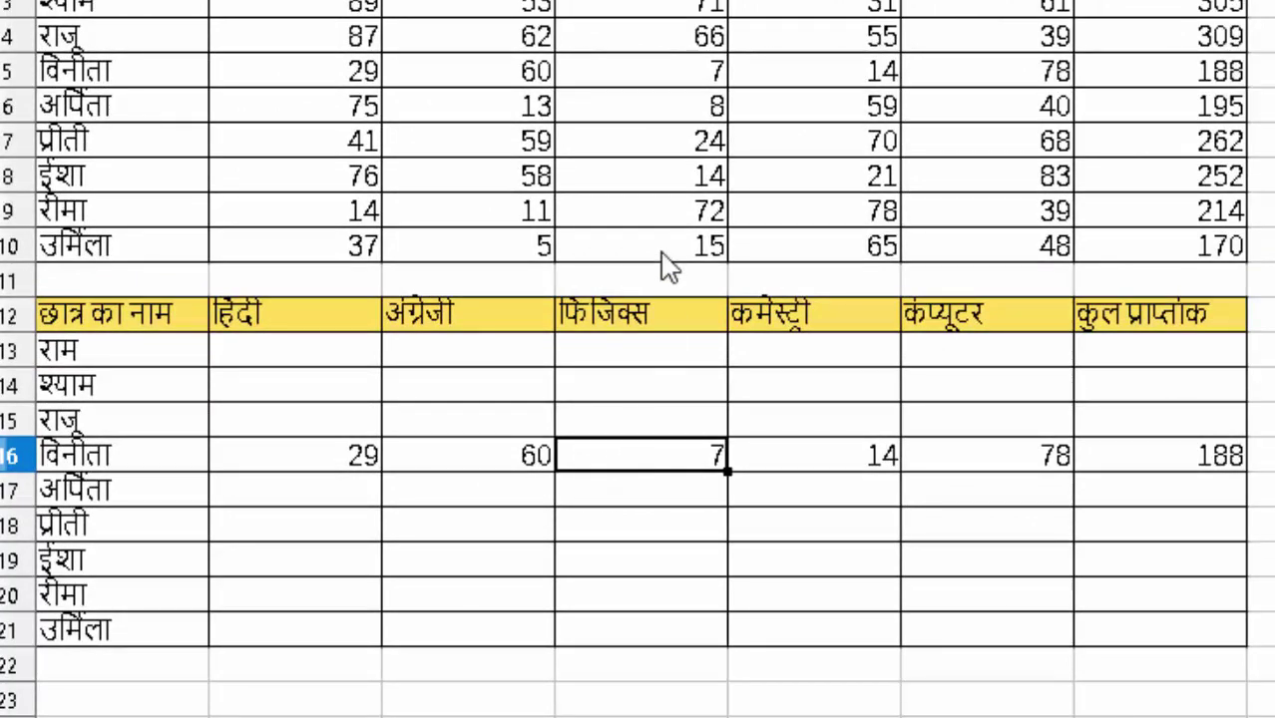
pyautogui.click(653, 78)
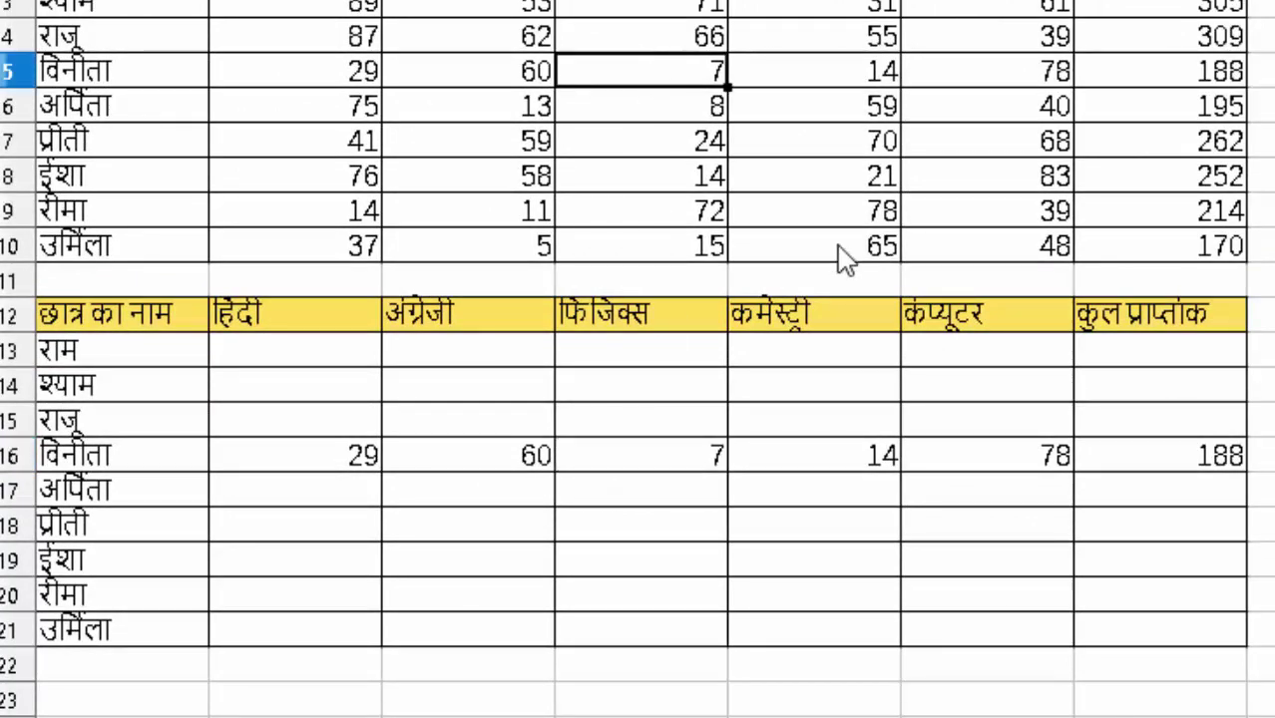
pyautogui.click(842, 461)
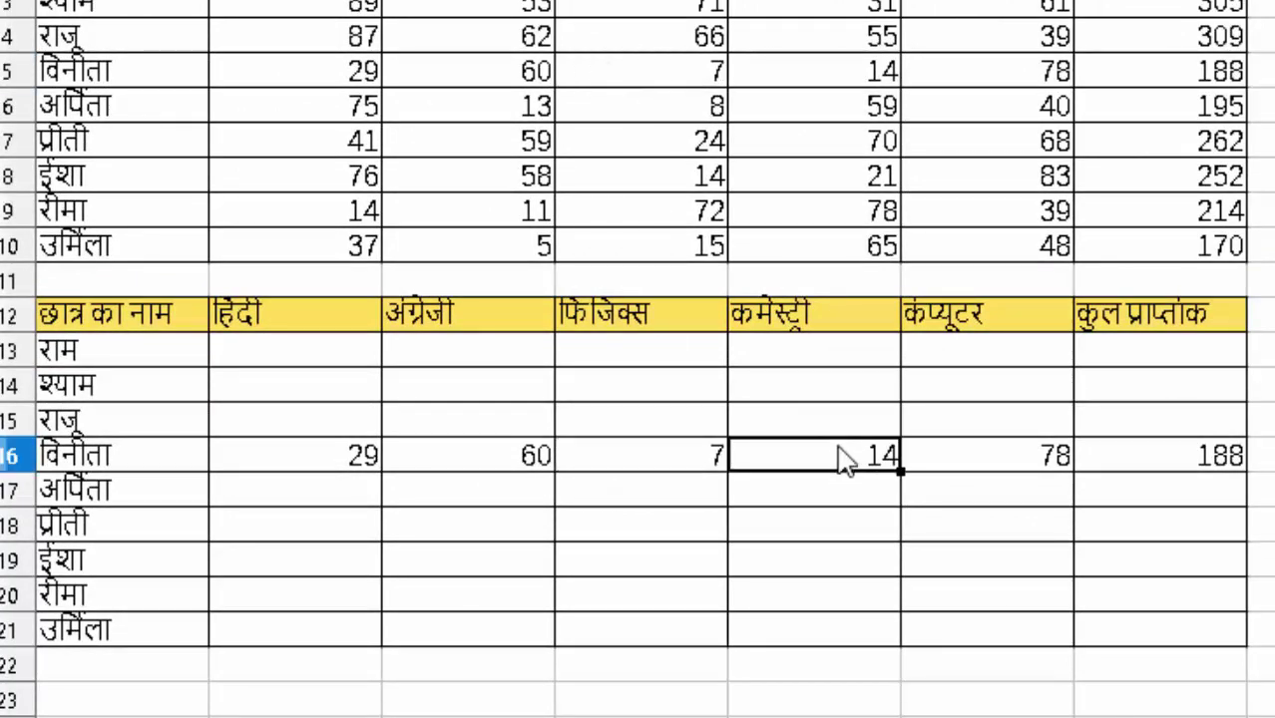
pyautogui.click(850, 78)
pyautogui.click(1055, 465)
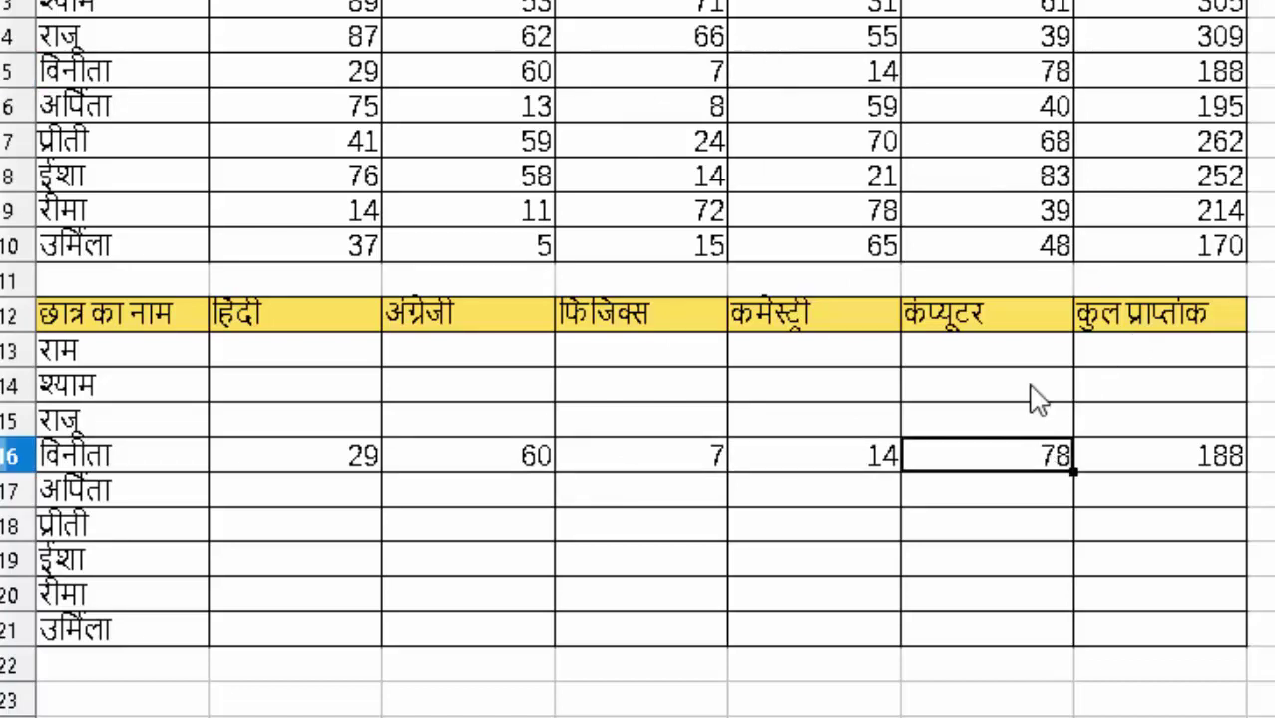
pyautogui.click(1050, 84)
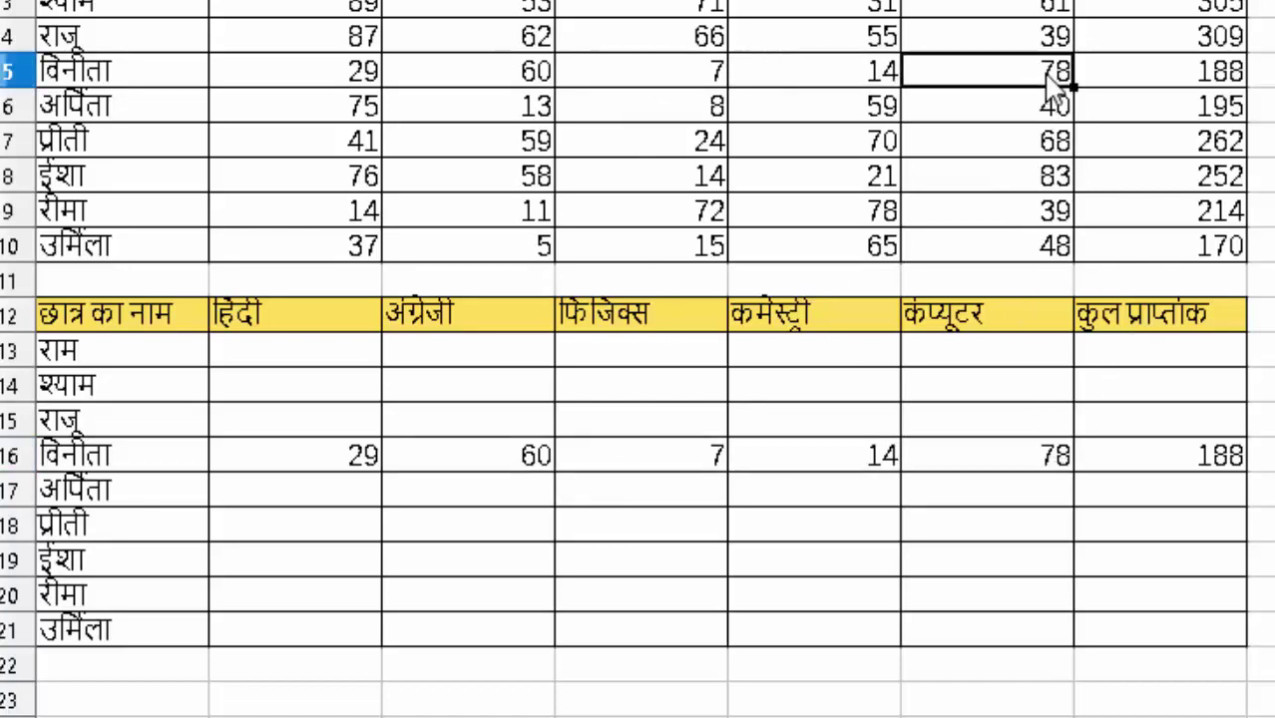
pyautogui.click(1195, 465)
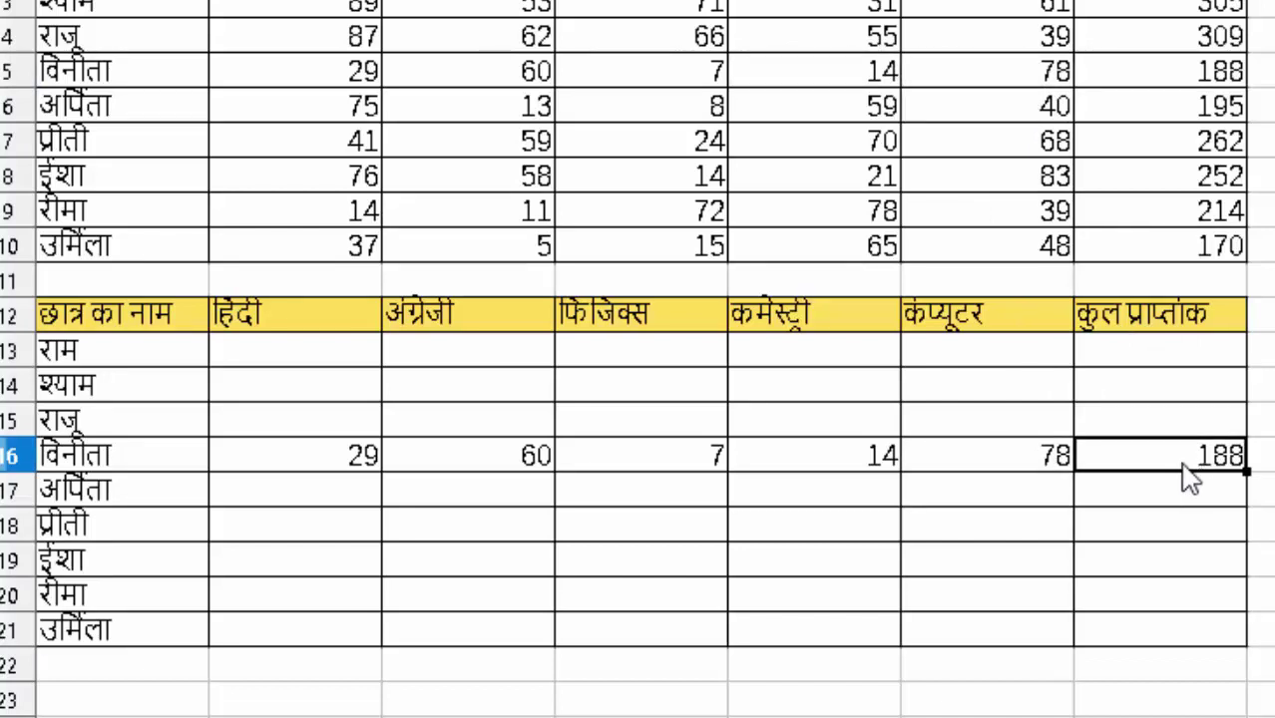
pyautogui.click(298, 363)
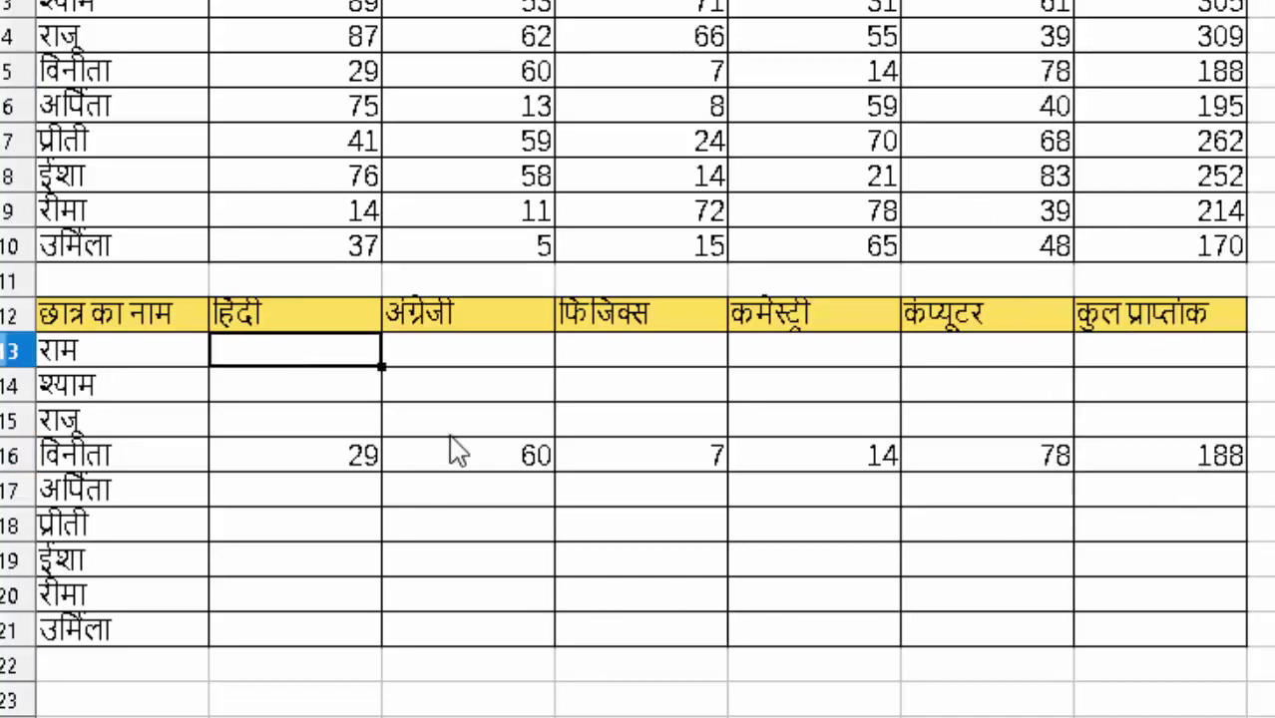
# - Start B13's formula as =vlookup($A$2,$A$1:$G$10 with absolute lookup value and range
pyautogui.write('=v')
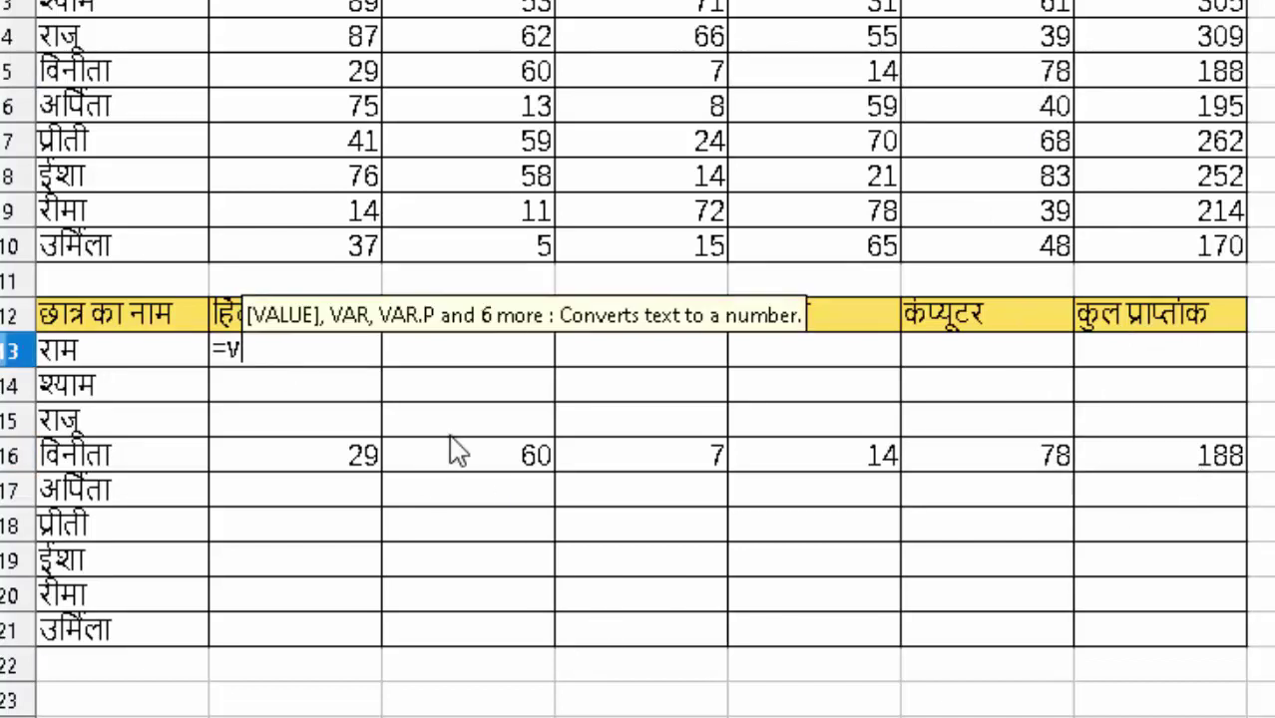
pyautogui.write('look')
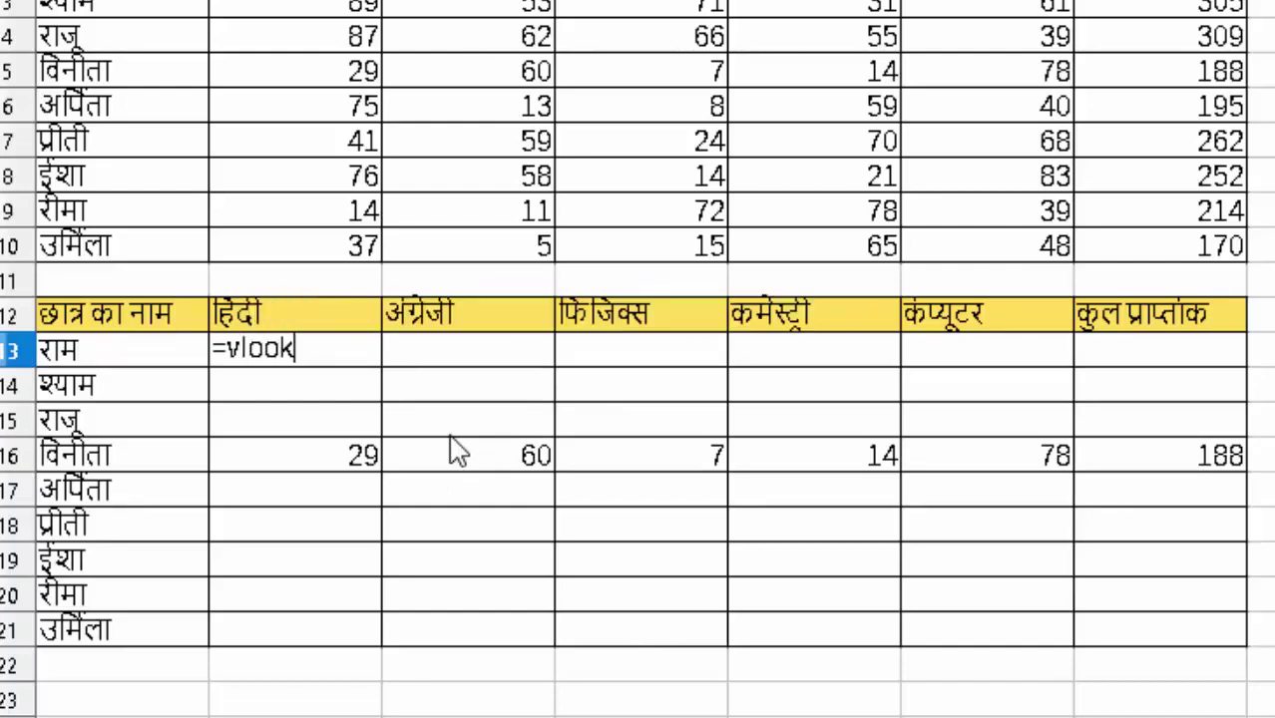
pyautogui.write('u')
pyautogui.write('p')
pyautogui.write('(')
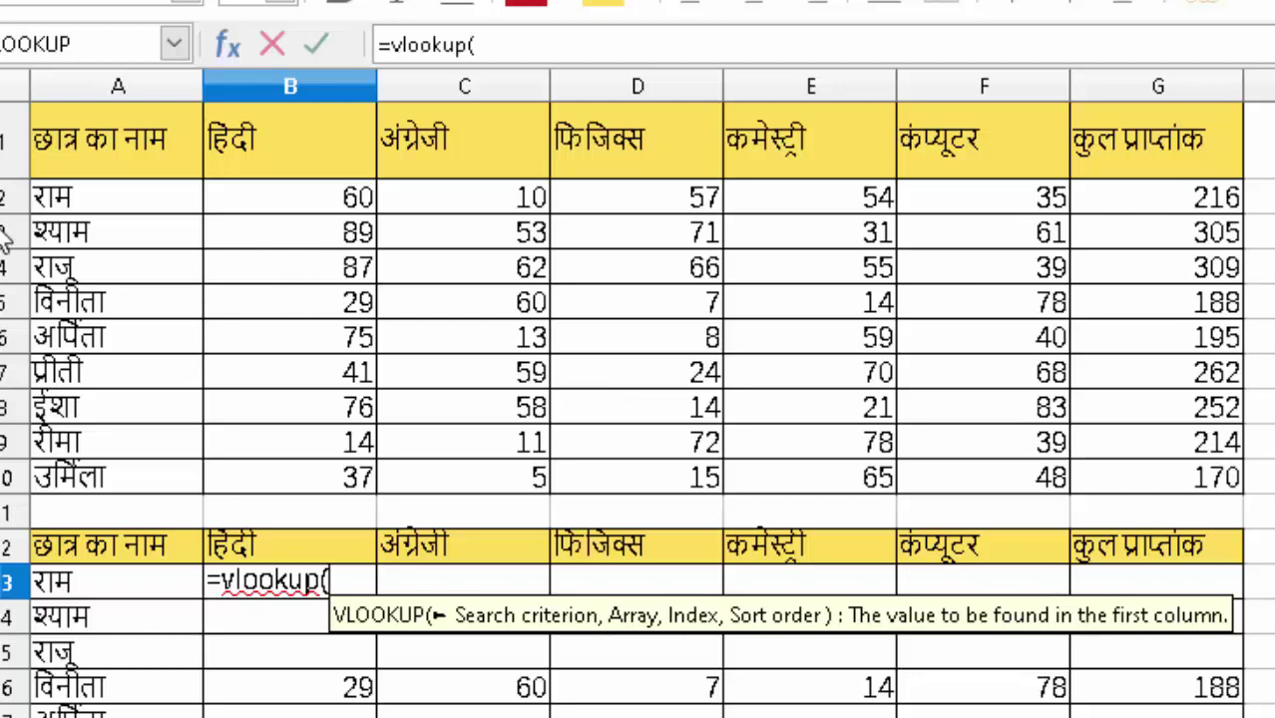
pyautogui.click(80, 202)
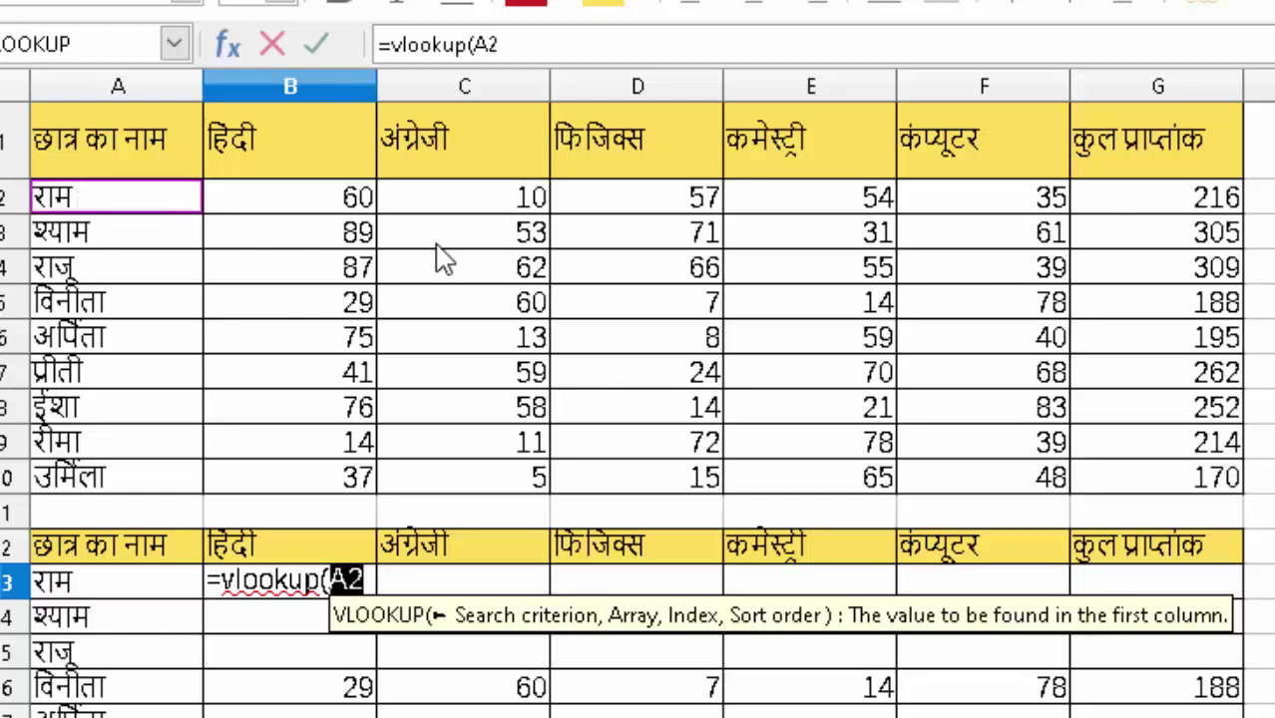
pyautogui.press('F4')
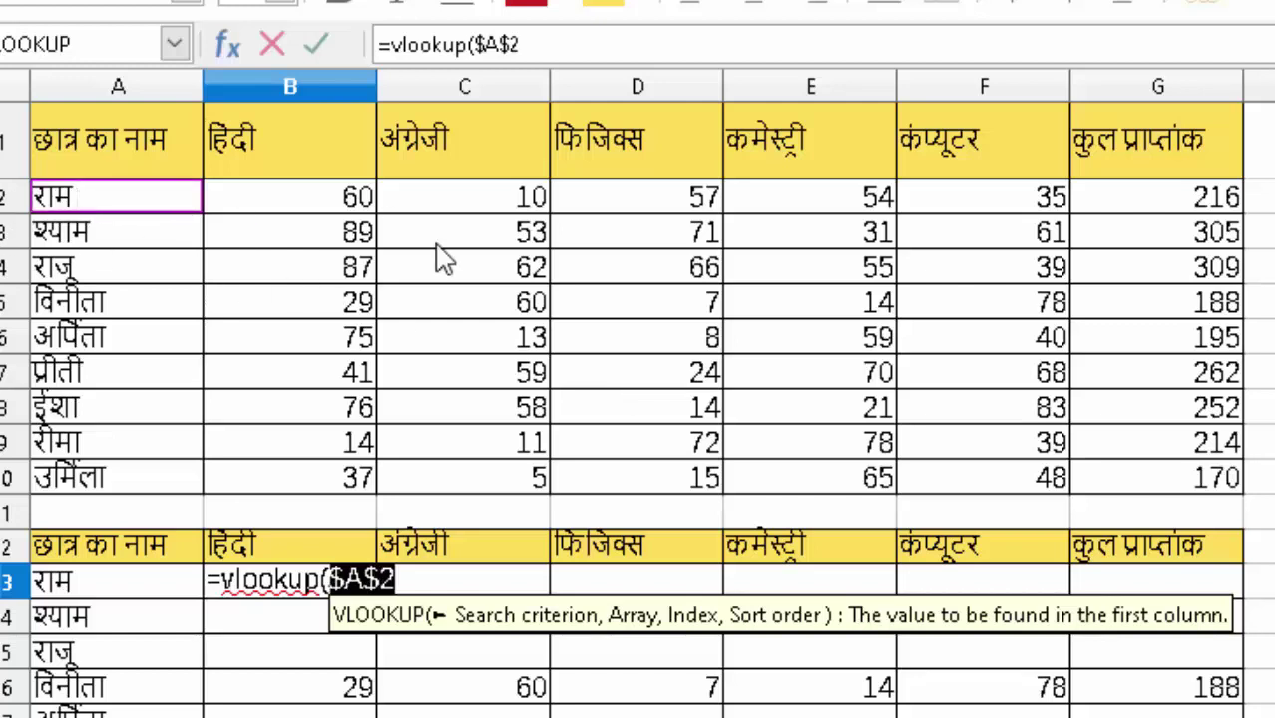
pyautogui.write(',')
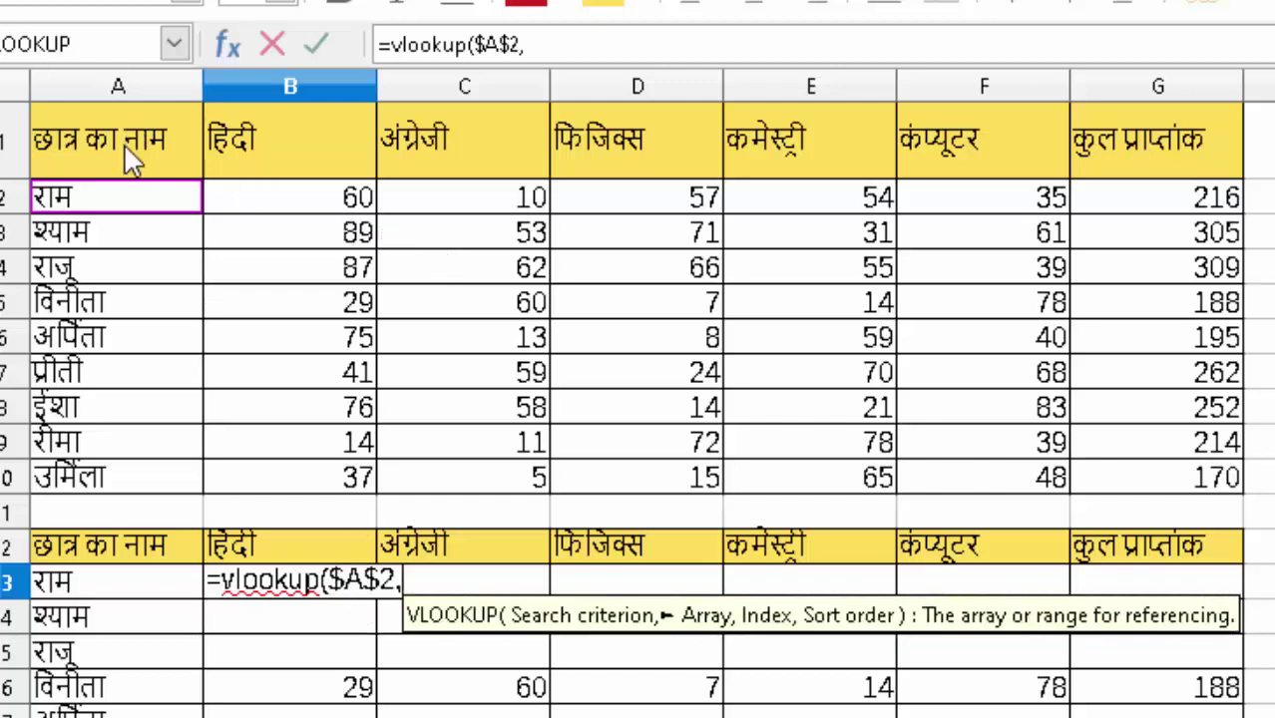
pyautogui.moveTo(127, 144)
pyautogui.mouseDown()
pyautogui.moveTo(973, 479)
pyautogui.moveTo(1145, 489)
pyautogui.mouseUp()
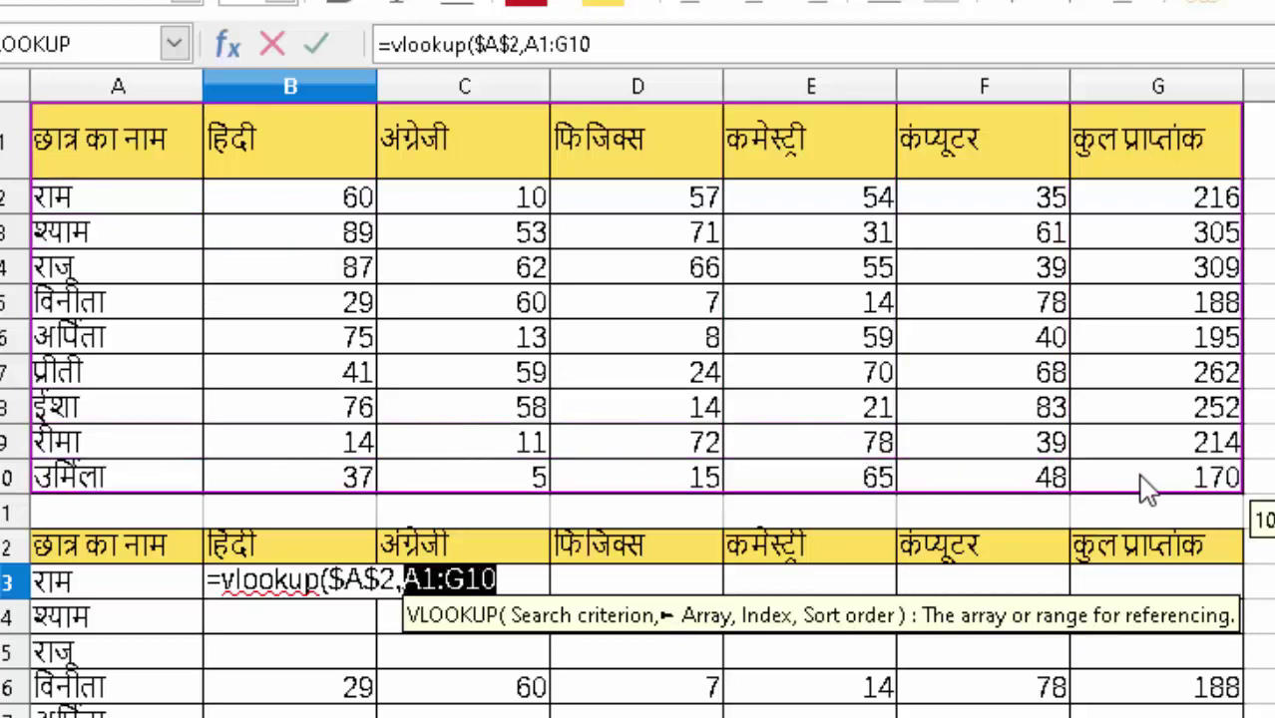
pyautogui.press('F4')
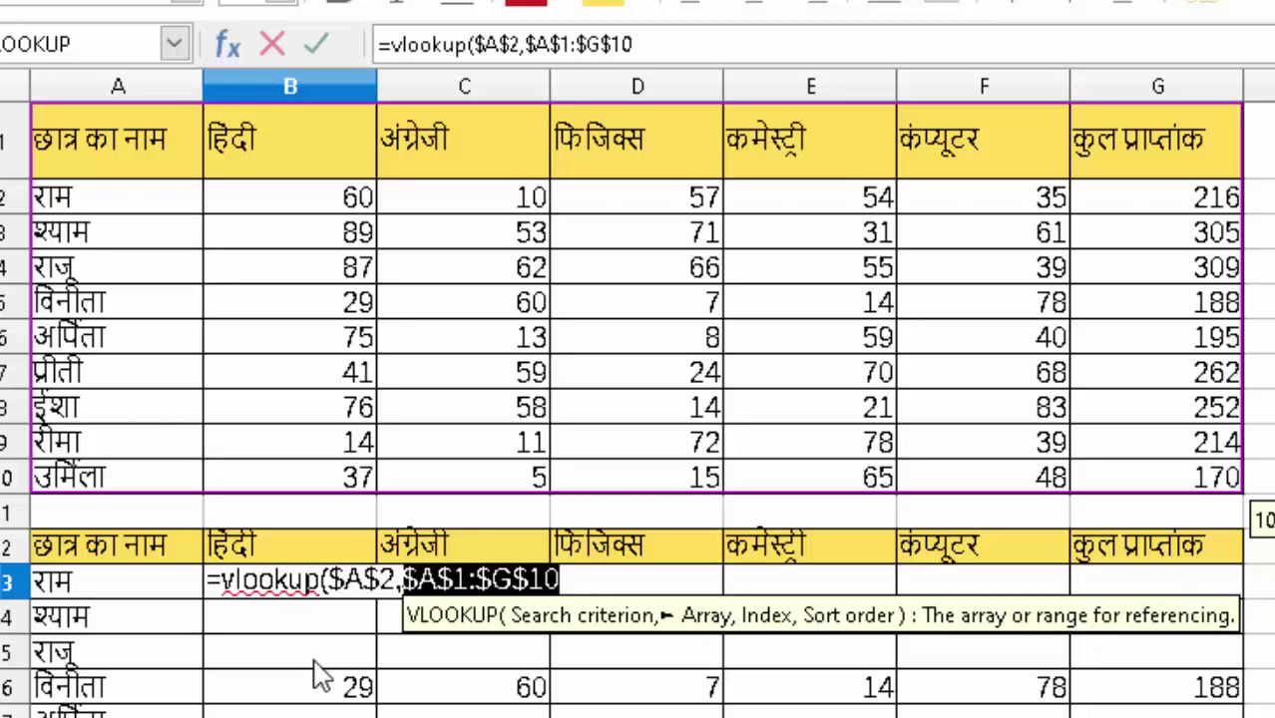
# - Finish it with columns($A$1:B1),0) and commit, so B13 returns 60
pyautogui.click(612, 586)
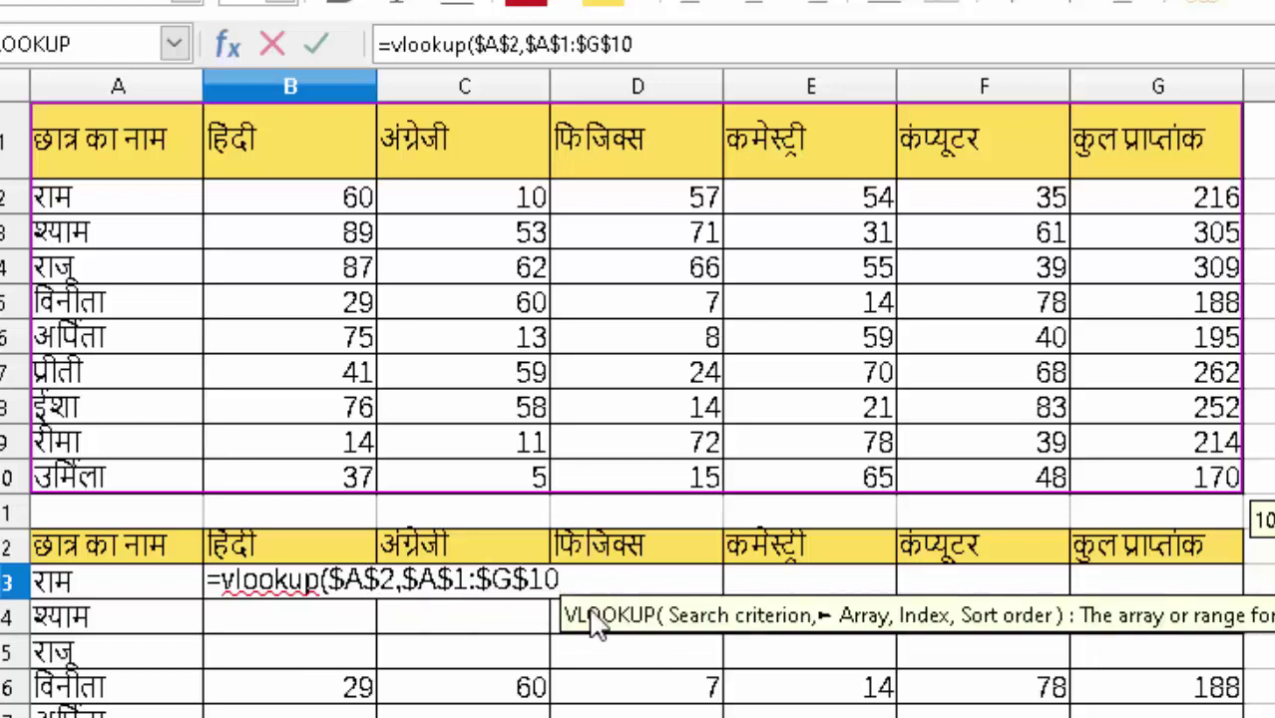
pyautogui.write(',colu')
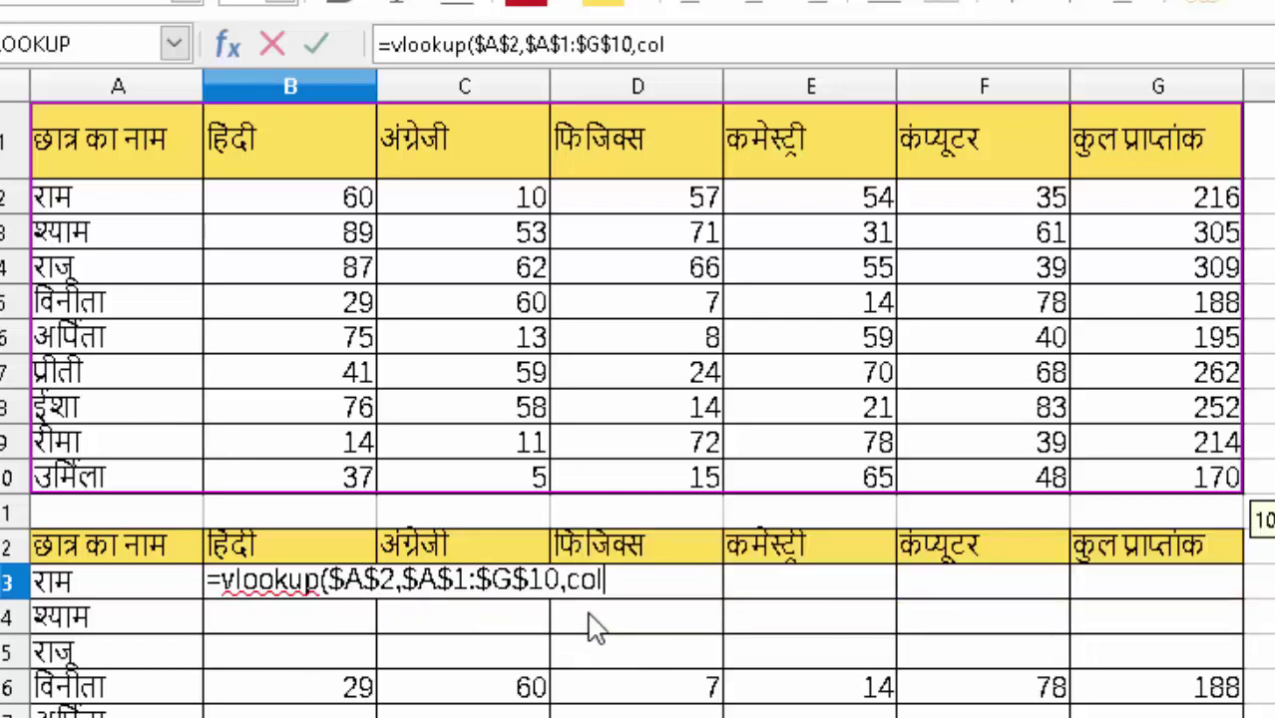
pyautogui.write('mns')
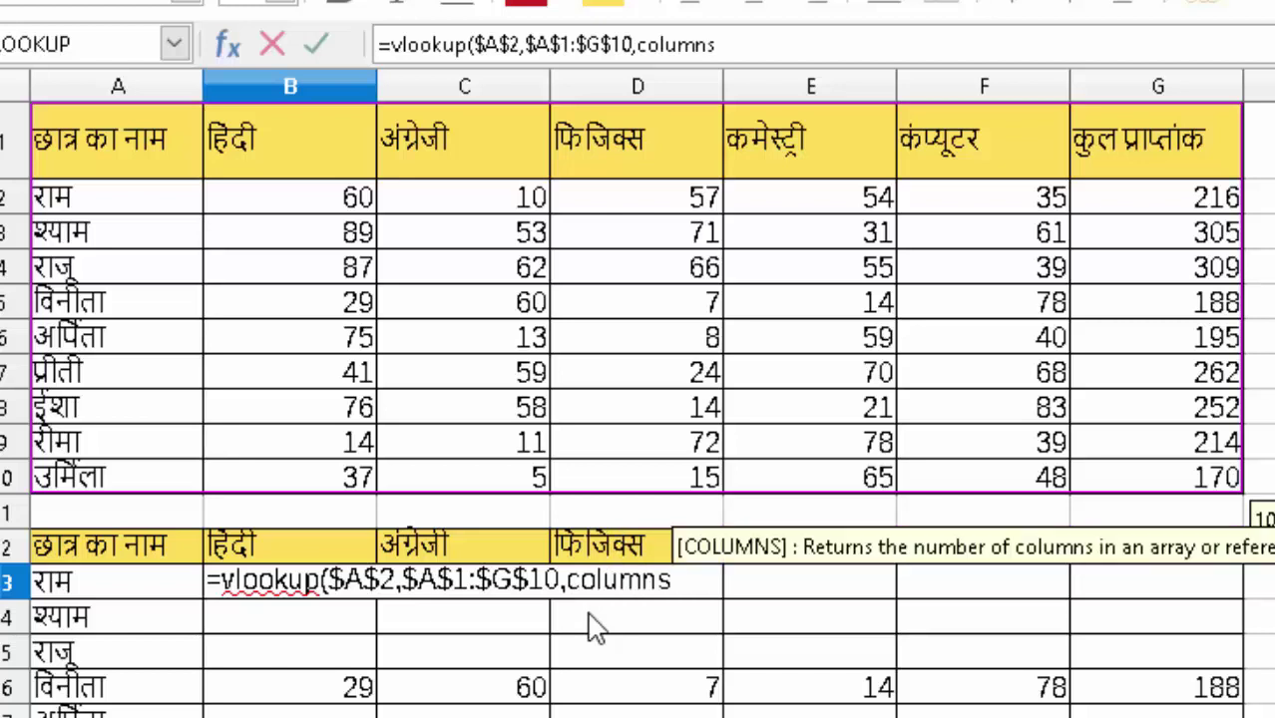
pyautogui.write('(')
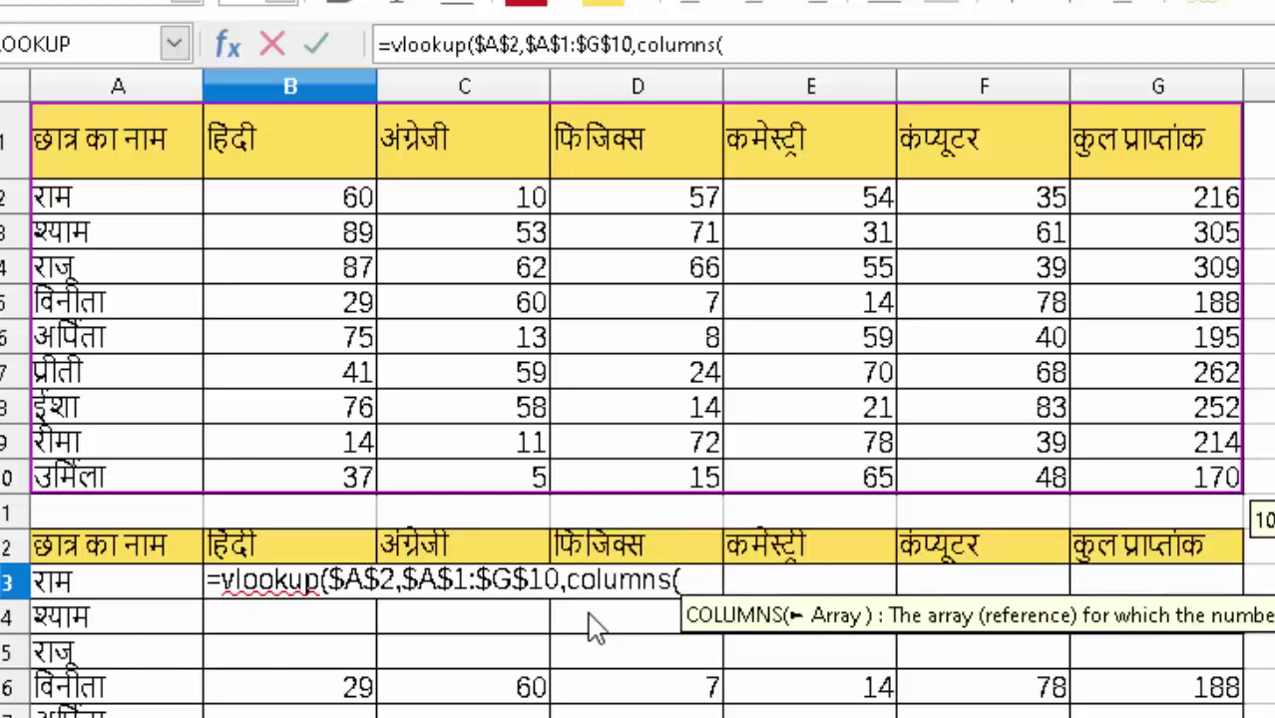
pyautogui.click(140, 161)
pyautogui.moveTo(217, 170); pyautogui.dragTo(227, 169)
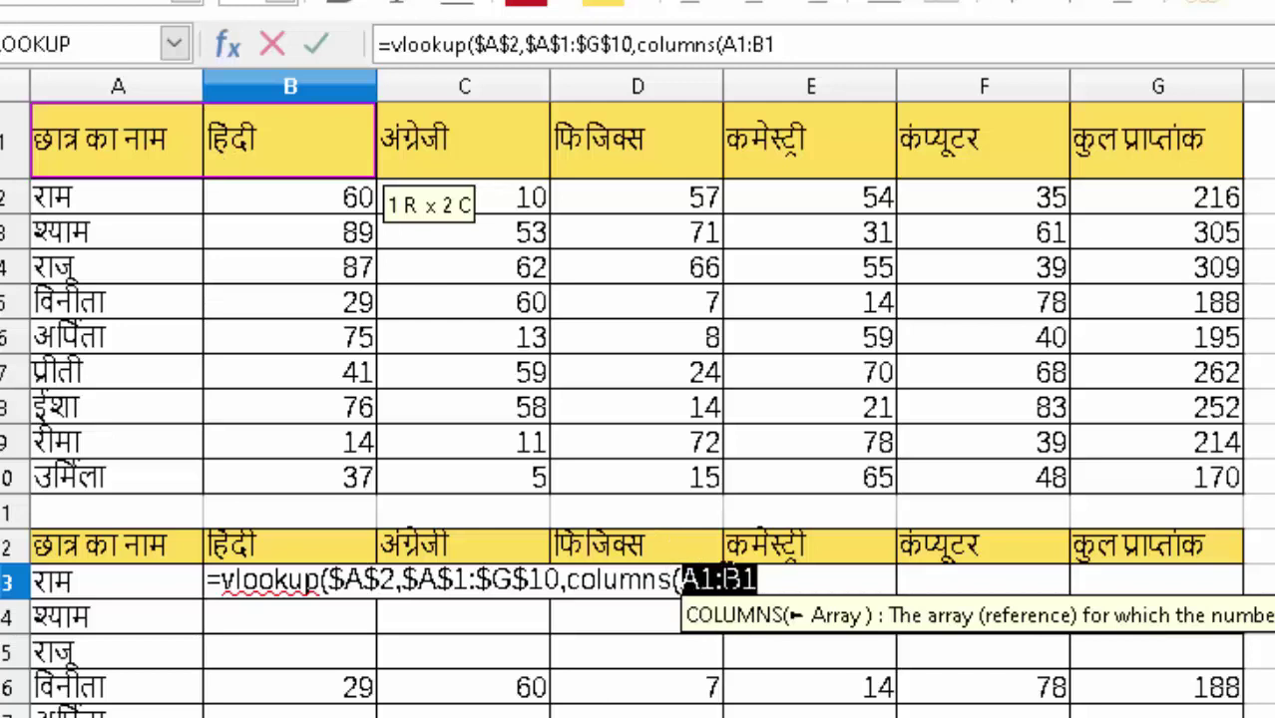
pyautogui.click(716, 579)
pyautogui.moveTo(714, 580); pyautogui.dragTo(682, 580)
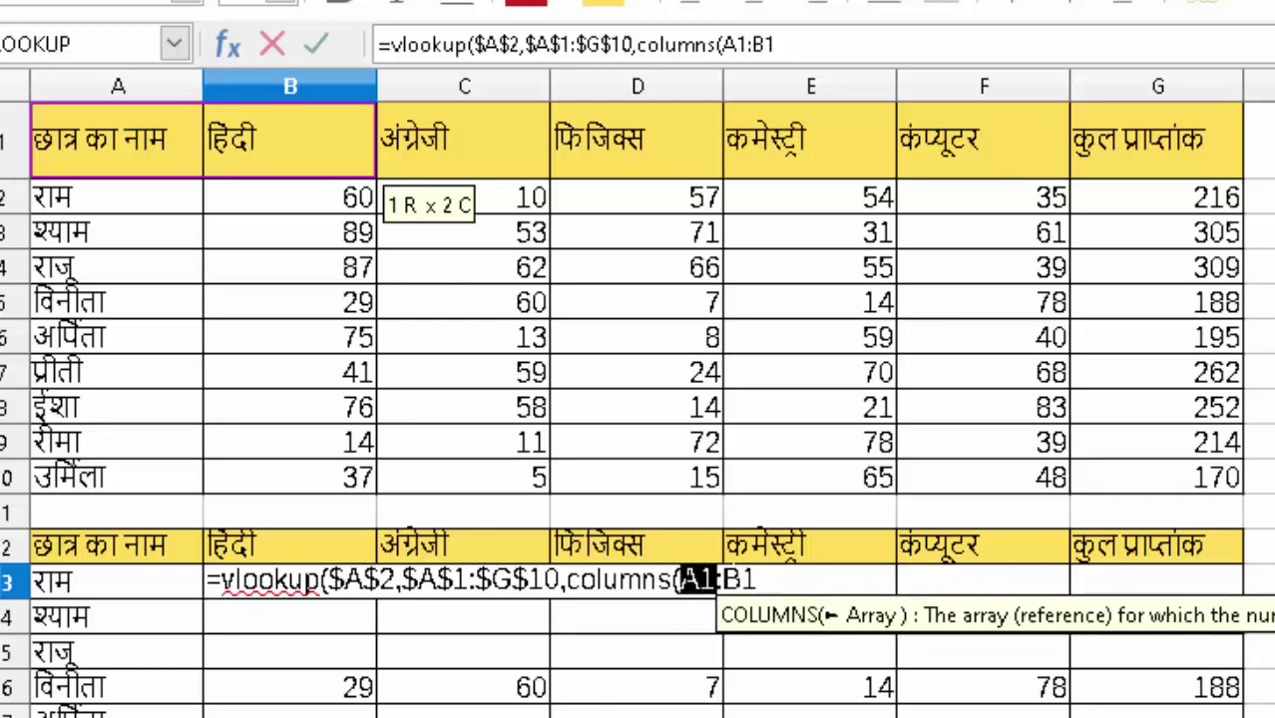
pyautogui.press('F4')
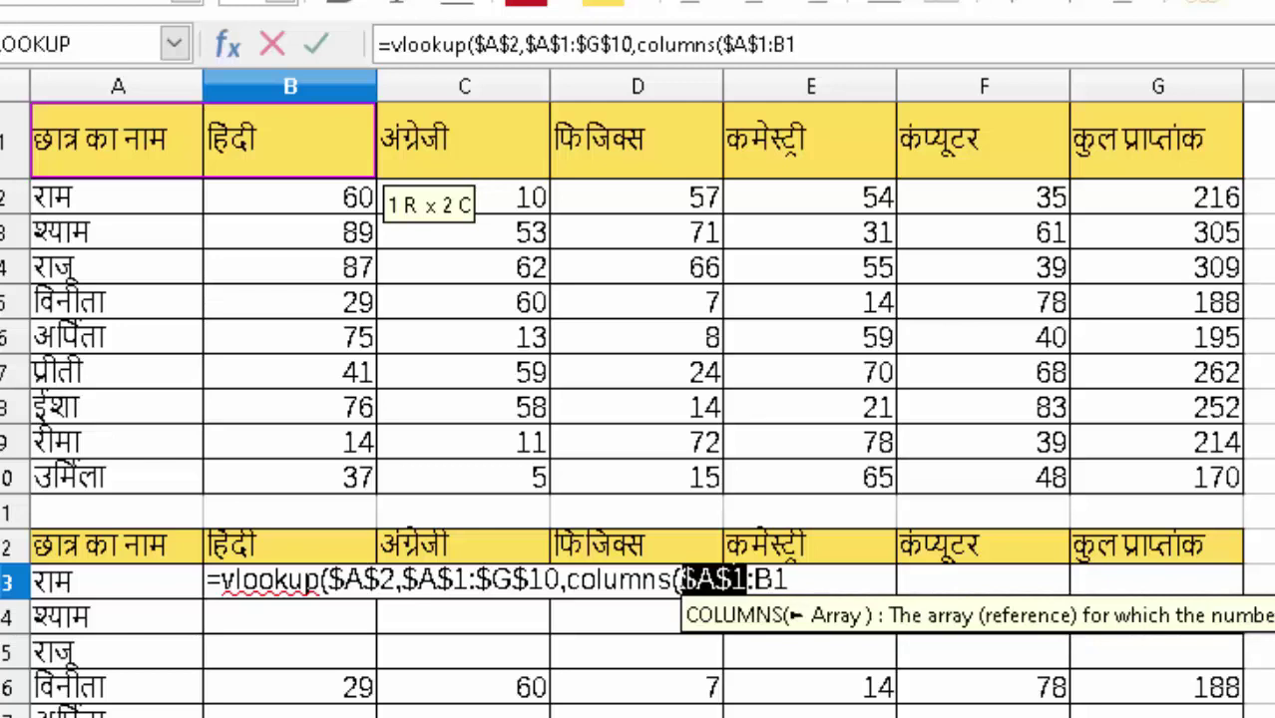
pyautogui.press('End')
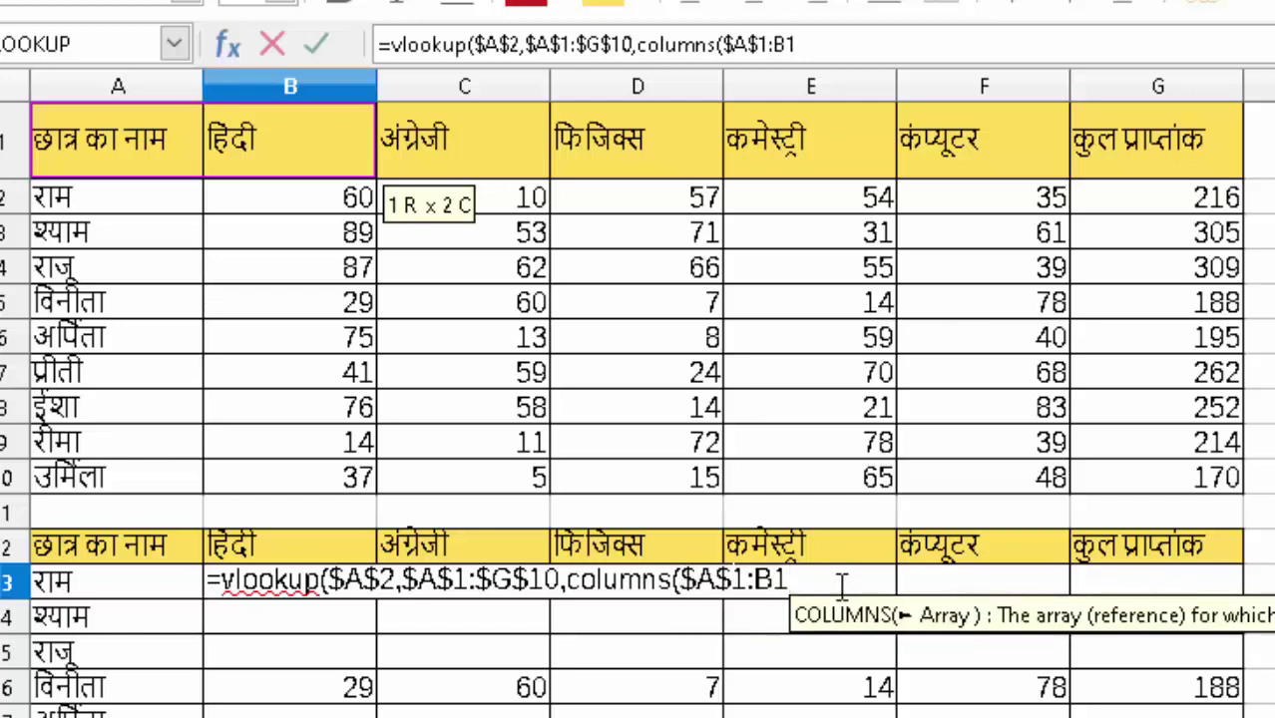
pyautogui.write('),')
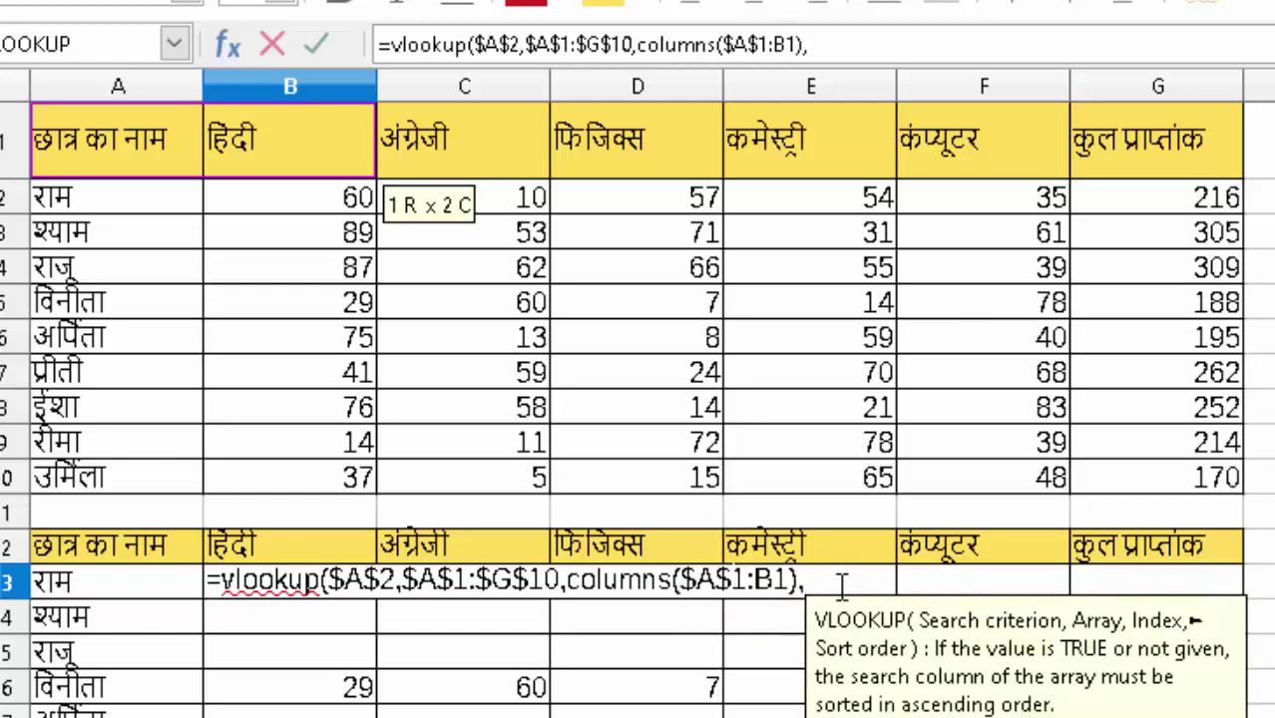
pyautogui.write('0')
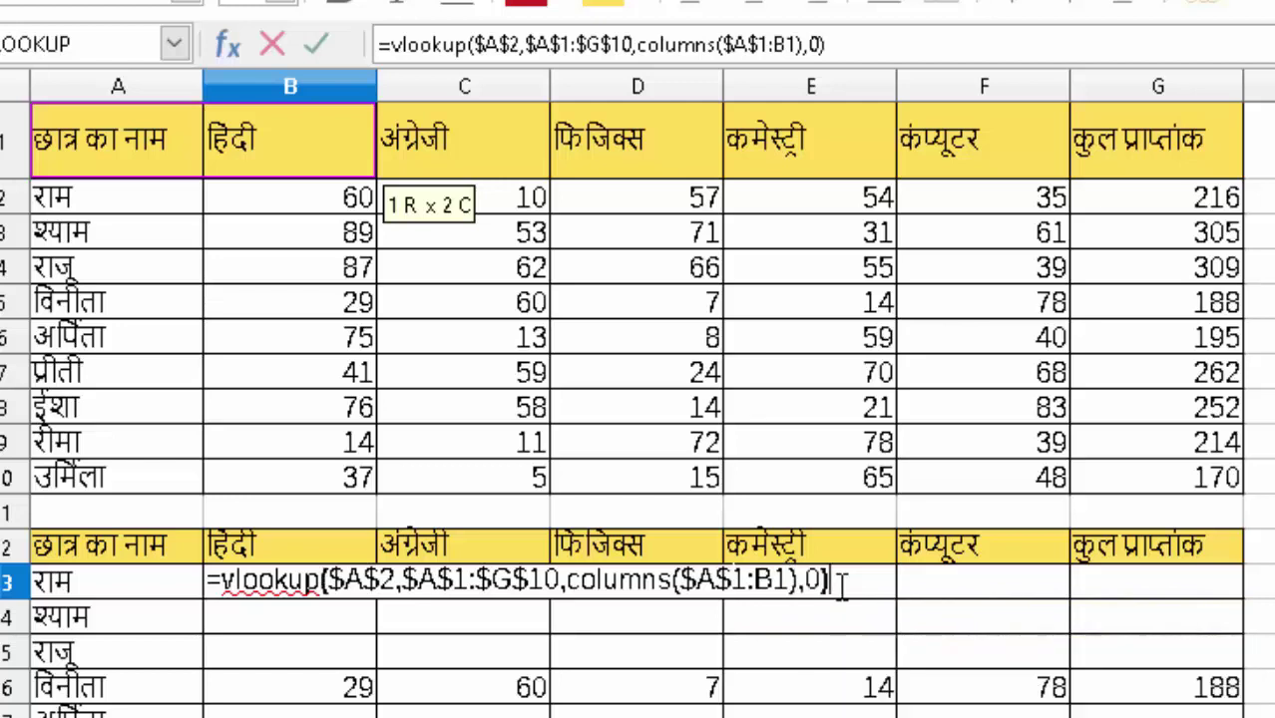
pyautogui.press('Return')
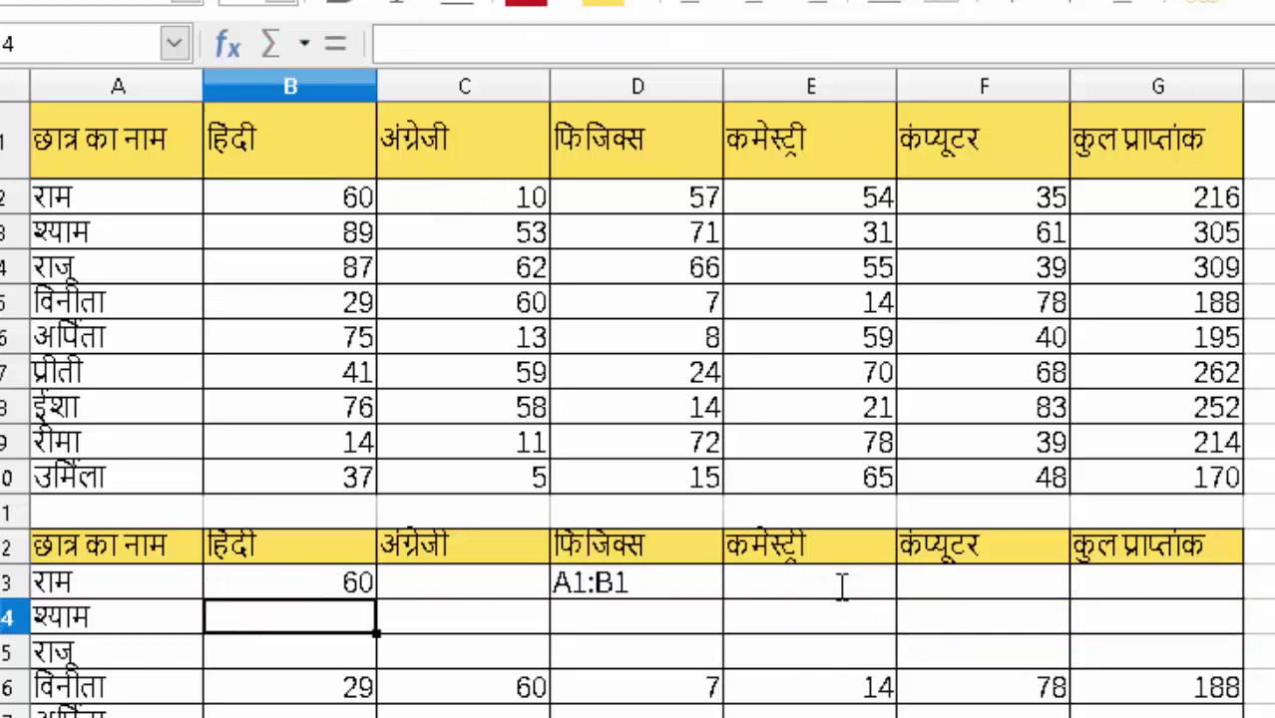
# - Fill B13's lookup across to G13, showing 60, 10, 57, 54, 35 and total 216
pyautogui.click(349, 579)
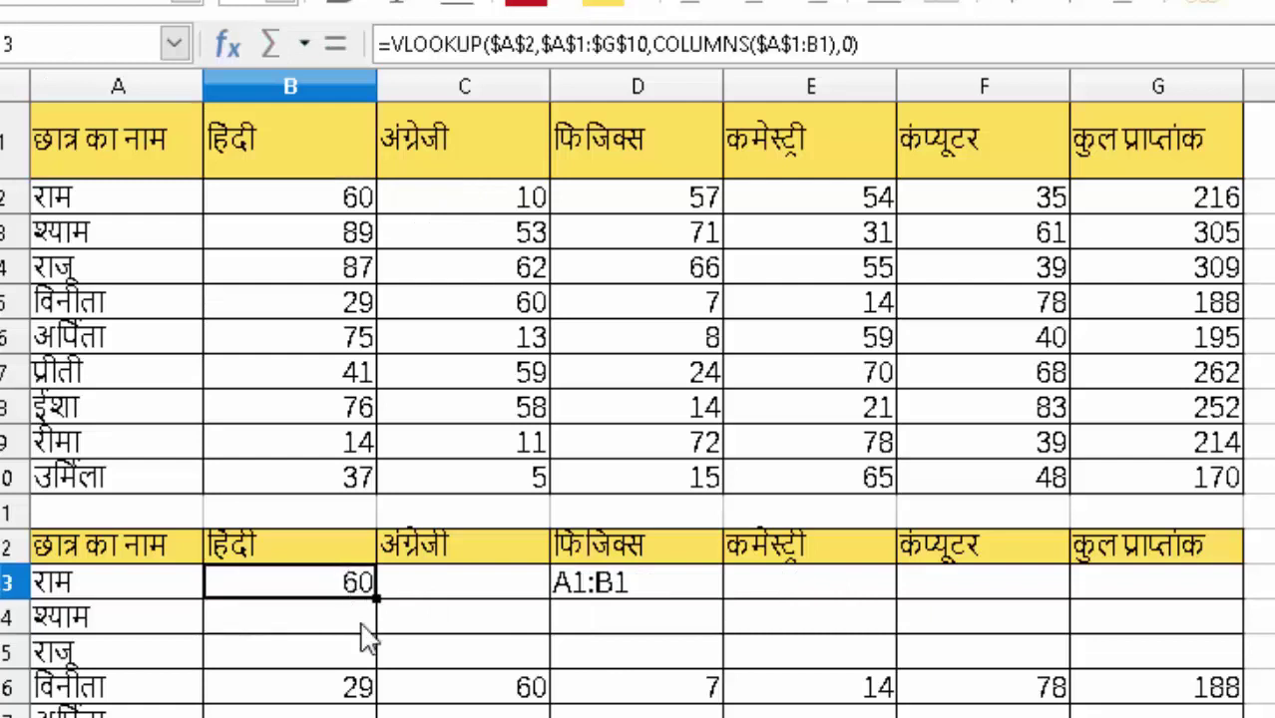
pyautogui.moveTo(379, 596); pyautogui.dragTo(1180, 632)
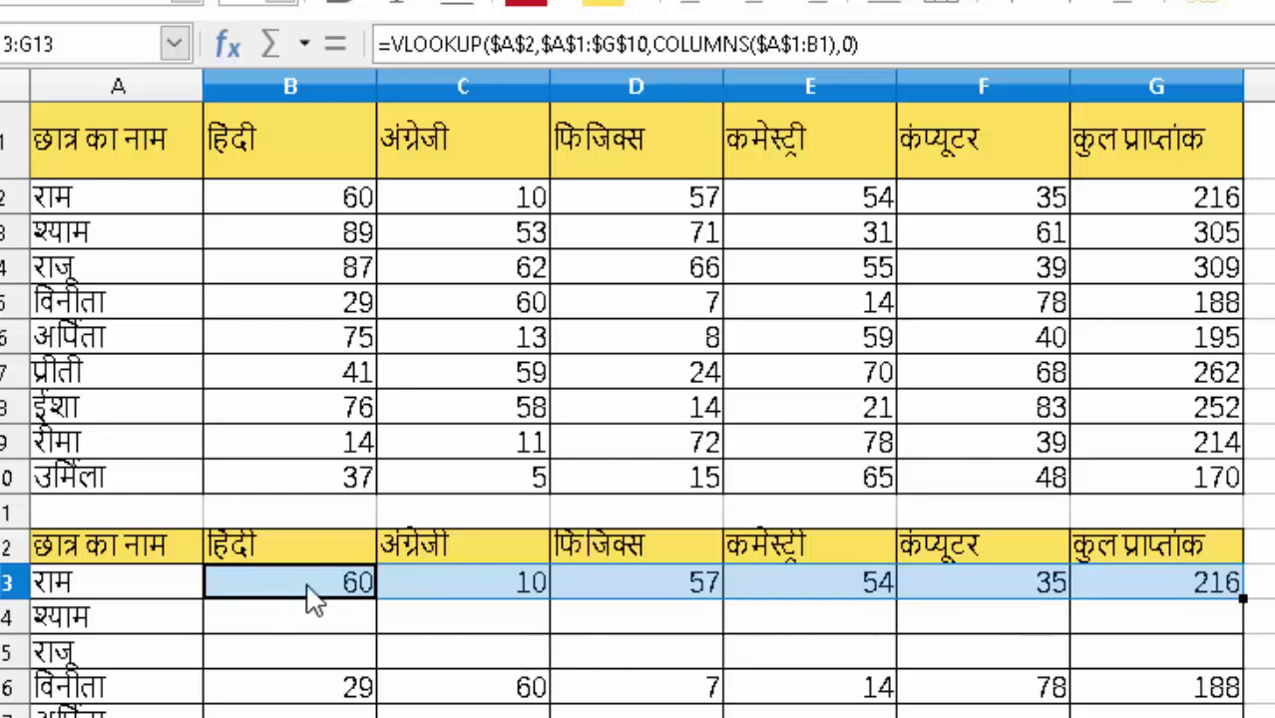
pyautogui.doubleClick(309, 610)
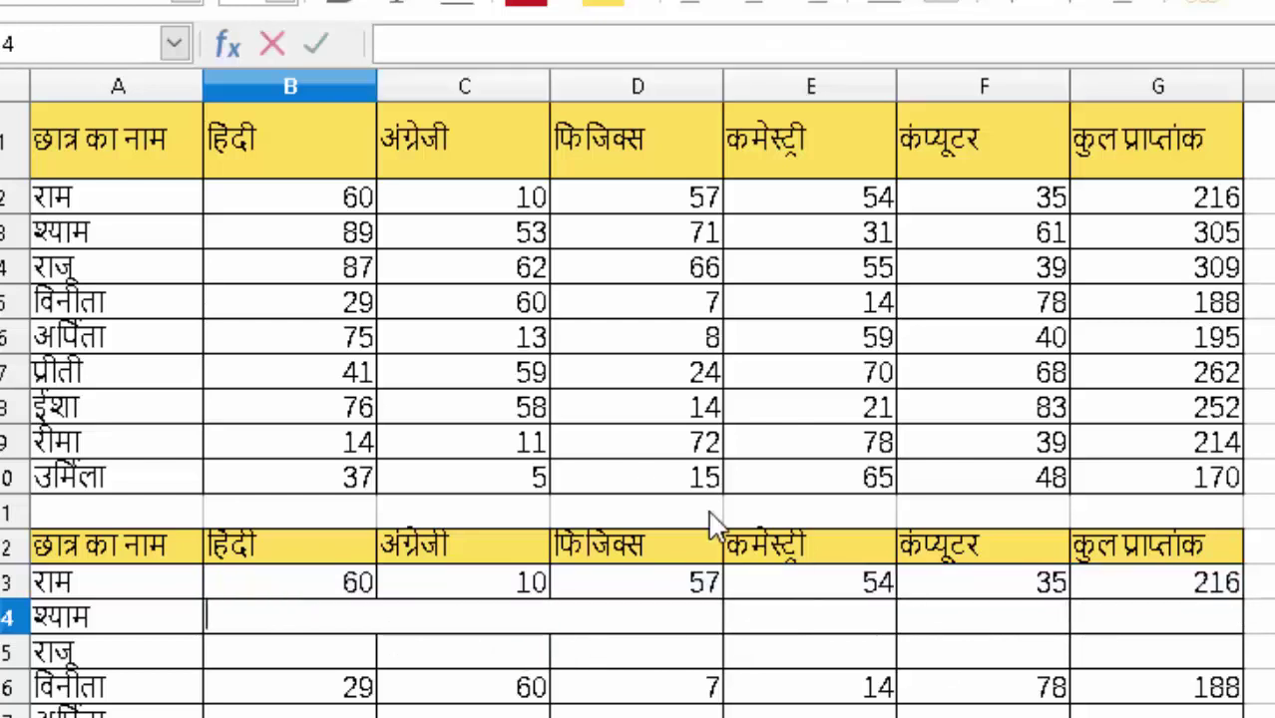
pyautogui.click(636, 717)
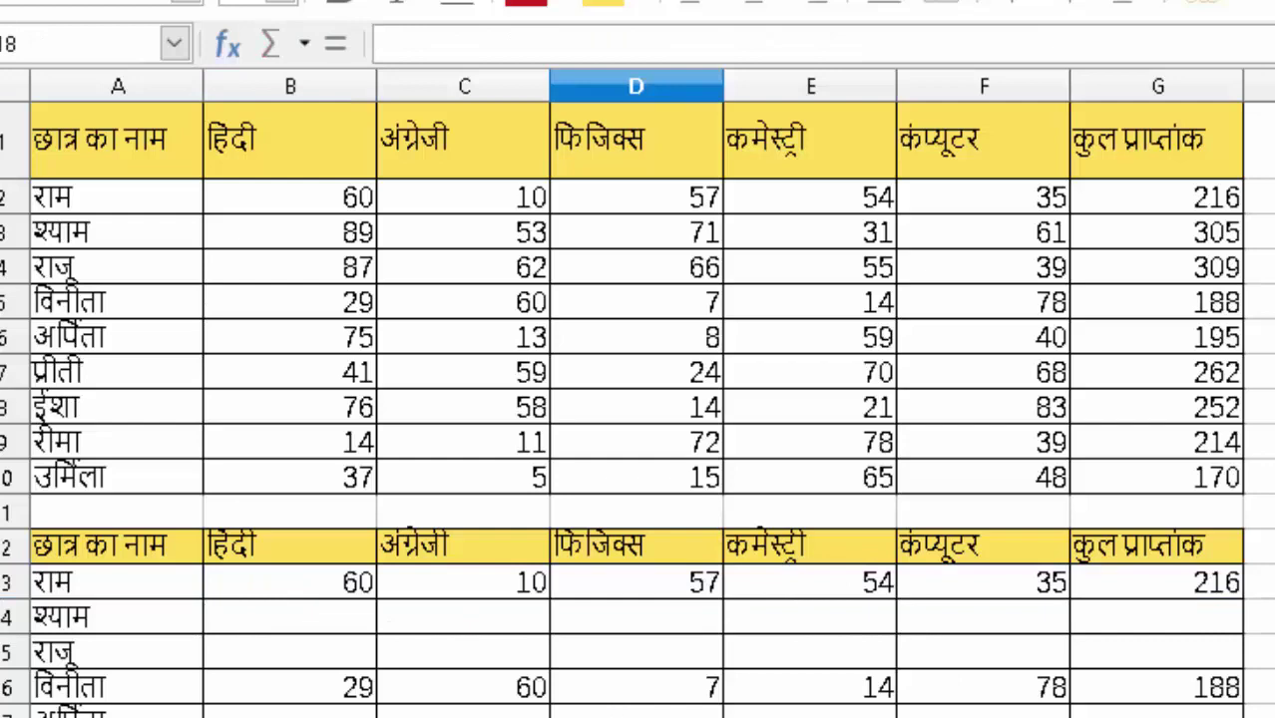